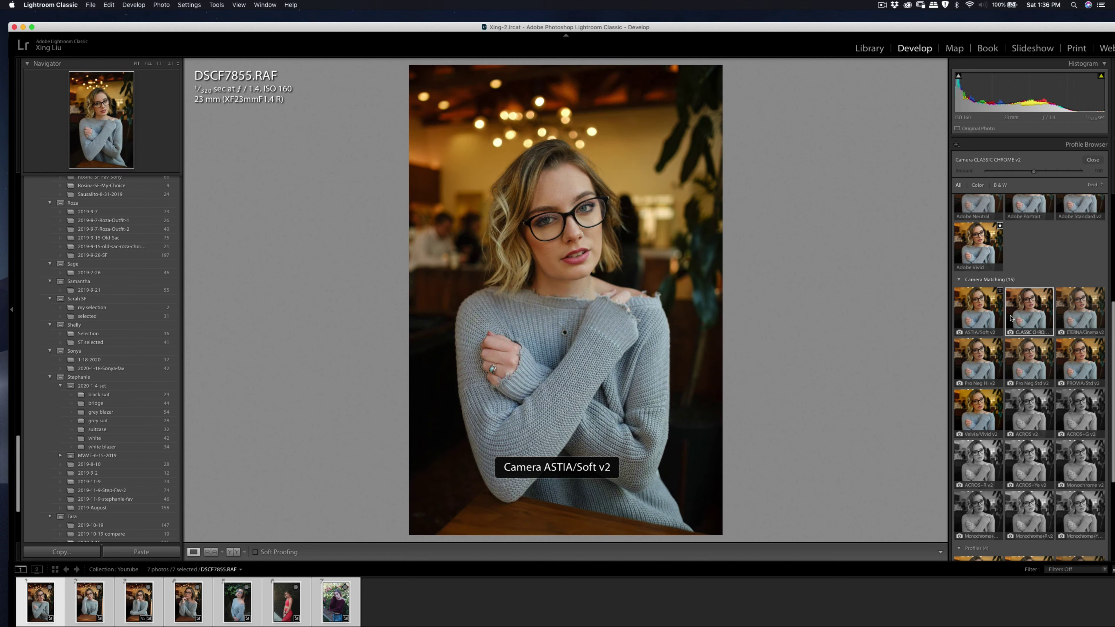
# Keep the Camera CLASSIC CHROME v2 profile, close the Profile Browser, and select only DSCF7855.RAF for editing
pyautogui.click(1092, 160)
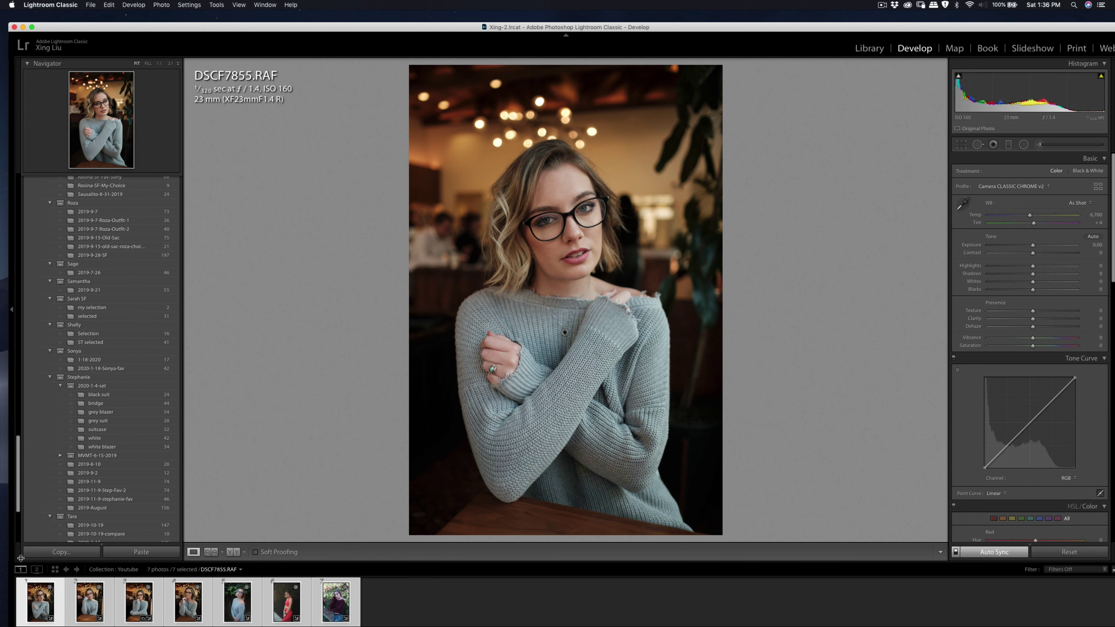
pyautogui.click(51, 595)
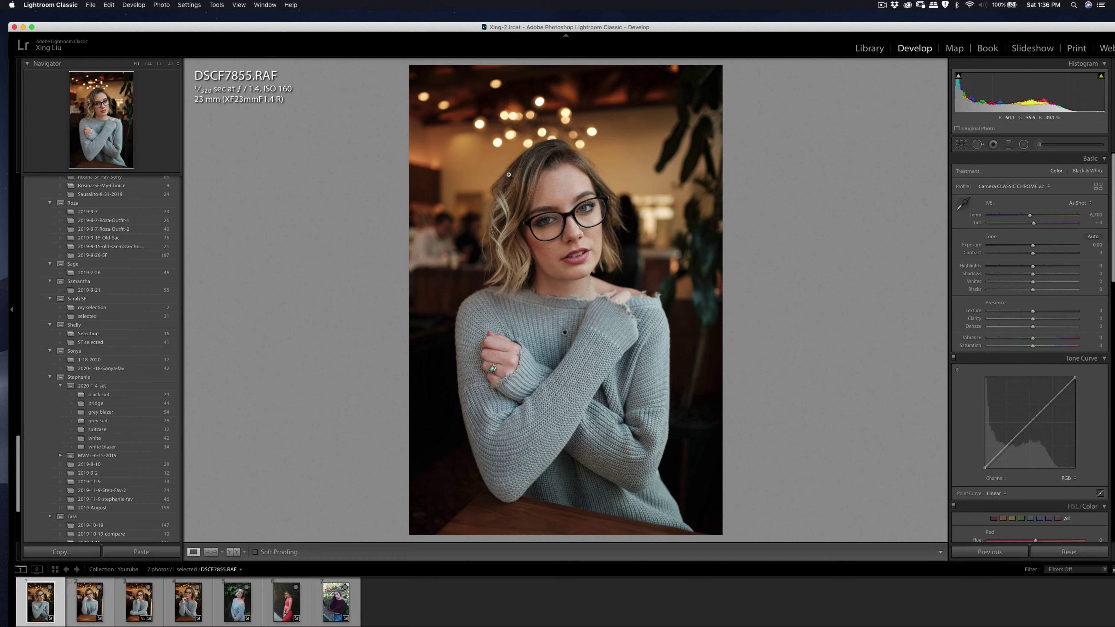
pyautogui.click(567, 188)
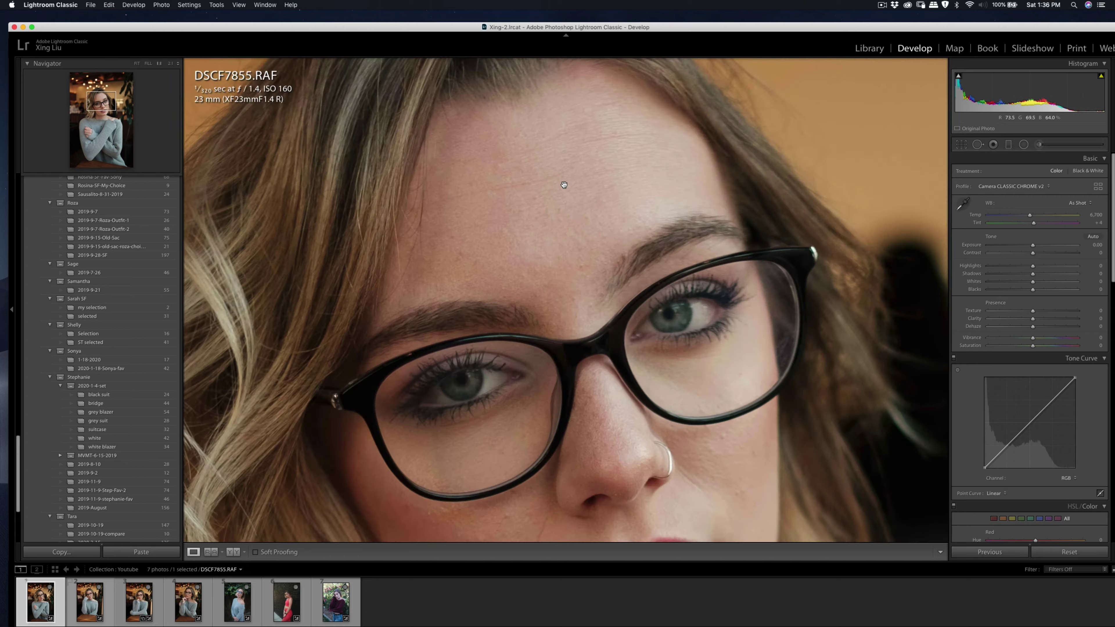
pyautogui.click(574, 199)
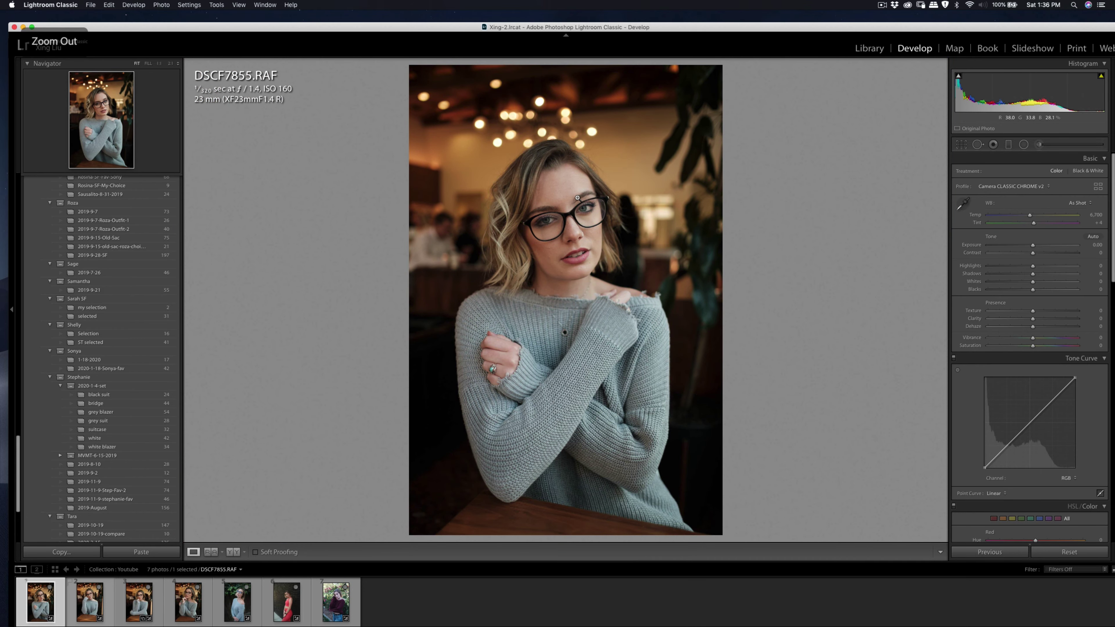
# Use Spot Removal in Heal mode on the blemishes on the cheek beside the nose ring and on the chin
pyautogui.press('r')
pyautogui.press('q')
pyautogui.press('q')
pyautogui.press('super+equal')
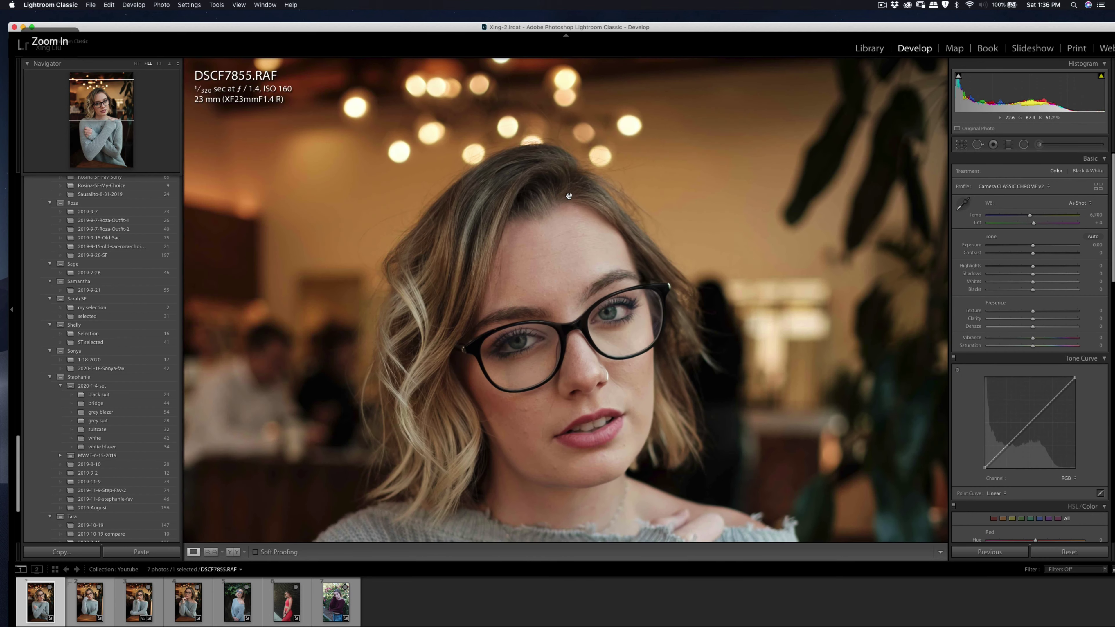
pyautogui.moveTo(570, 222); pyautogui.dragTo(563, 144)
pyautogui.press('q')
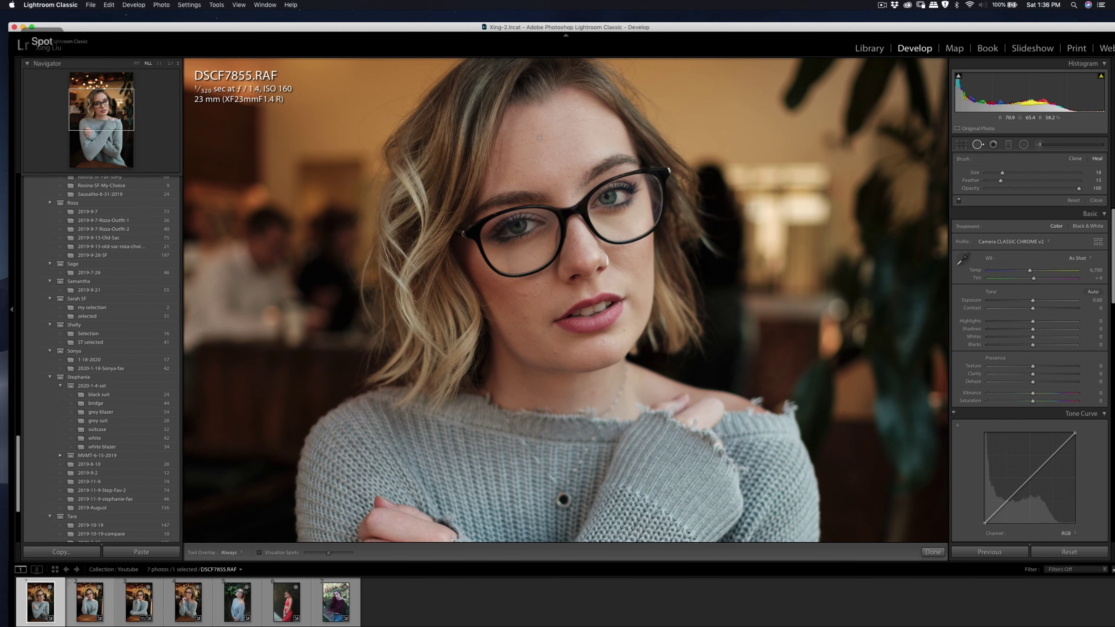
pyautogui.press('q')
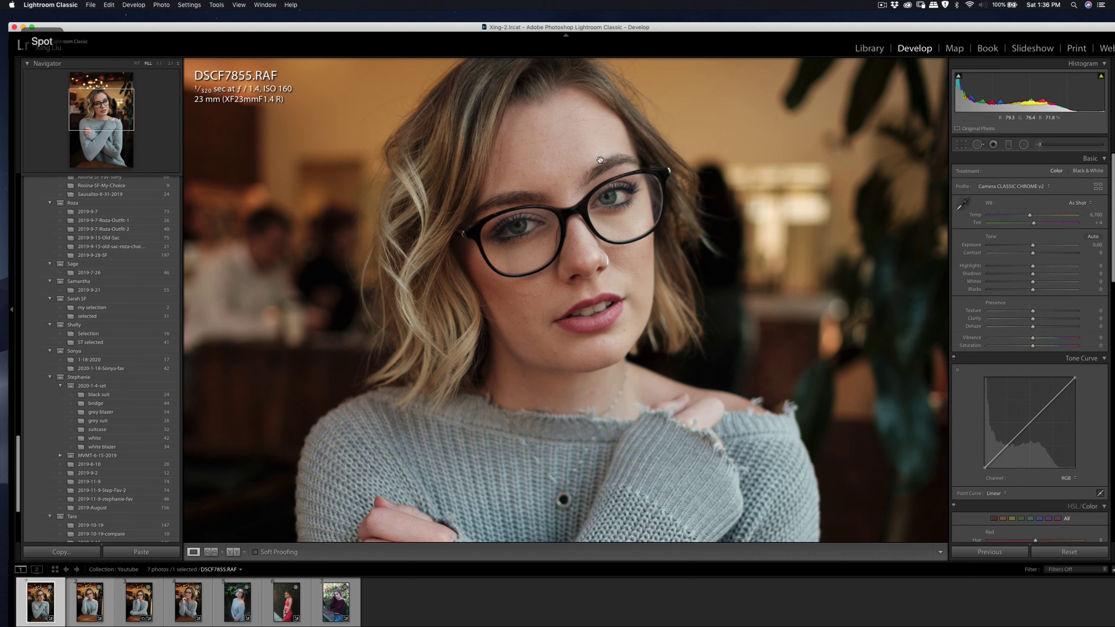
pyautogui.click(630, 253)
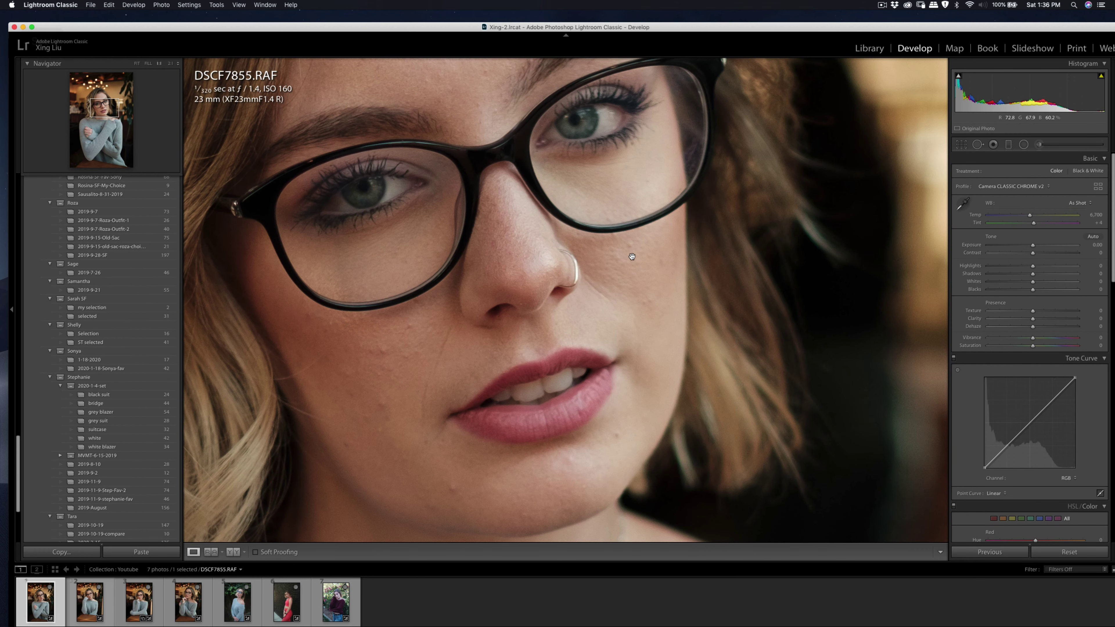
pyautogui.press('q')
pyautogui.click(628, 248)
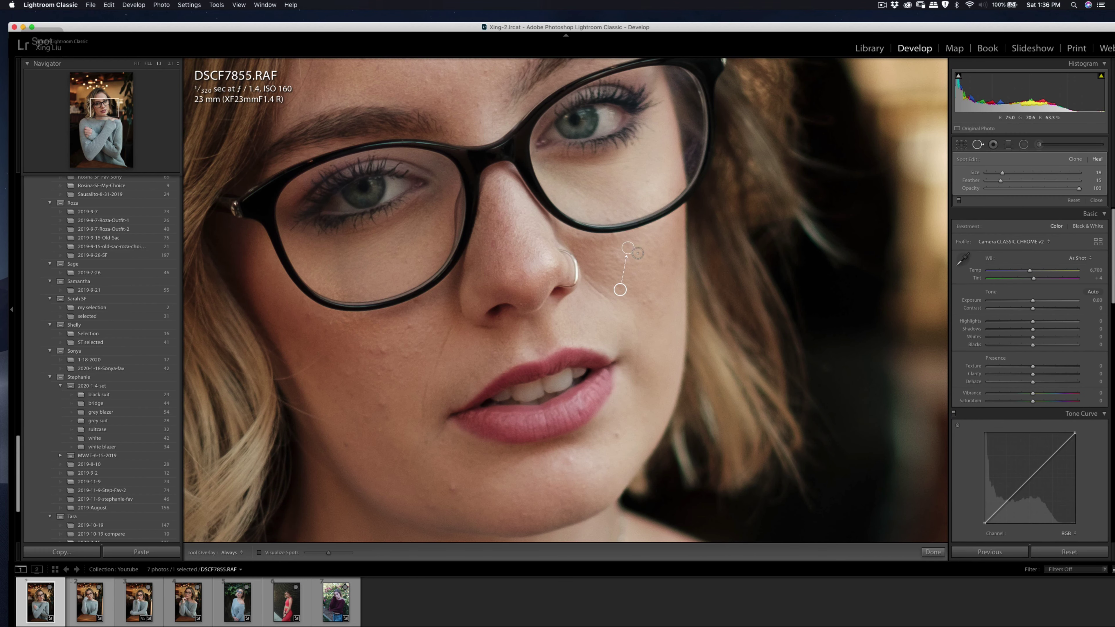
pyautogui.press('Escape')
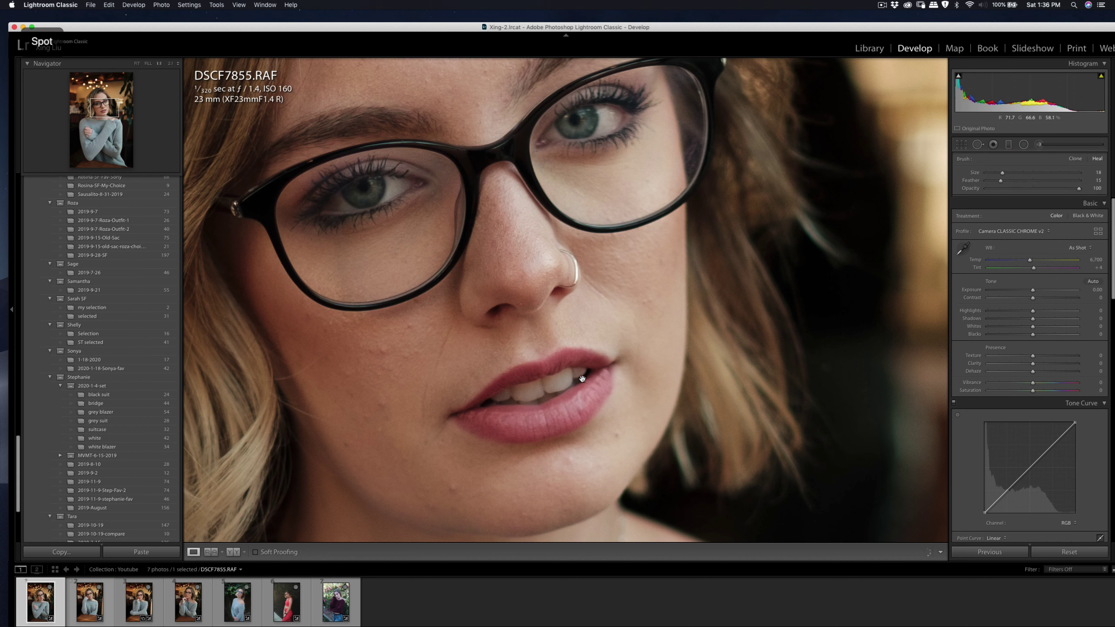
pyautogui.click(450, 491)
pyautogui.press('Escape')
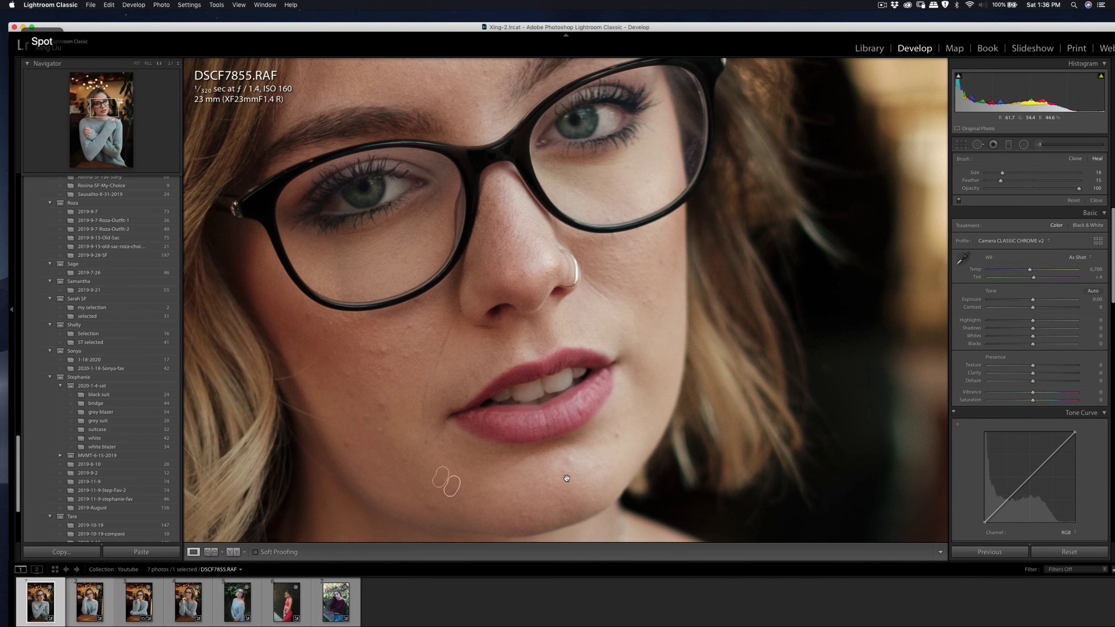
pyautogui.click(570, 462)
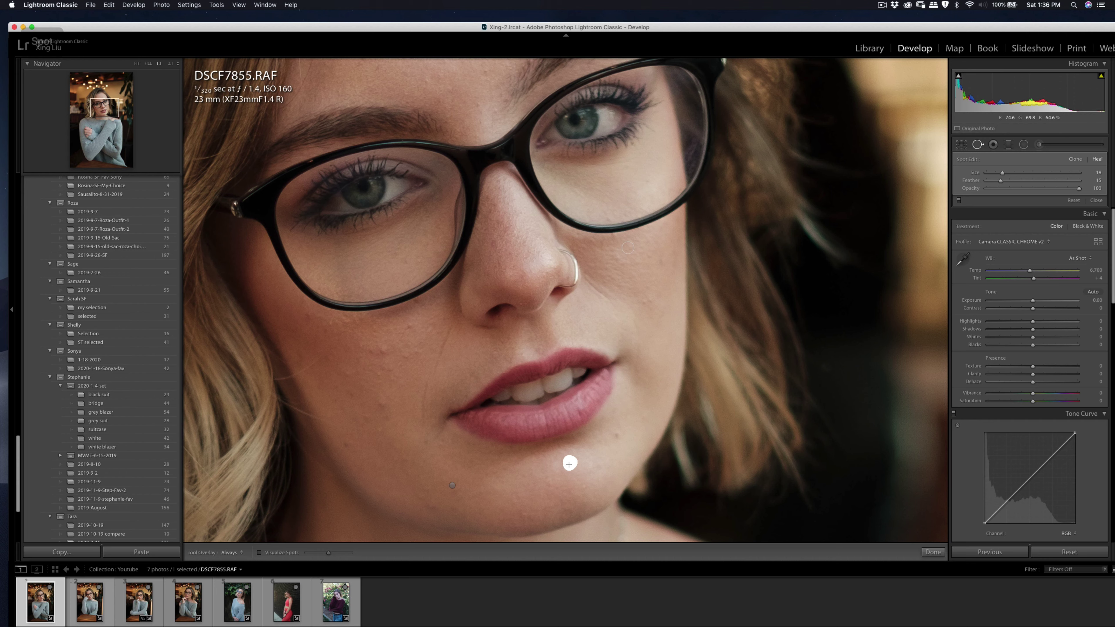
pyautogui.press('q')
pyautogui.press('q')
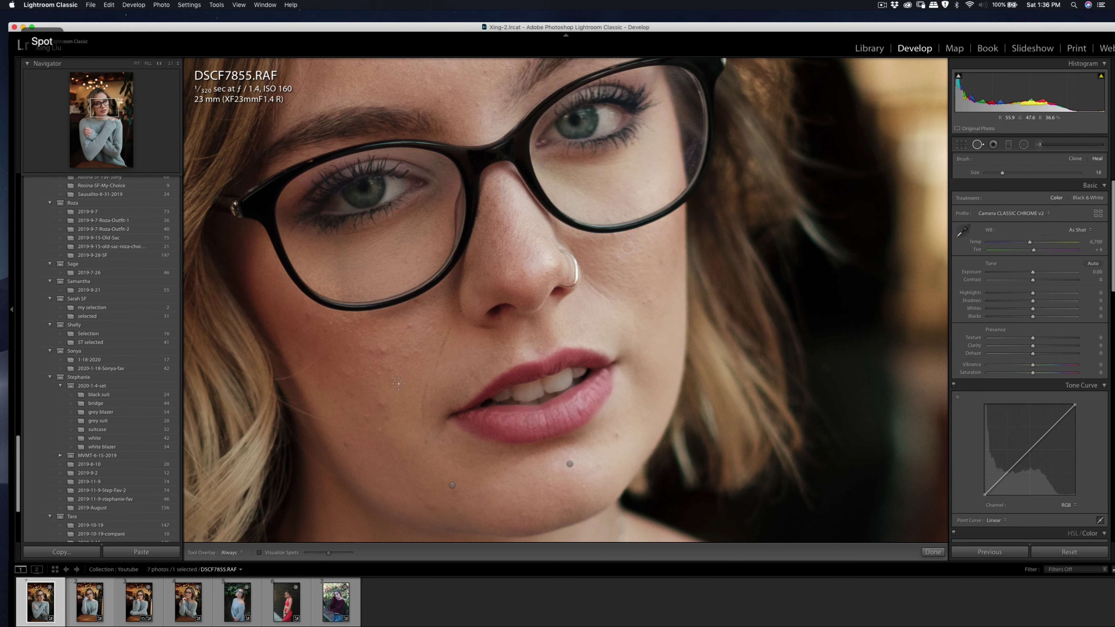
# Heal the blemishes on the shaded cheek just below the glasses, moving the sample source of one spot onto cleaner skin
pyautogui.click(384, 351)
pyautogui.press('Escape')
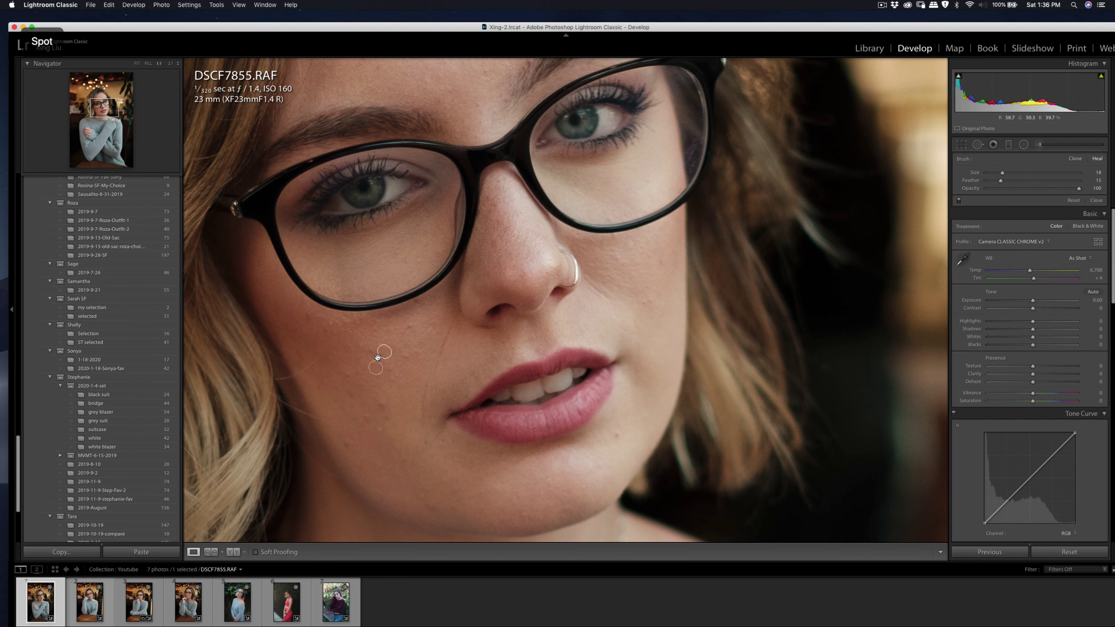
pyautogui.click(372, 351)
pyautogui.press('Escape')
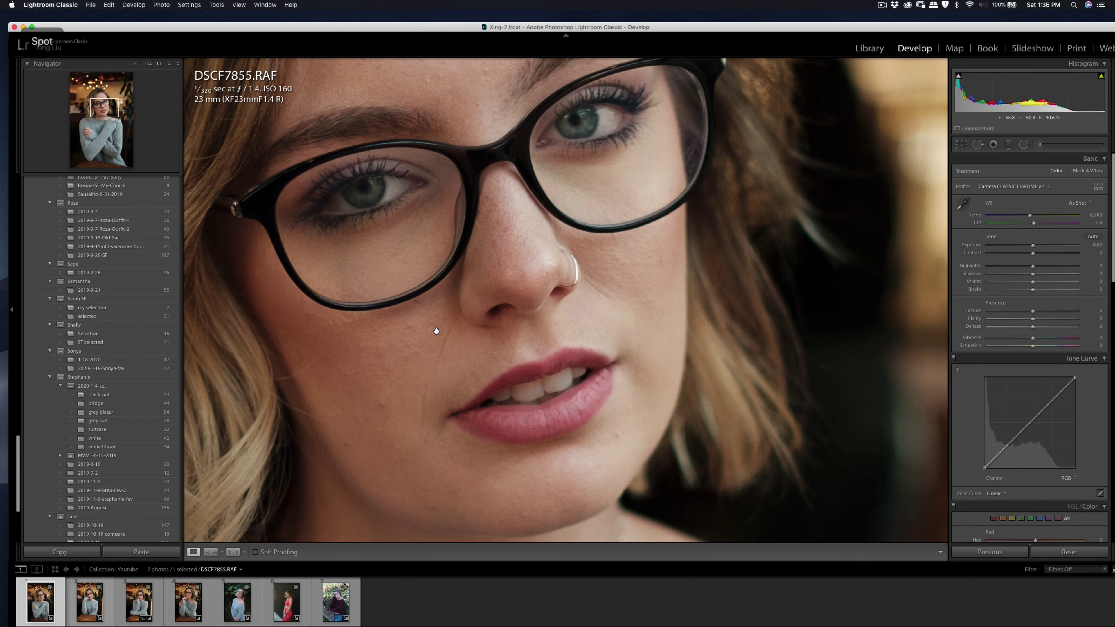
pyautogui.click(404, 330)
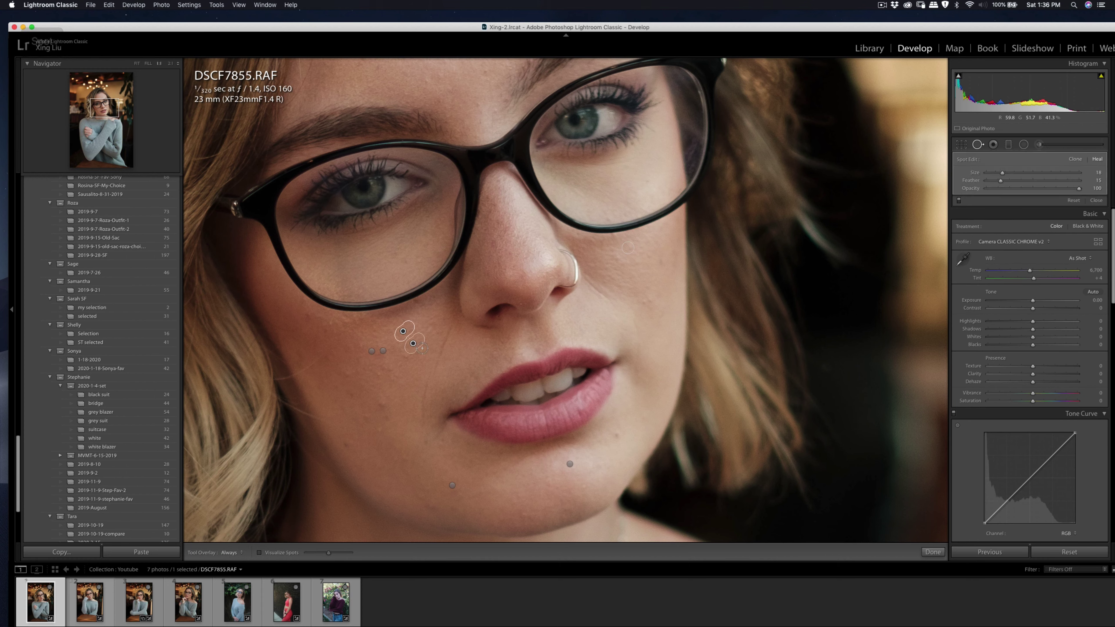
pyautogui.moveTo(416, 344); pyautogui.dragTo(391, 332)
pyautogui.press('q')
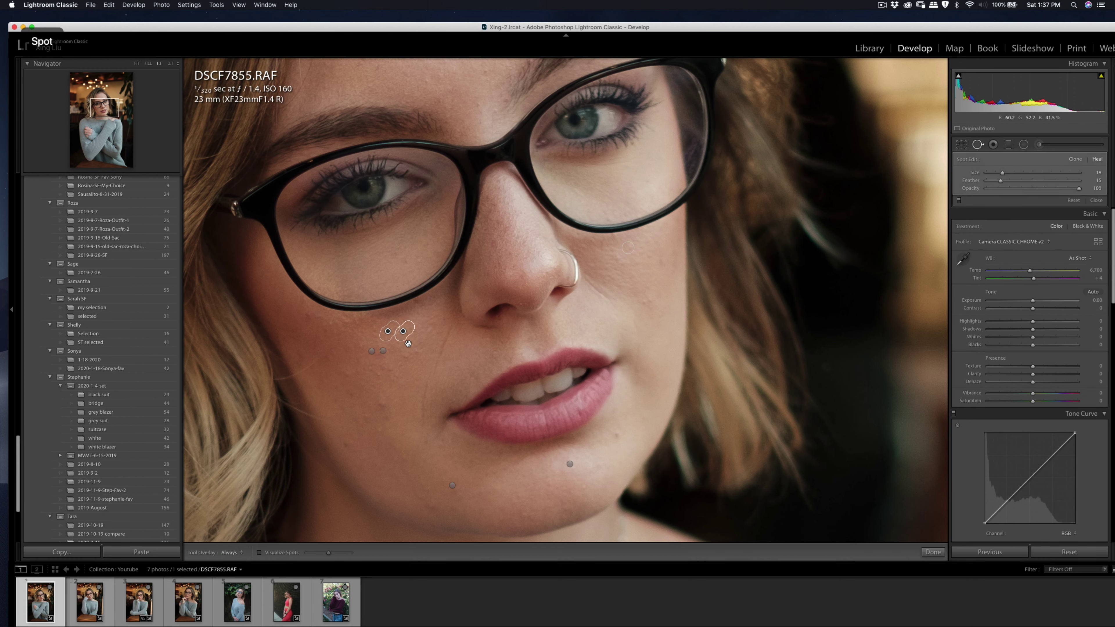
# Heal the remaining blemishes on the lower part of the shaded cheek, near the hair
pyautogui.press('q')
pyautogui.click(381, 402)
pyautogui.press('q')
pyautogui.press('q')
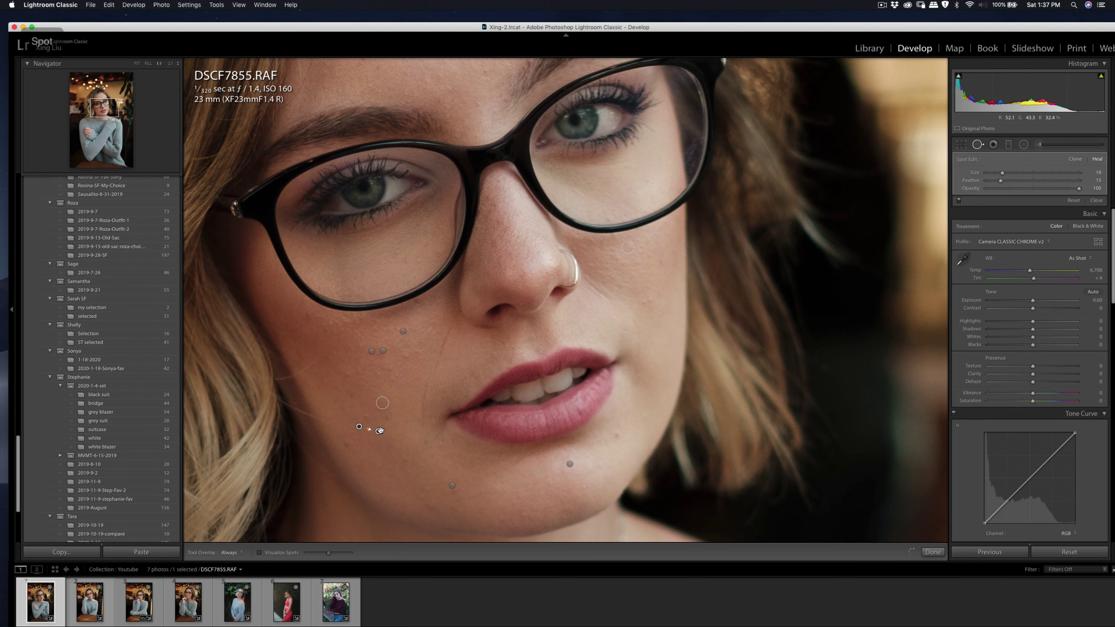
pyautogui.click(365, 415)
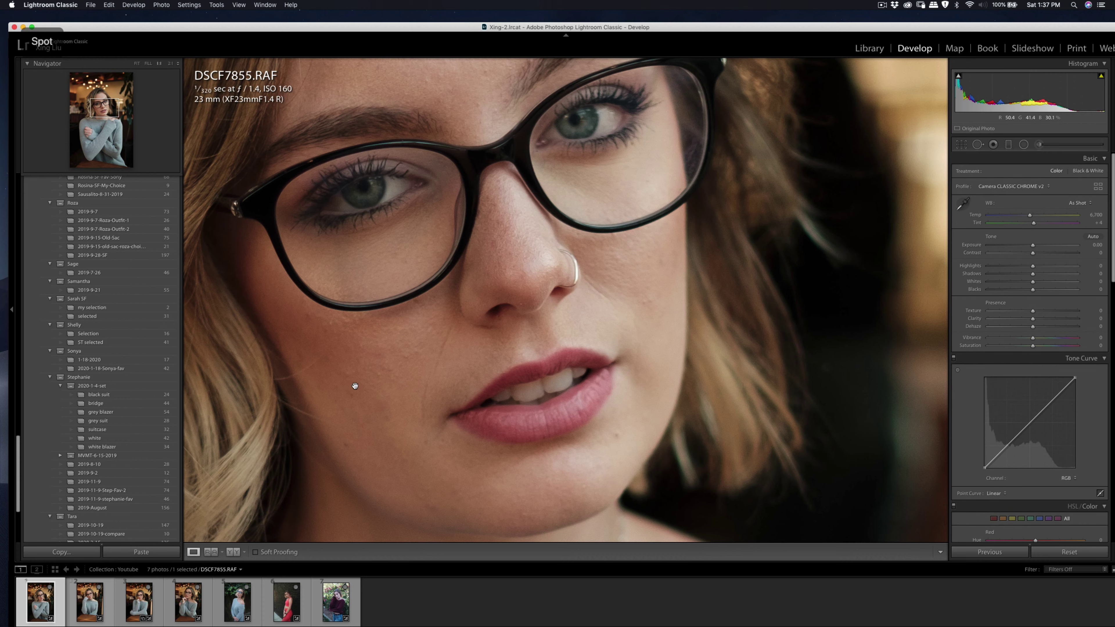
pyautogui.press('q')
pyautogui.click(439, 367)
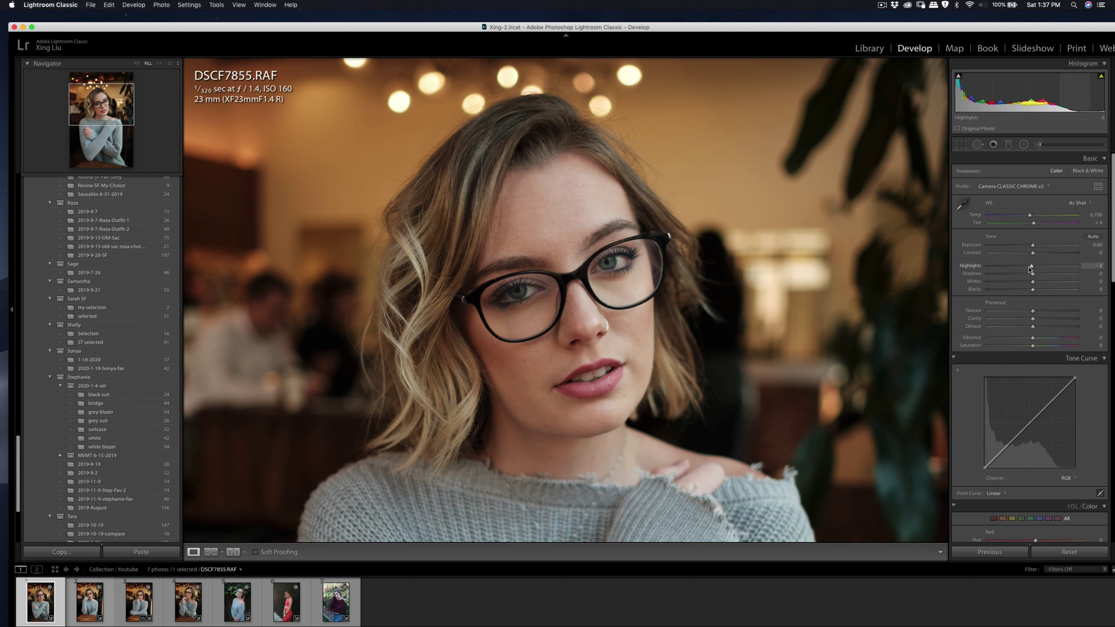
# Set the photo's Contrast to +15 and Highlights to -15
pyautogui.moveTo(1030, 269); pyautogui.dragTo(1042, 256)
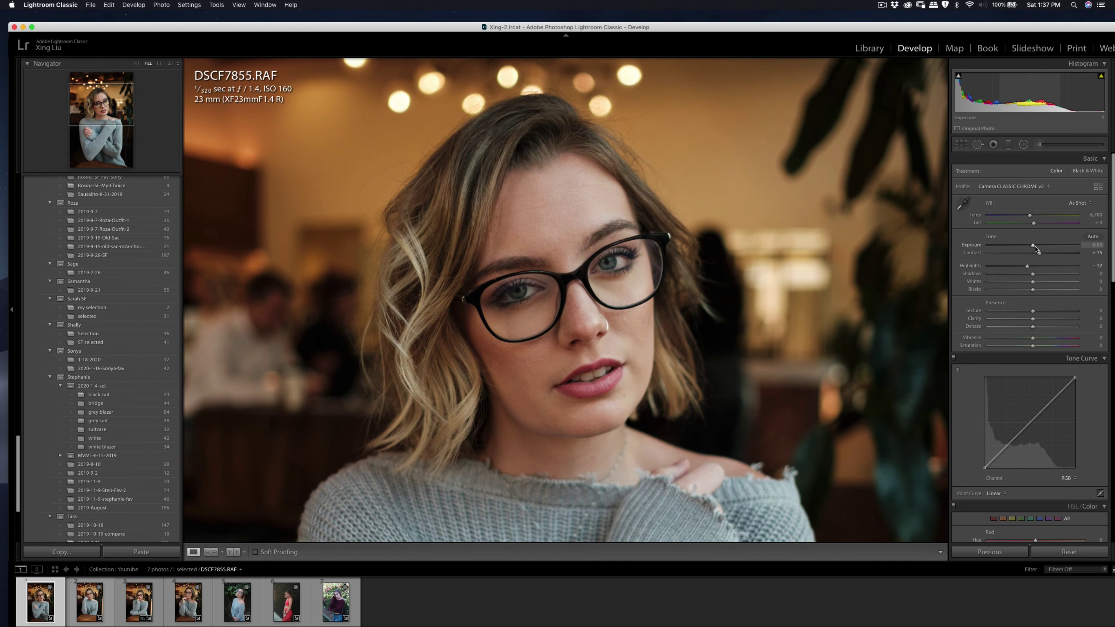
pyautogui.click(913, 243)
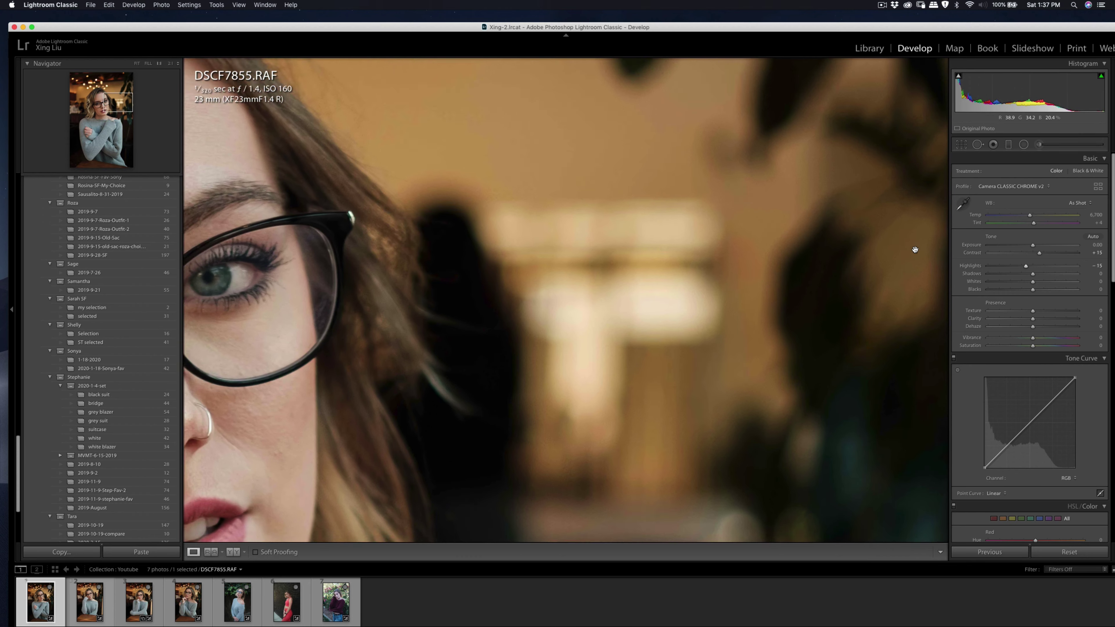
pyautogui.press('super+minus')
pyautogui.press('super+minus')
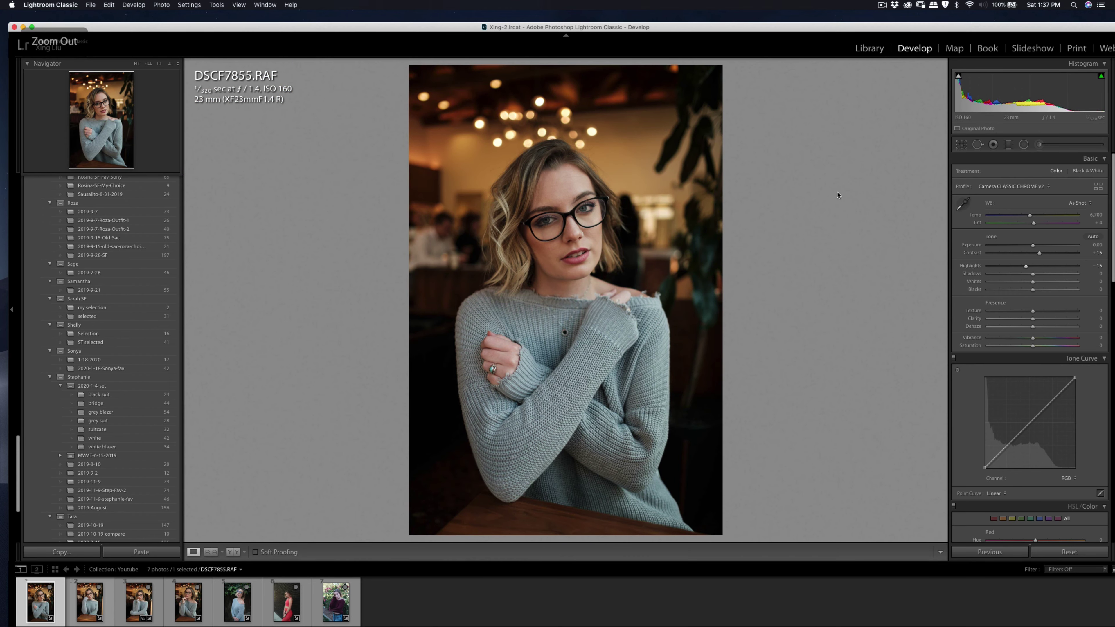
# Lower the yellow, green, aqua and blue saturation in the HSL color adjustments and raise Contrast to +20
pyautogui.scroll(-10, 1042, 334)
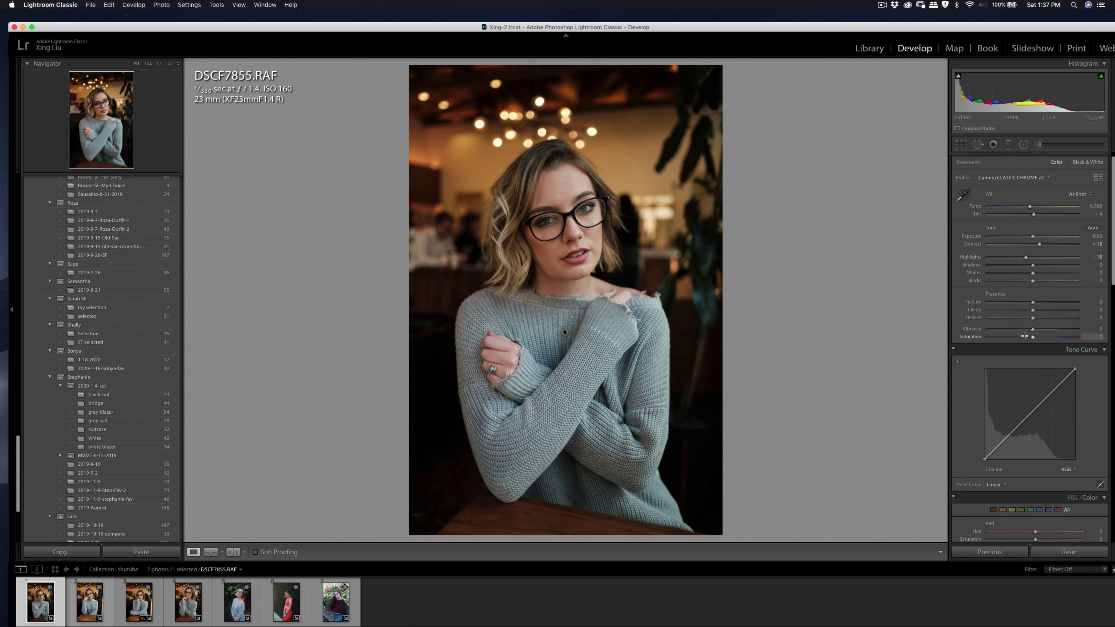
pyautogui.moveTo(1036, 336)
pyautogui.mouseDown()
pyautogui.moveTo(1019, 336)
pyautogui.moveTo(1036, 338)
pyautogui.mouseUp()
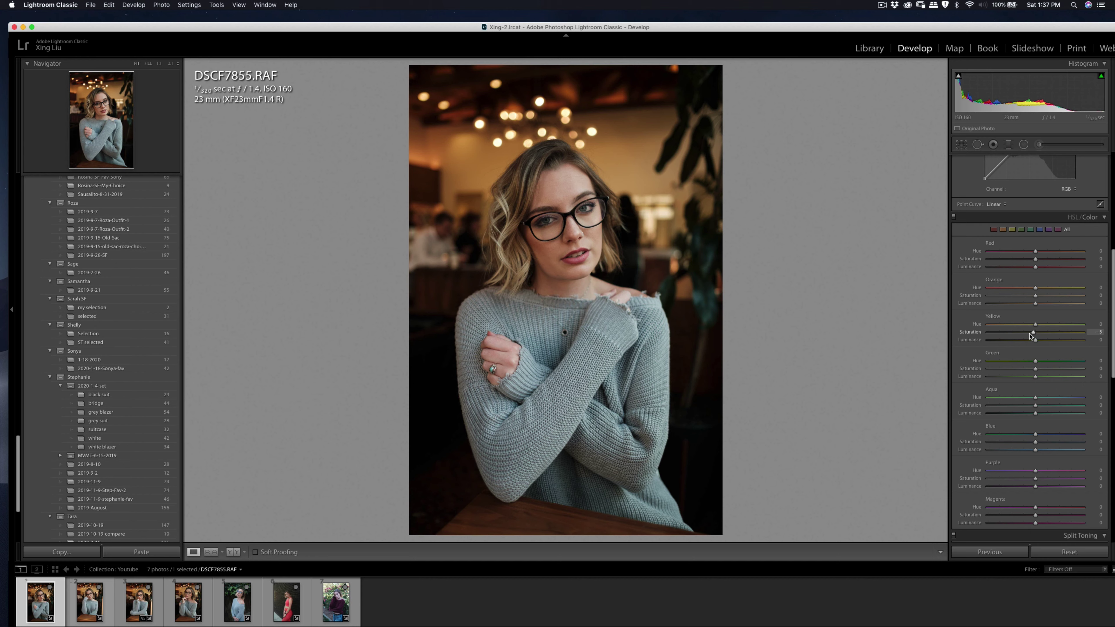
pyautogui.moveTo(1037, 325)
pyautogui.mouseDown()
pyautogui.moveTo(1018, 326)
pyautogui.moveTo(1039, 330)
pyautogui.mouseUp()
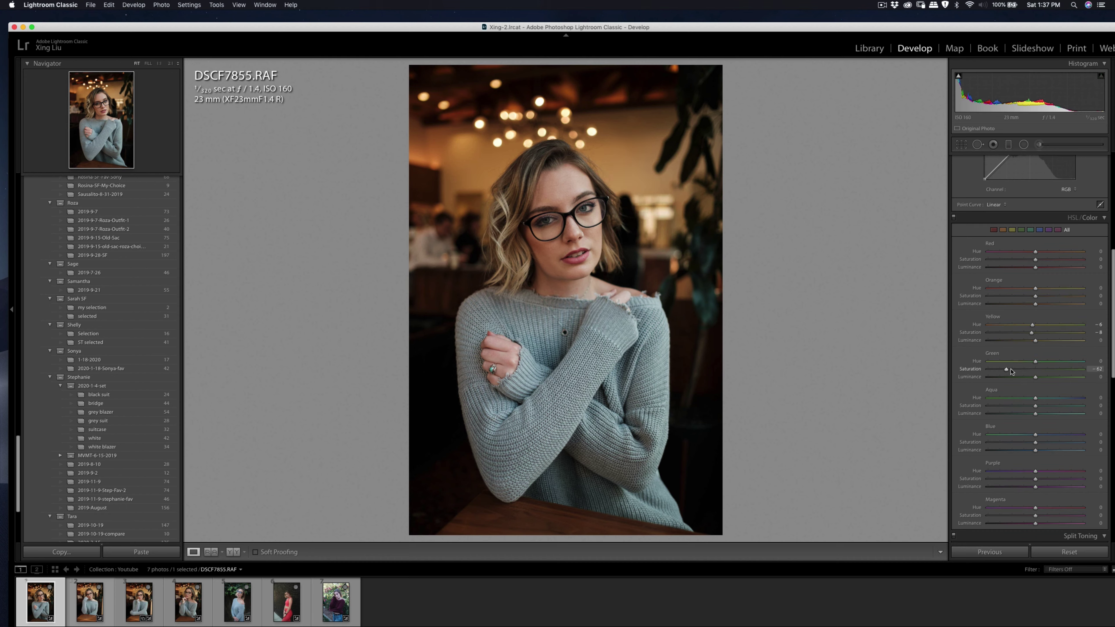
pyautogui.moveTo(1035, 406); pyautogui.dragTo(989, 452)
pyautogui.moveTo(1017, 452); pyautogui.dragTo(1013, 452)
pyautogui.scroll(10, 1027, 273)
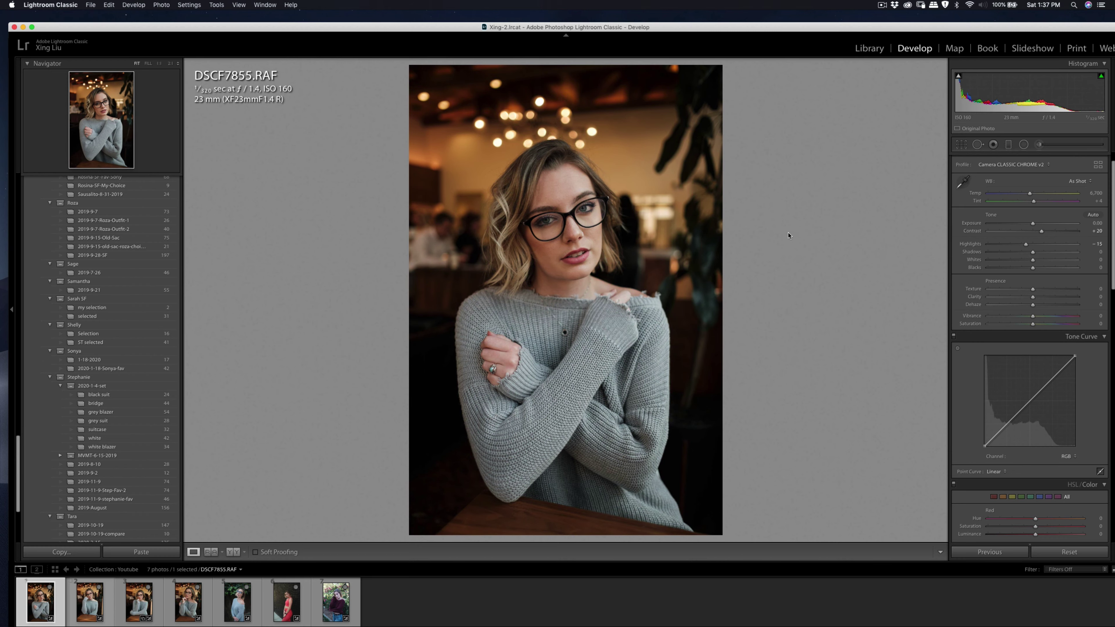
# Paint the Soften Skin (Lite) adjustment brush with Auto Mask over the skin under both eyes
pyautogui.click(583, 223)
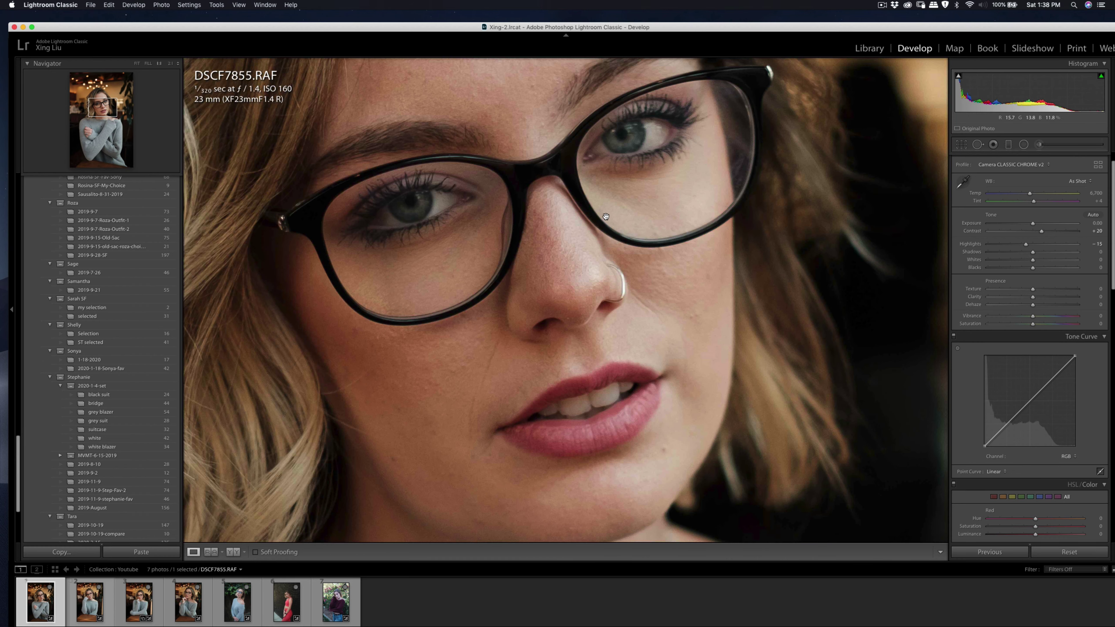
pyautogui.press('k')
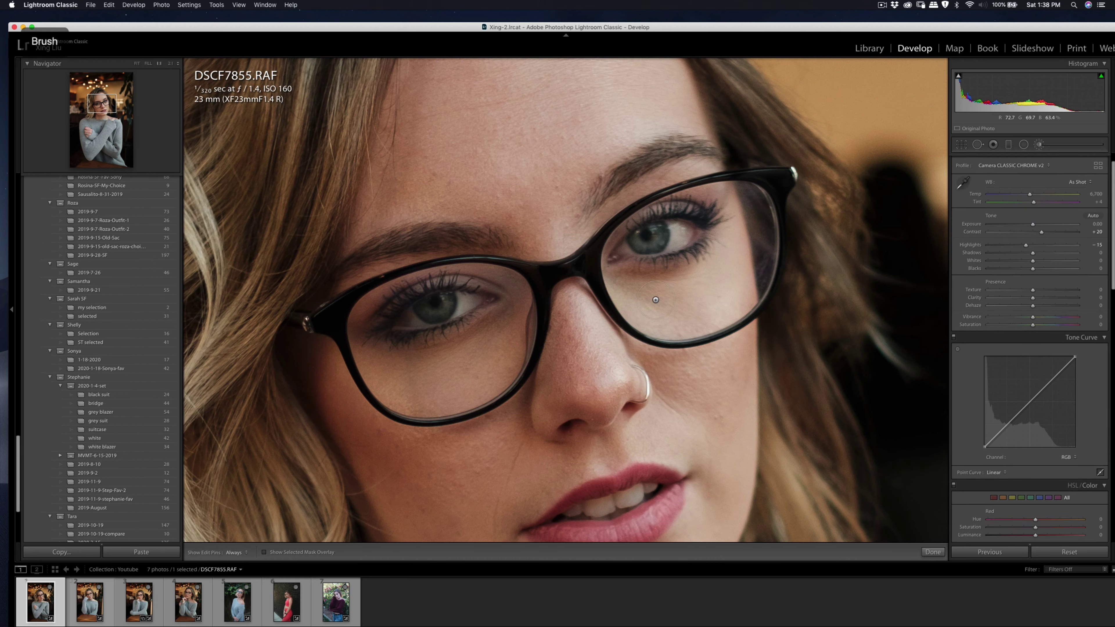
pyautogui.scroll(-2, 667, 318)
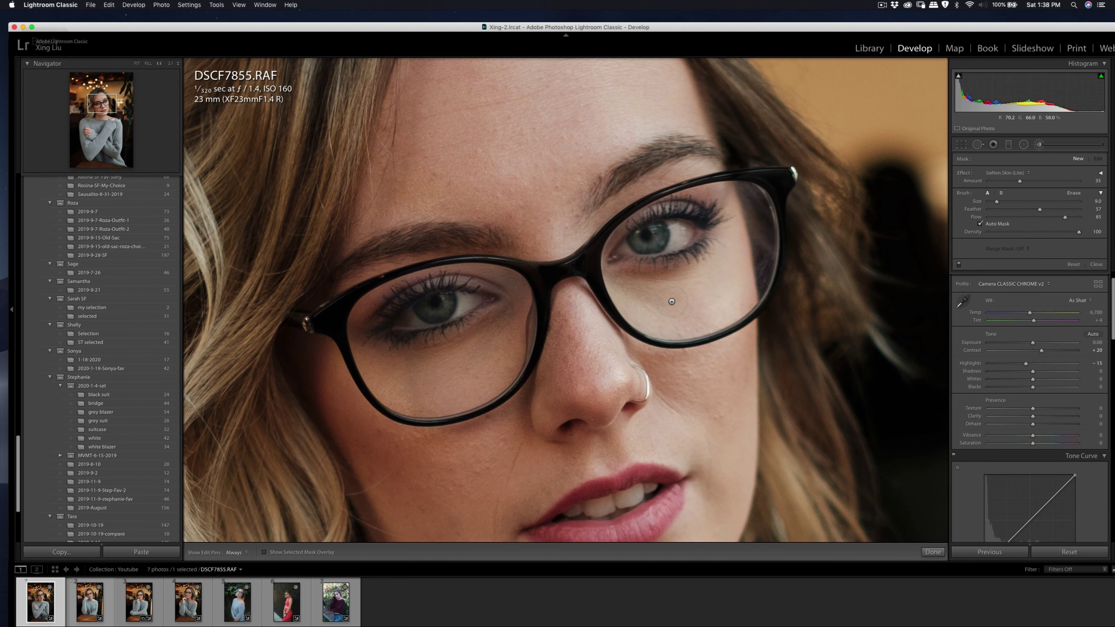
pyautogui.press('h')
pyautogui.click(675, 302)
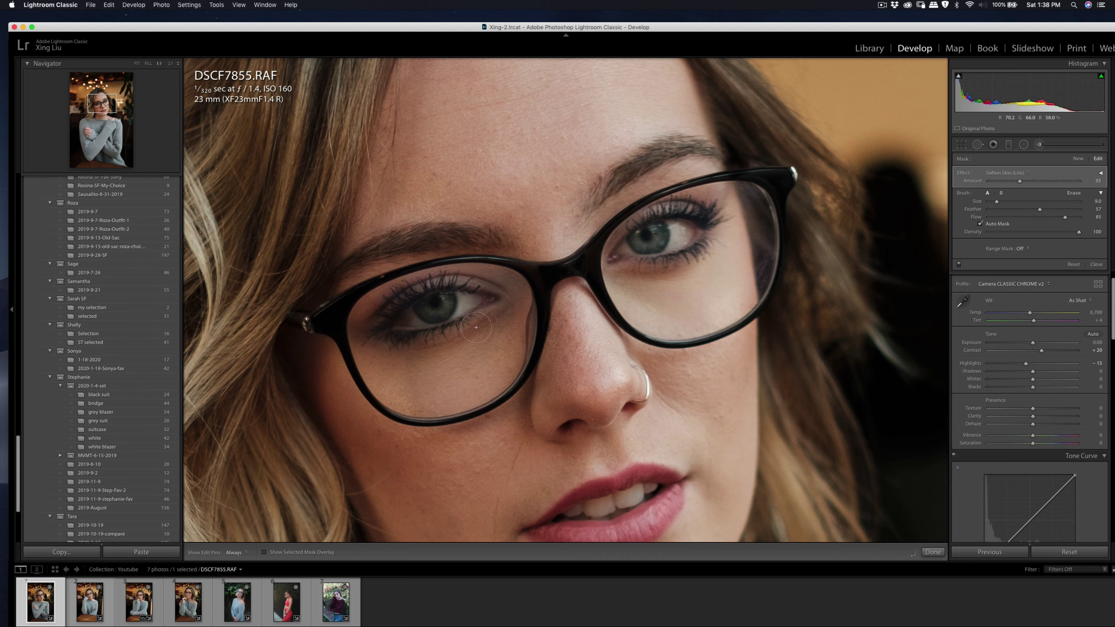
pyautogui.press('h')
pyautogui.press('k')
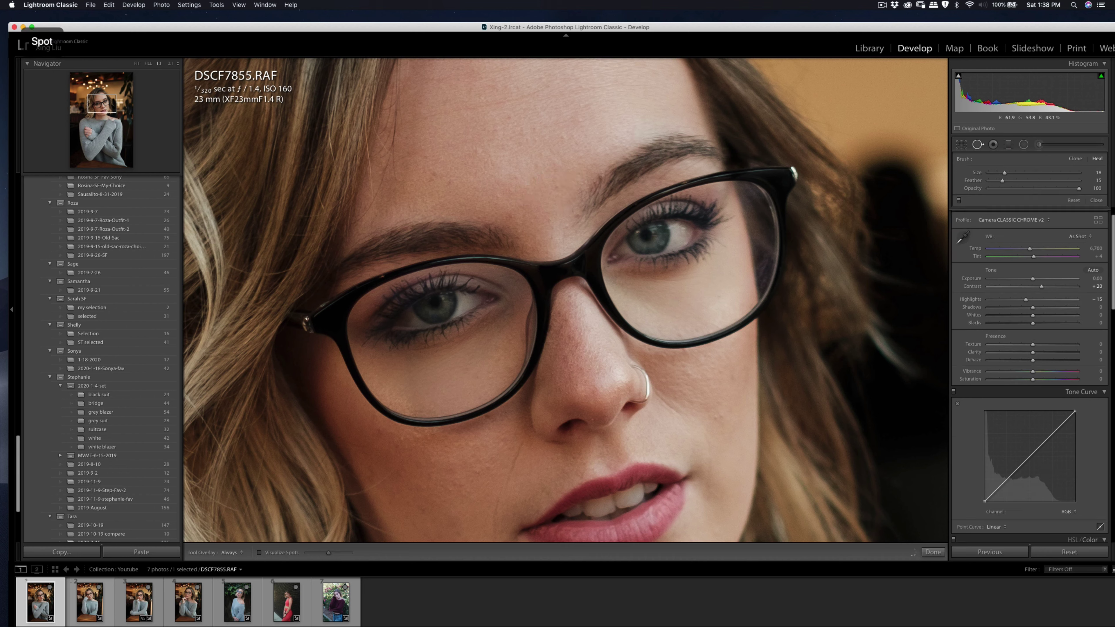
pyautogui.click(810, 239)
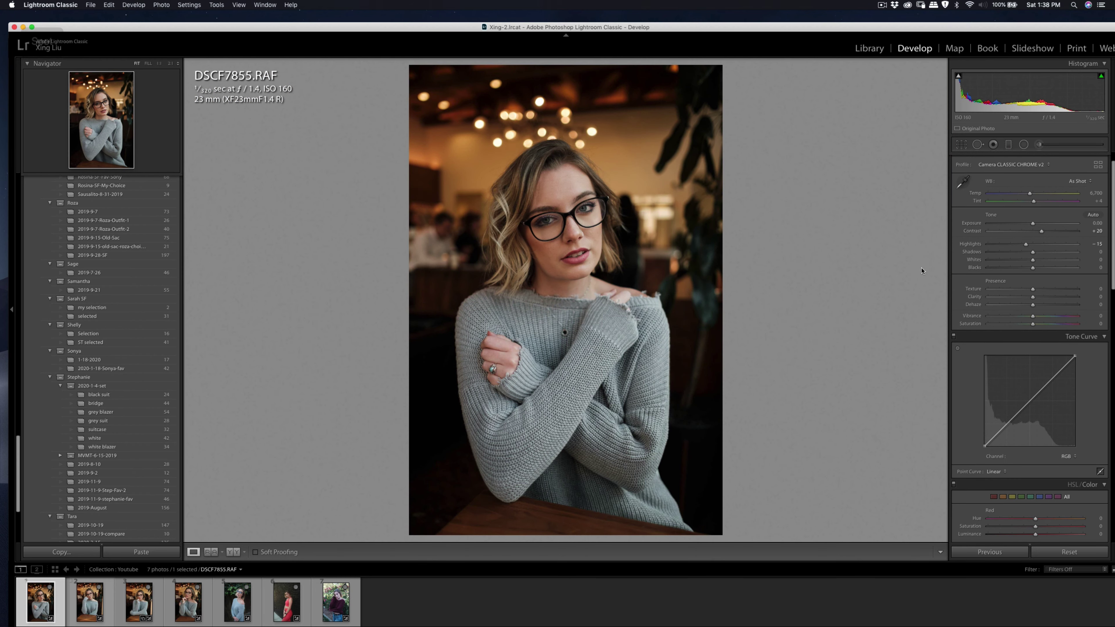
# Send the adjusted photo to Imagenomic Portraiture 3 for external editing
pyautogui.rightClick(625, 280)
pyautogui.moveTo(679, 353)
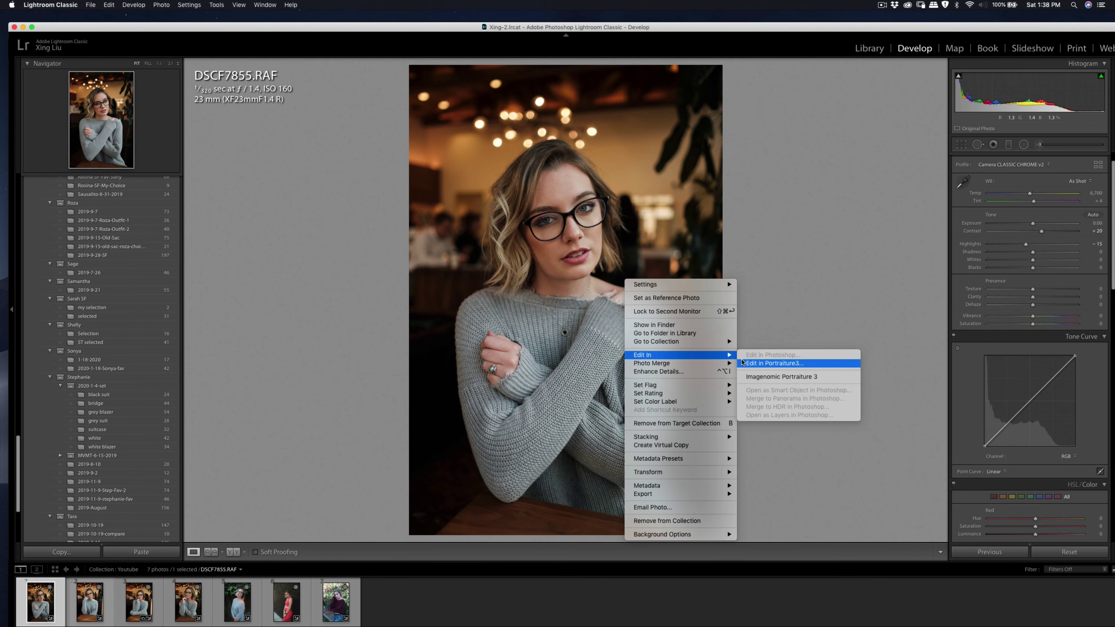
pyautogui.click(789, 376)
pyautogui.click(750, 292)
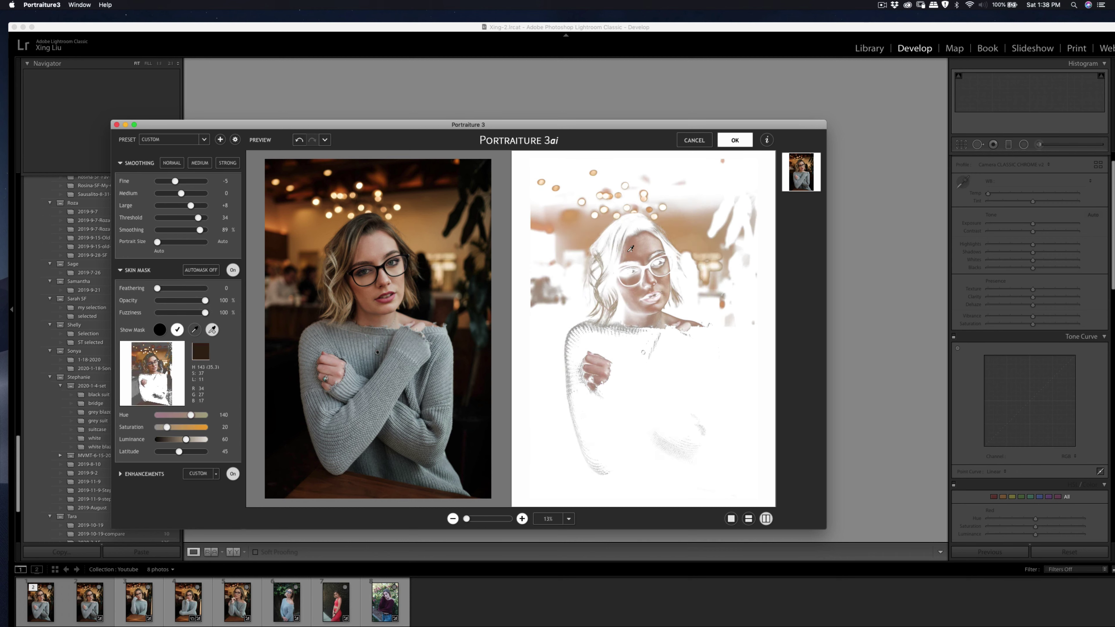
# Sample the forehead skin tone for the Portraiture skin mask, apply the smoothing, and check the smoothed face up close
pyautogui.click(650, 245)
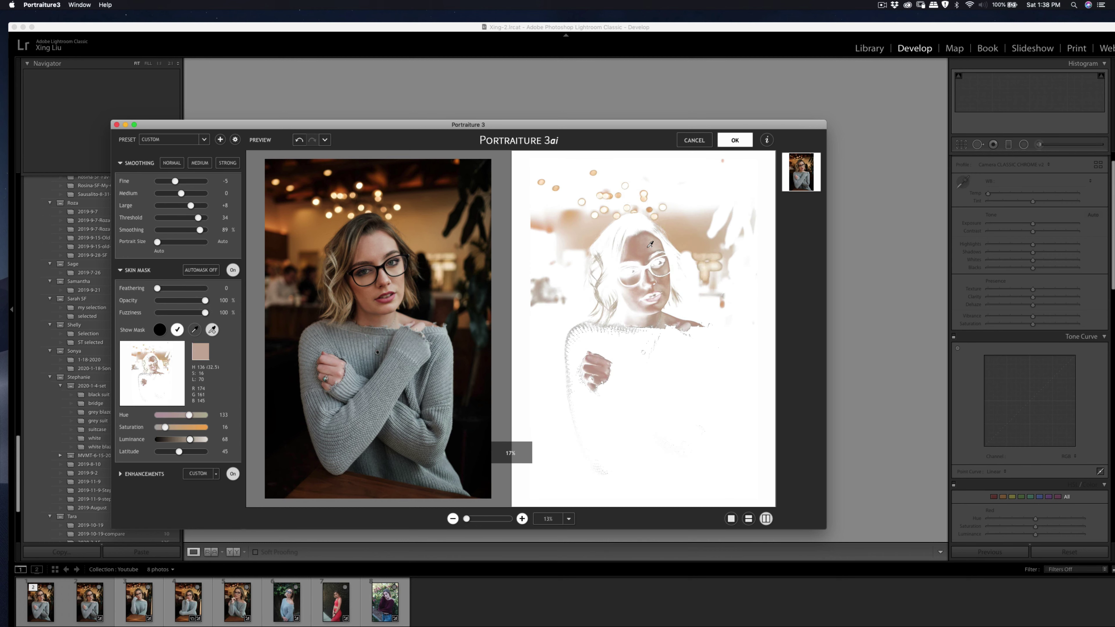
pyautogui.click(751, 147)
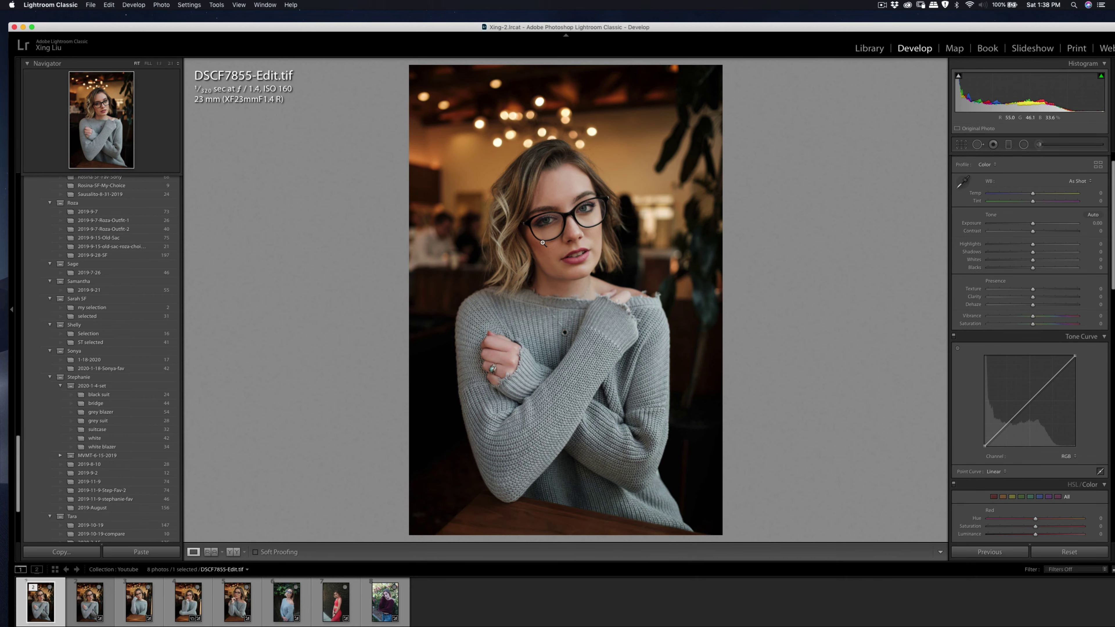
pyautogui.click(562, 199)
pyautogui.click(571, 213)
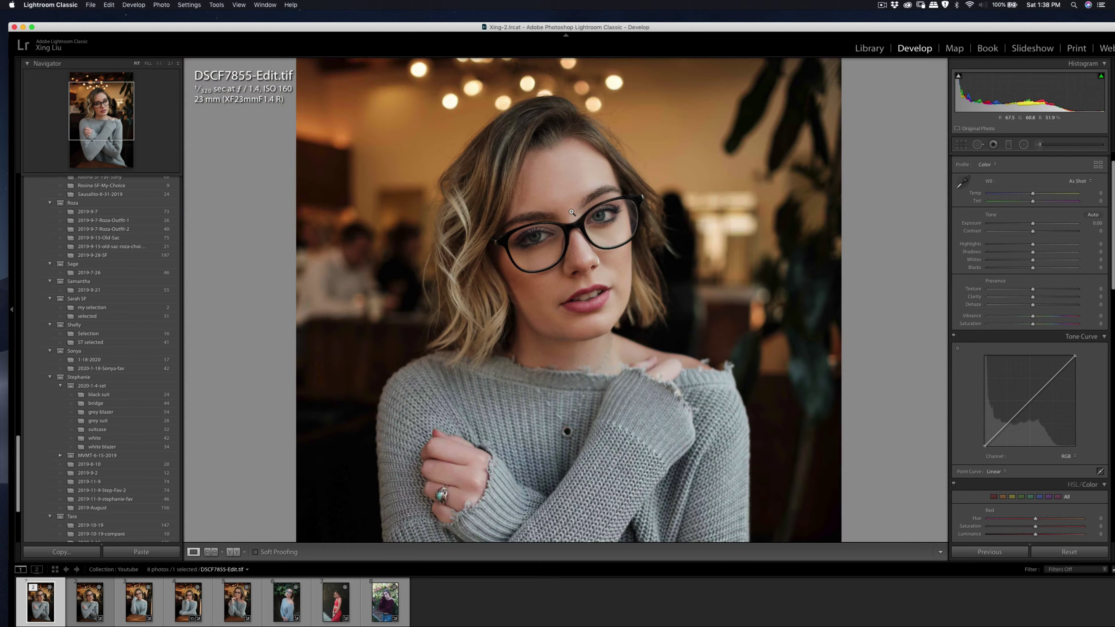
# Export DSCF7855-Edit.tif to the specified folder on the hard drive with the existing export settings
pyautogui.press('super+shift+e')
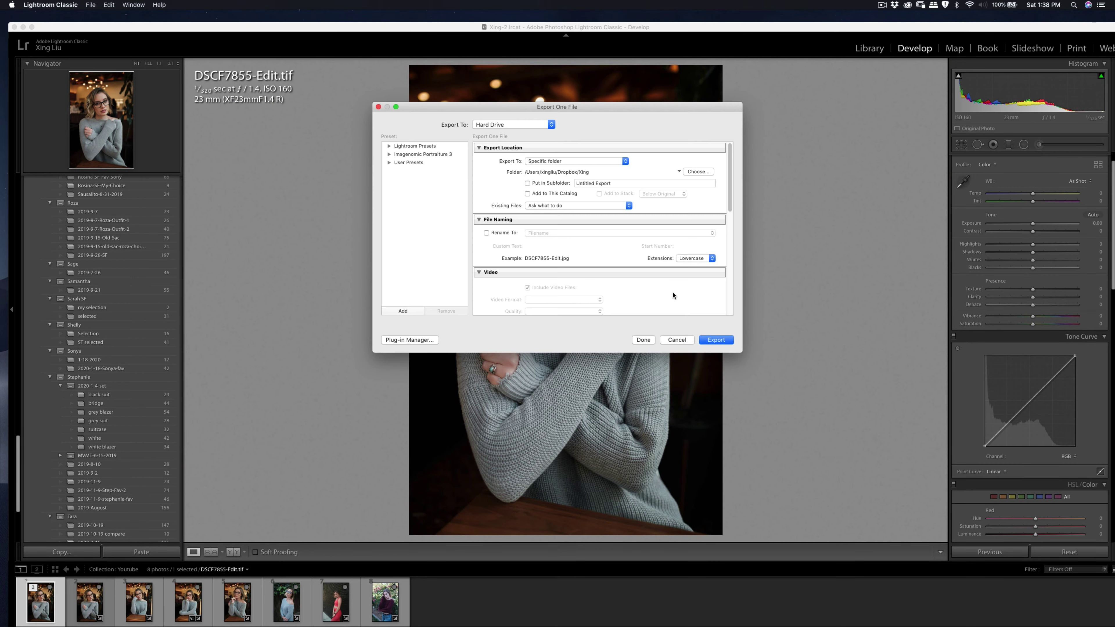
pyautogui.click(716, 340)
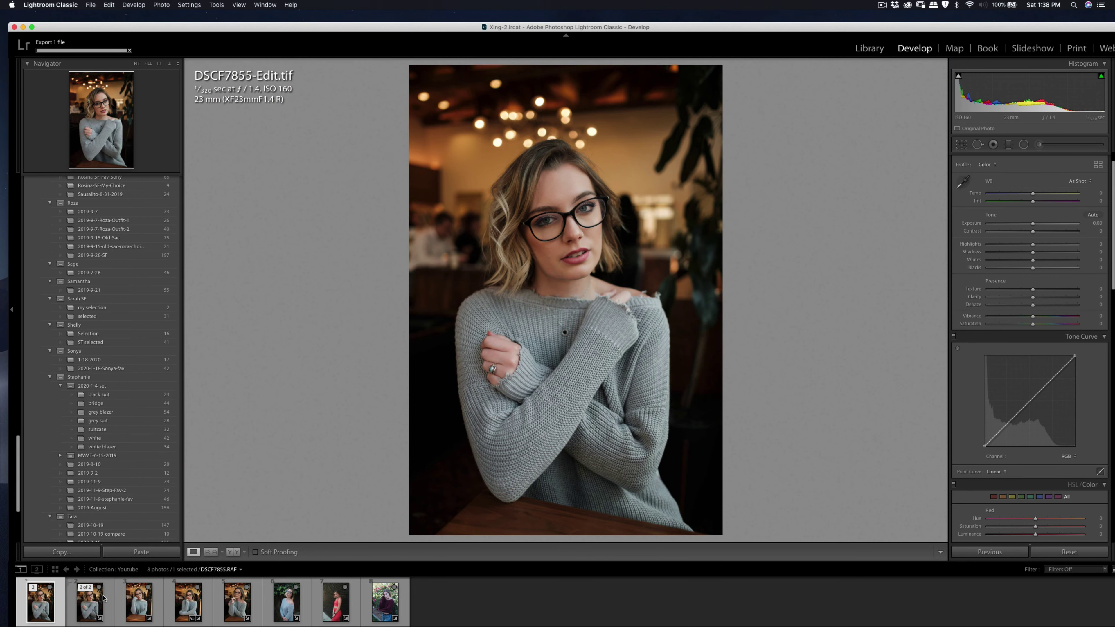
# Copy DSCF7855.RAF's develop settings without local adjustments, spot removal or crop, and paste them onto DSCF7861.RAF and the two photos after it
pyautogui.click(90, 601)
pyautogui.press('super+shift+c')
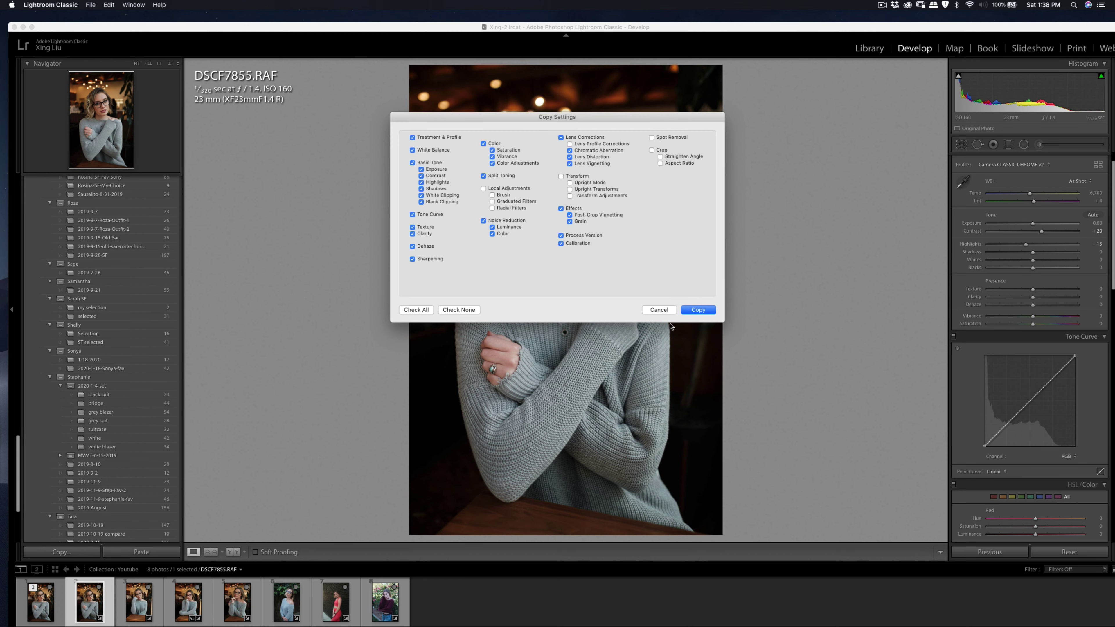
pyautogui.click(695, 312)
pyautogui.click(139, 601)
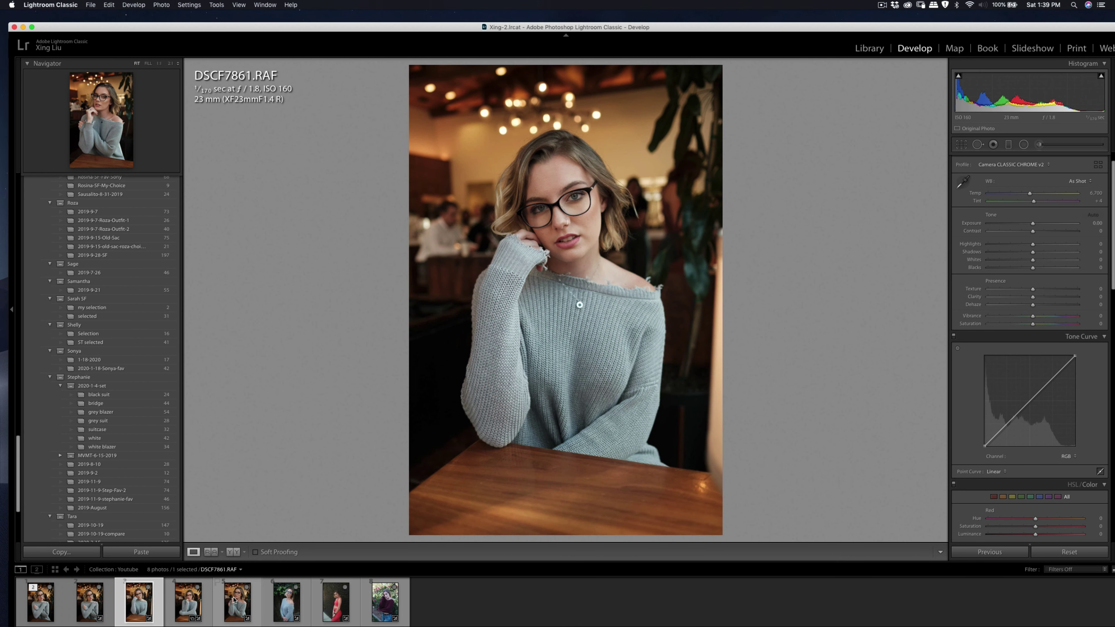
pyautogui.keyDown('shift'); pyautogui.click(234, 600); pyautogui.keyUp('shift')
pyautogui.click(158, 554)
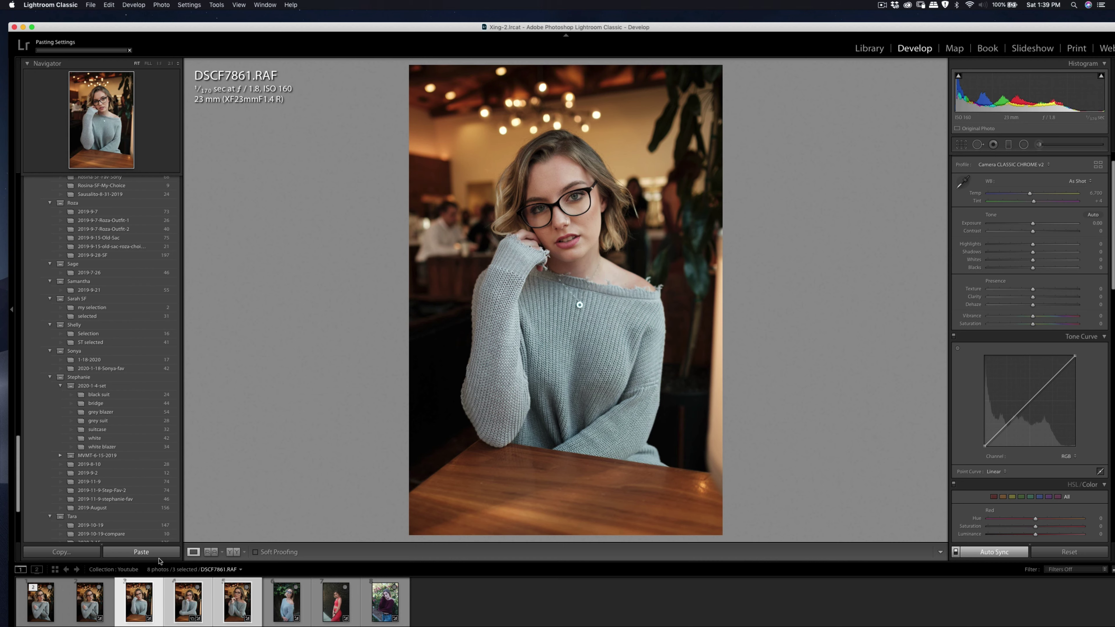
# Heal the blemishes on DSCF7861.RAF below the eye and on the cheek beside the nose ring
pyautogui.click(159, 608)
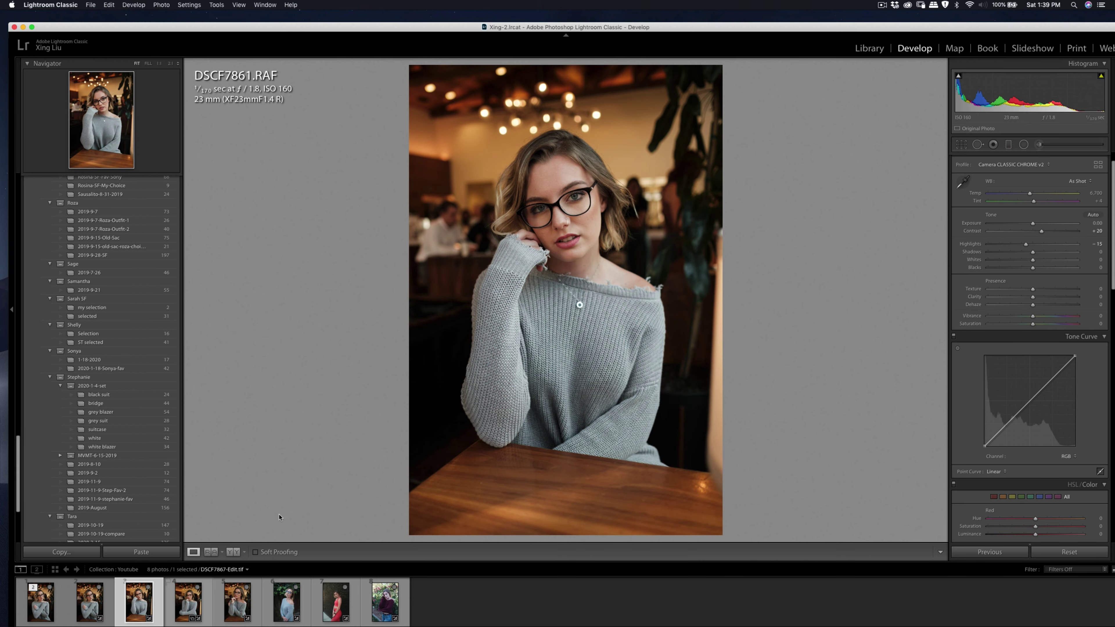
pyautogui.click(555, 179)
pyautogui.moveTo(574, 209); pyautogui.dragTo(569, 151)
pyautogui.press('q')
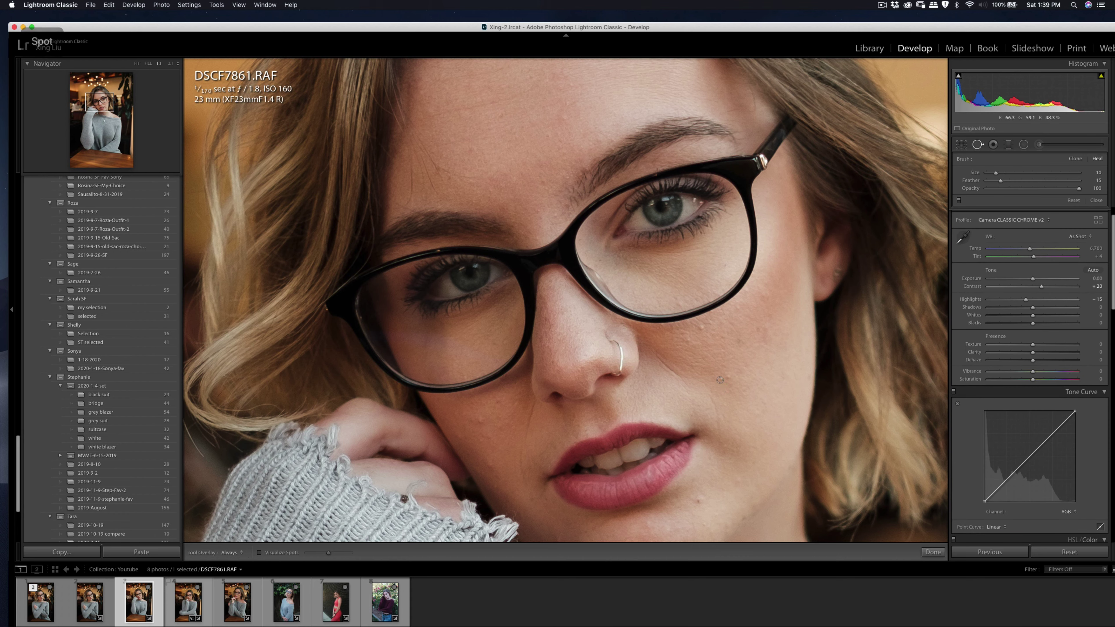
pyautogui.click(724, 378)
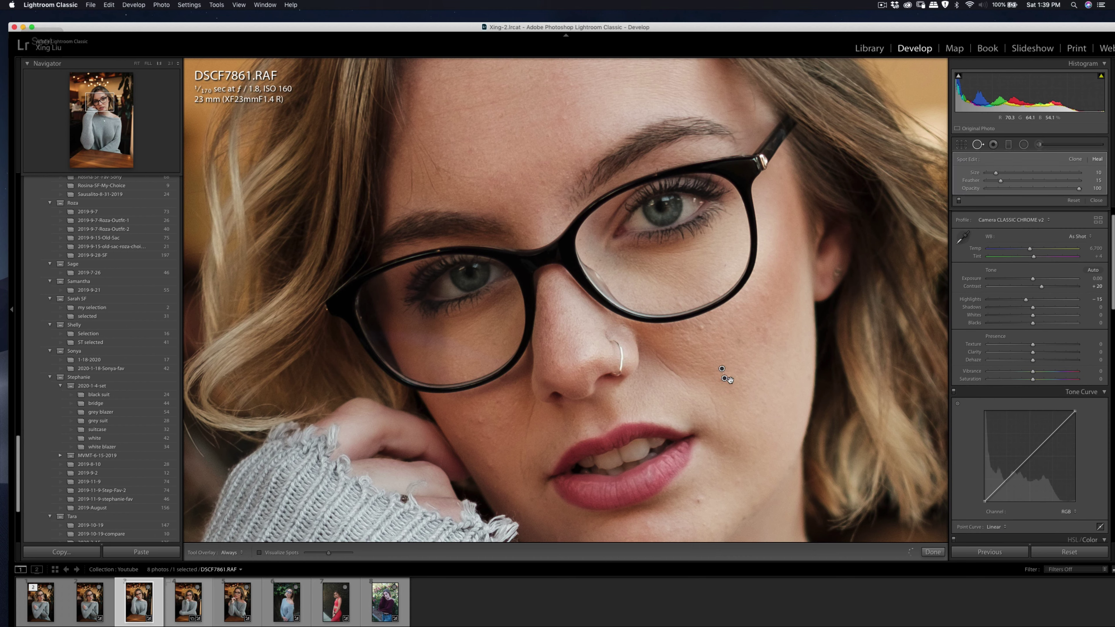
pyautogui.click(707, 339)
pyautogui.press('q')
pyautogui.press('q')
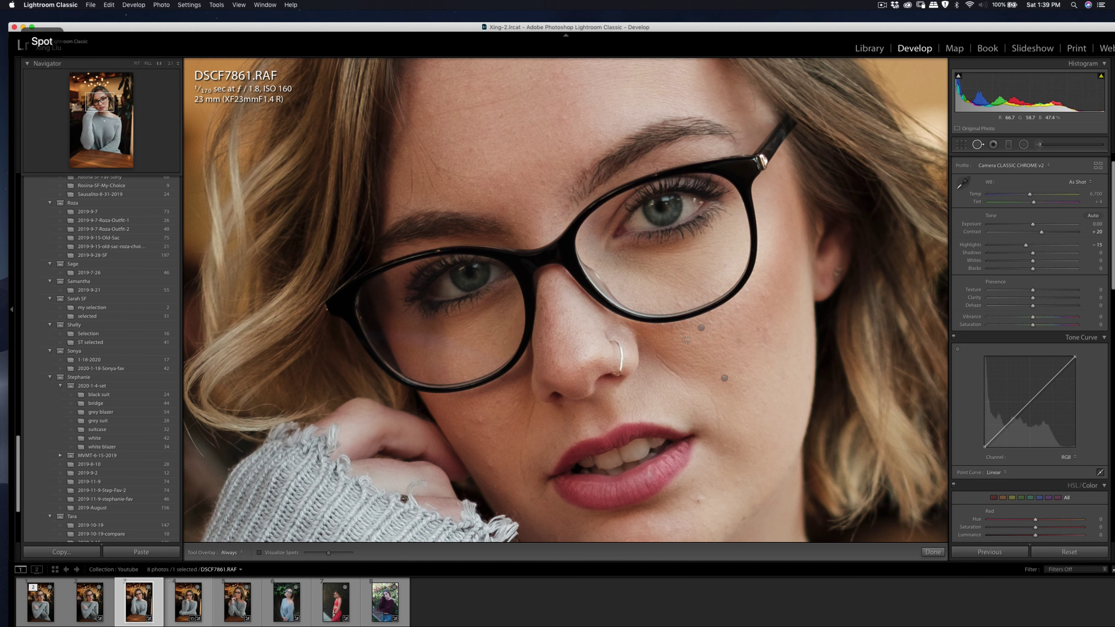
pyautogui.press('q')
pyautogui.press('q')
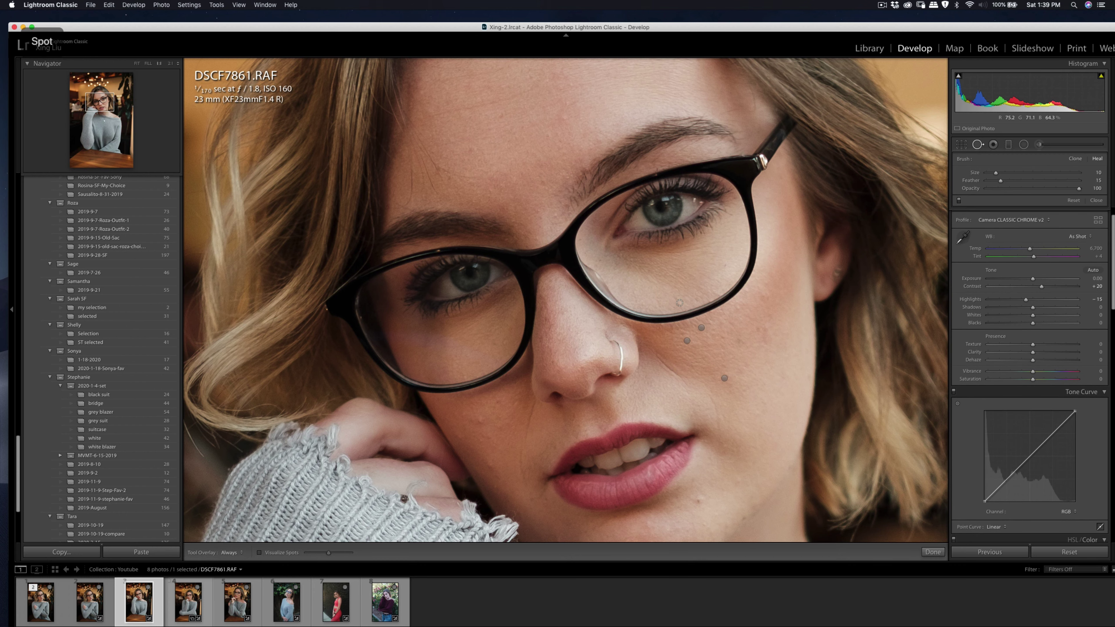
pyautogui.click(678, 302)
# Paint the Soften Skin (Lite) adjustment brush with Auto Mask under the eye on the nose-ring side
pyautogui.press('k')
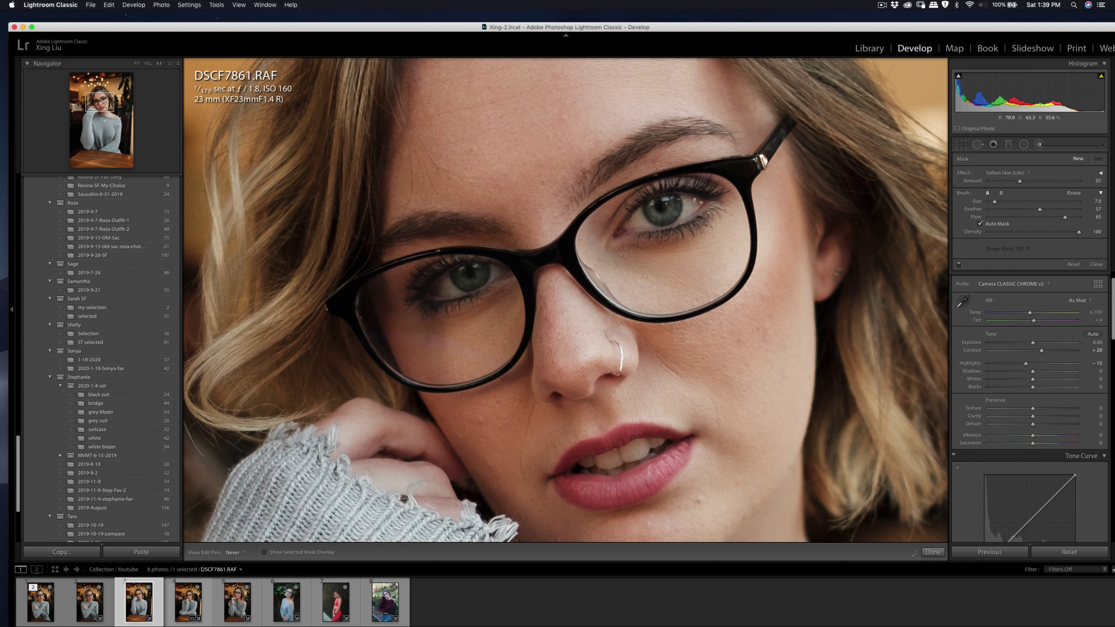
pyautogui.moveTo(645, 276); pyautogui.dragTo(636, 277)
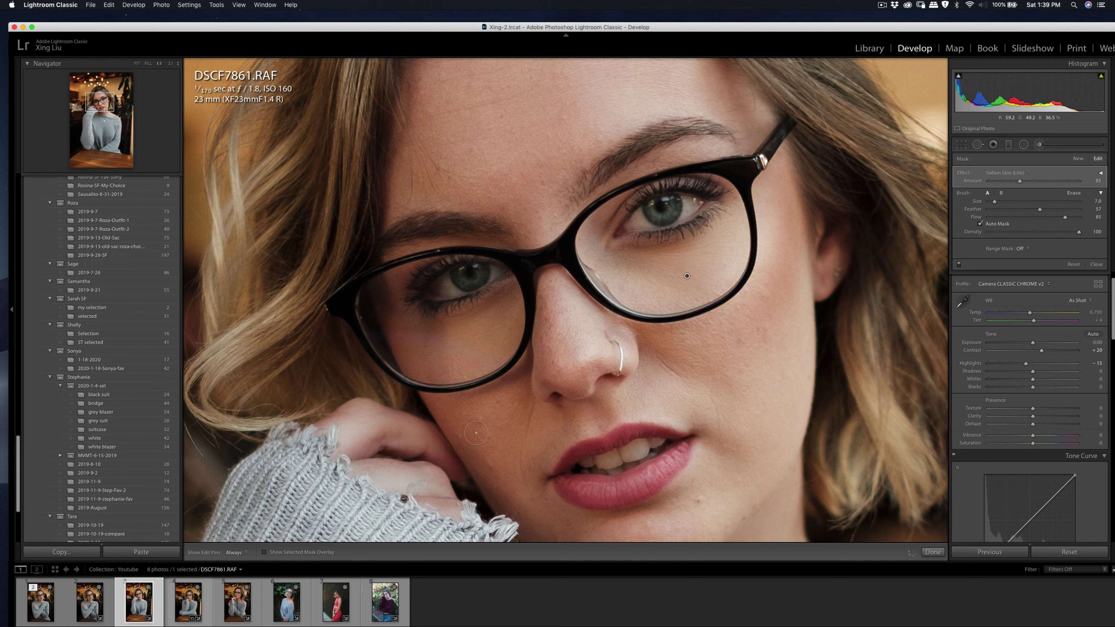
# Heal the blemishes on the cheek next to the raised hand
pyautogui.press('q')
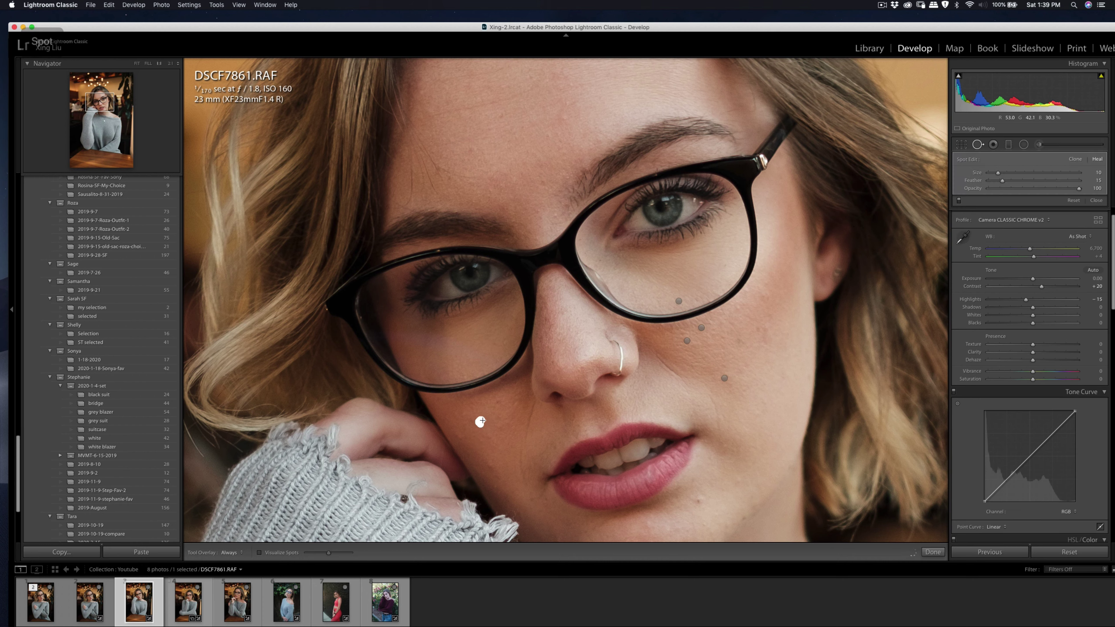
pyautogui.click(481, 422)
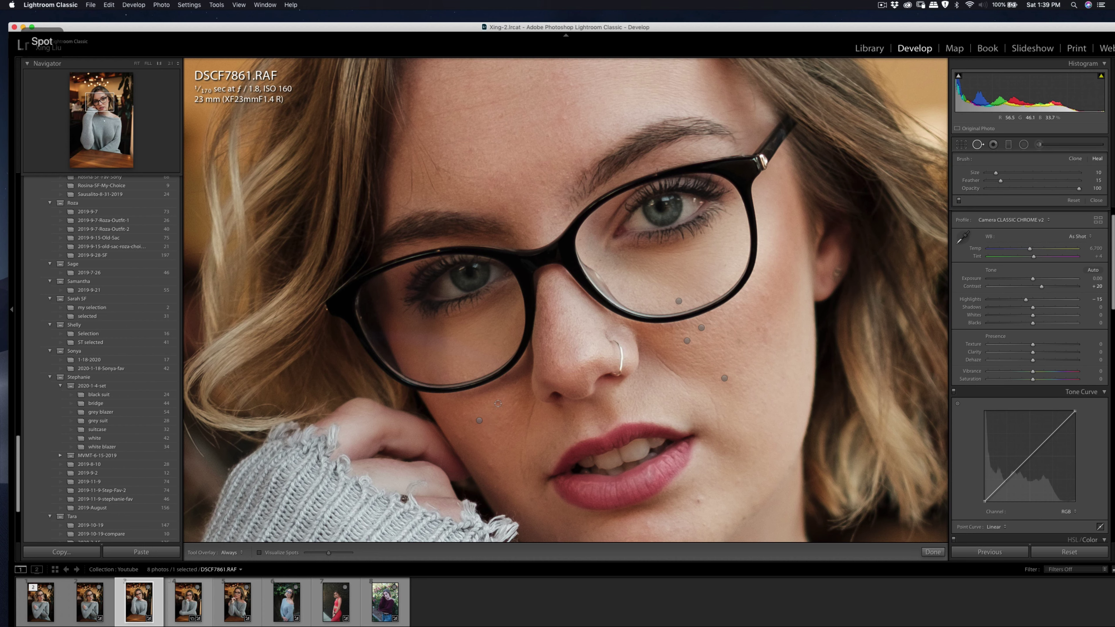
pyautogui.moveTo(498, 404)
pyautogui.mouseDown()
pyautogui.moveTo(526, 423)
pyautogui.moveTo(502, 414)
pyautogui.mouseUp()
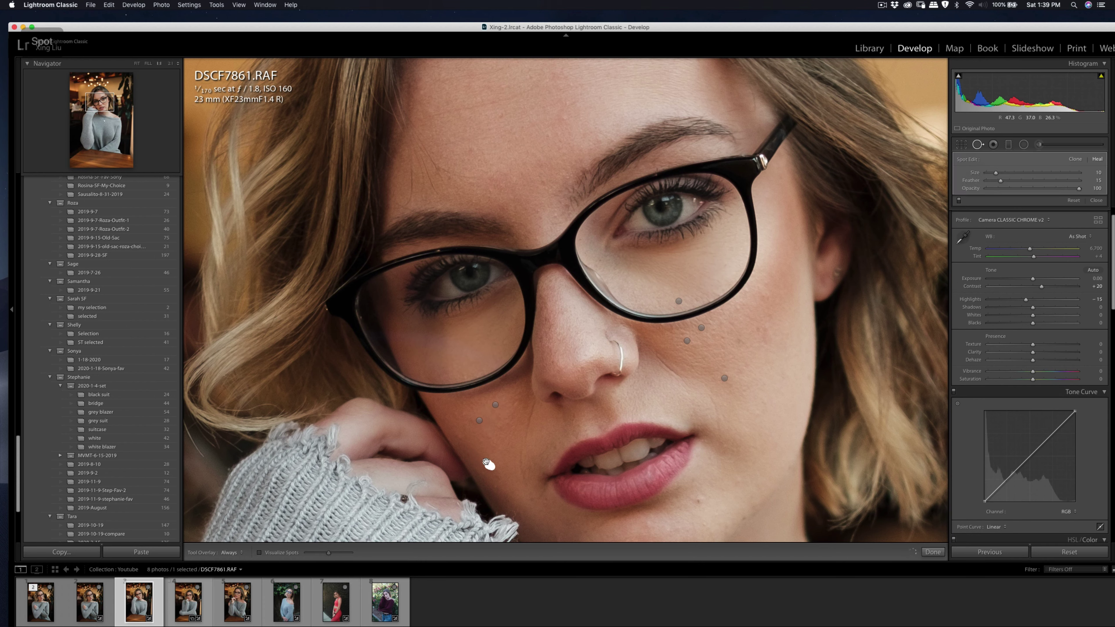
pyautogui.moveTo(488, 464); pyautogui.dragTo(489, 463)
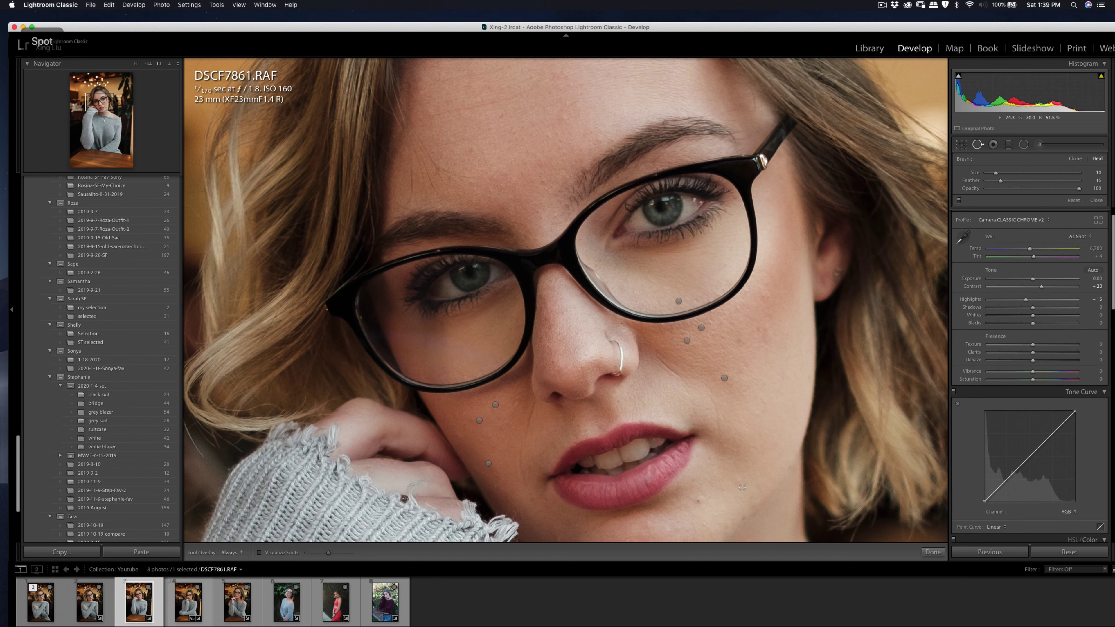
pyautogui.press('q')
pyautogui.click(761, 473)
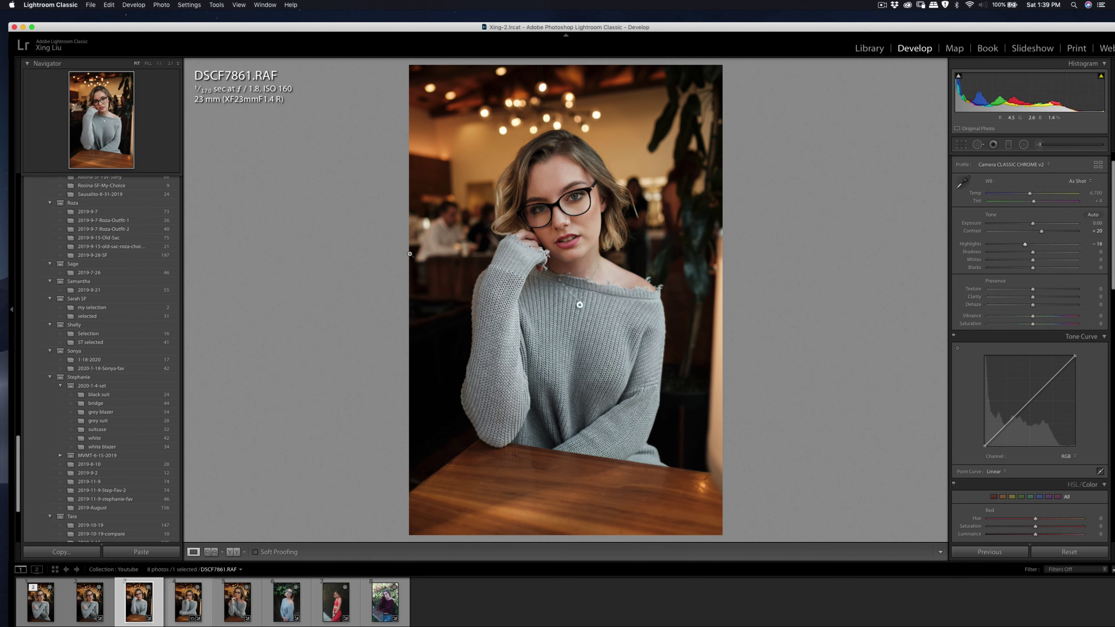
# Heal out the bright light beside the man seated in the background using a size 30 brush
pyautogui.click(427, 227)
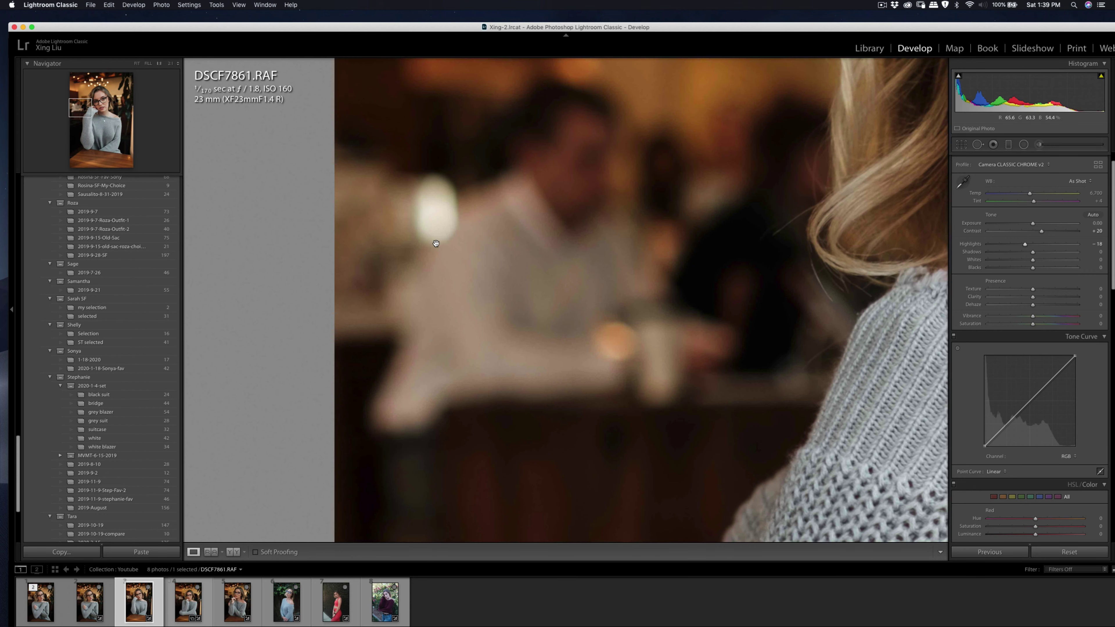
pyautogui.press('q')
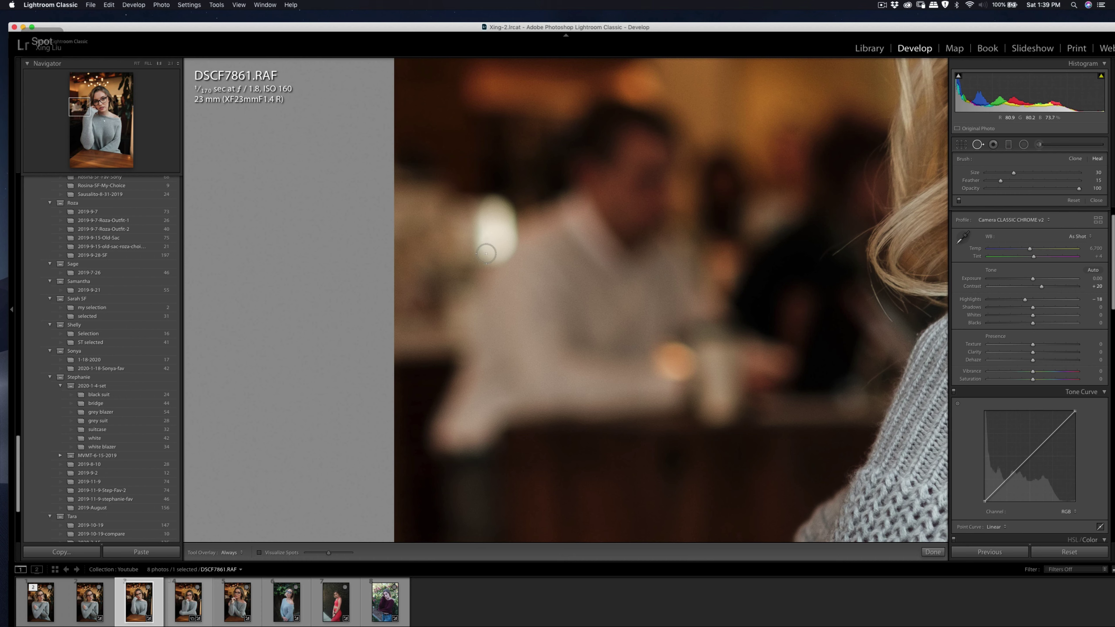
pyautogui.moveTo(485, 259)
pyautogui.mouseDown()
pyautogui.moveTo(499, 257)
pyautogui.moveTo(511, 218)
pyautogui.moveTo(495, 201)
pyautogui.moveTo(479, 222)
pyautogui.moveTo(498, 245)
pyautogui.moveTo(496, 219)
pyautogui.moveTo(477, 236)
pyautogui.moveTo(492, 236)
pyautogui.moveTo(445, 223)
pyautogui.moveTo(487, 224)
pyautogui.mouseUp()
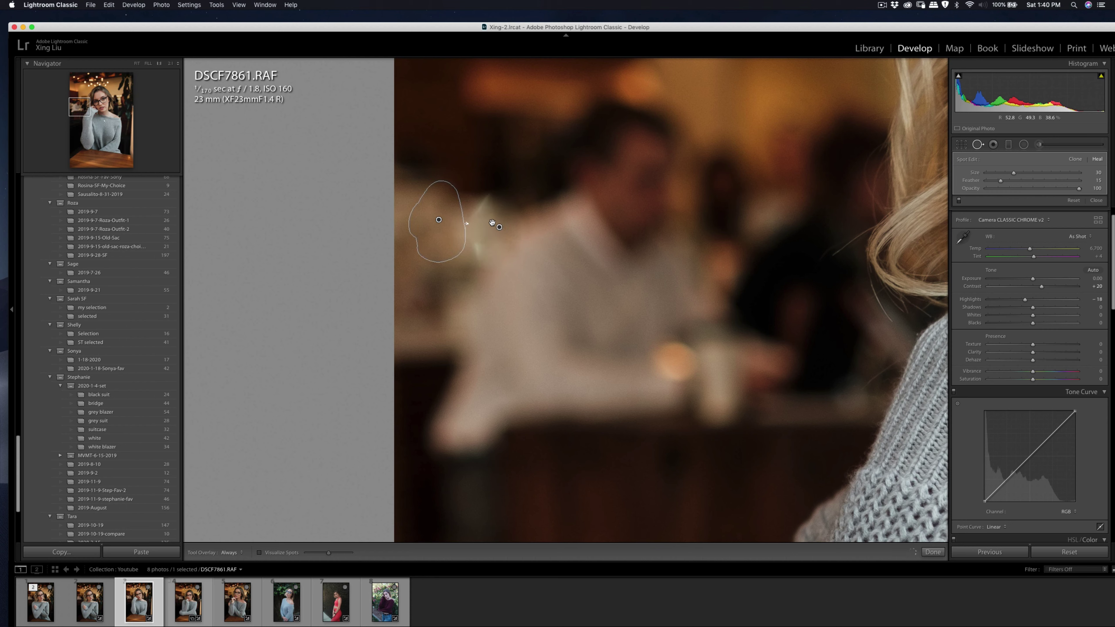
pyautogui.press('q')
pyautogui.press('q')
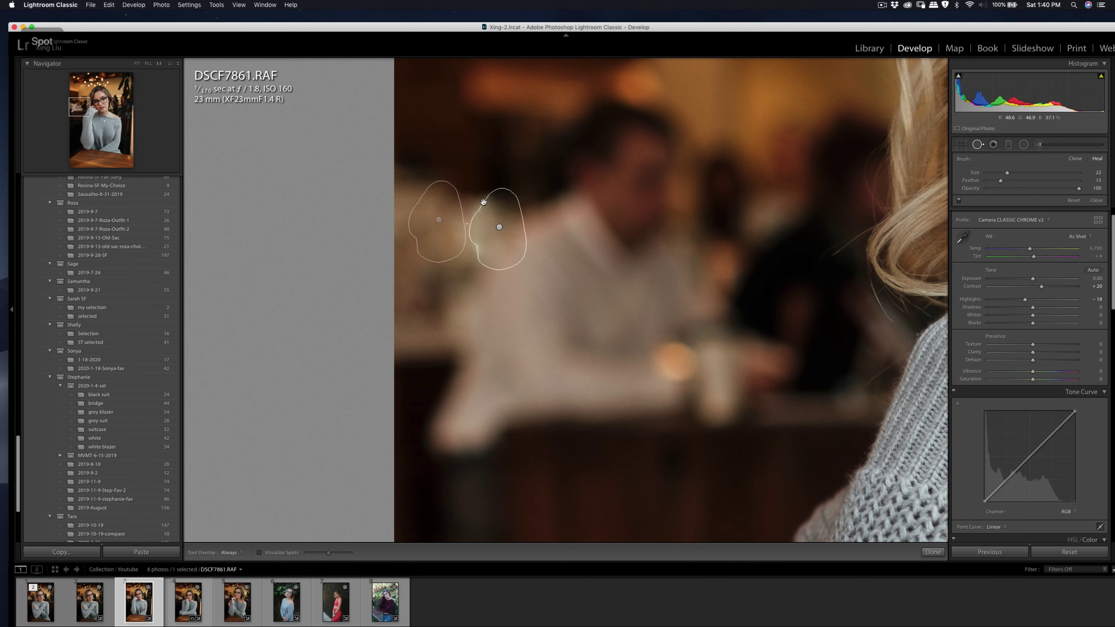
# Heal the leftover edges of the removed light with a size 22 brush, moving the sample areas to the adjacent blurred background
pyautogui.moveTo(483, 201); pyautogui.dragTo(488, 274)
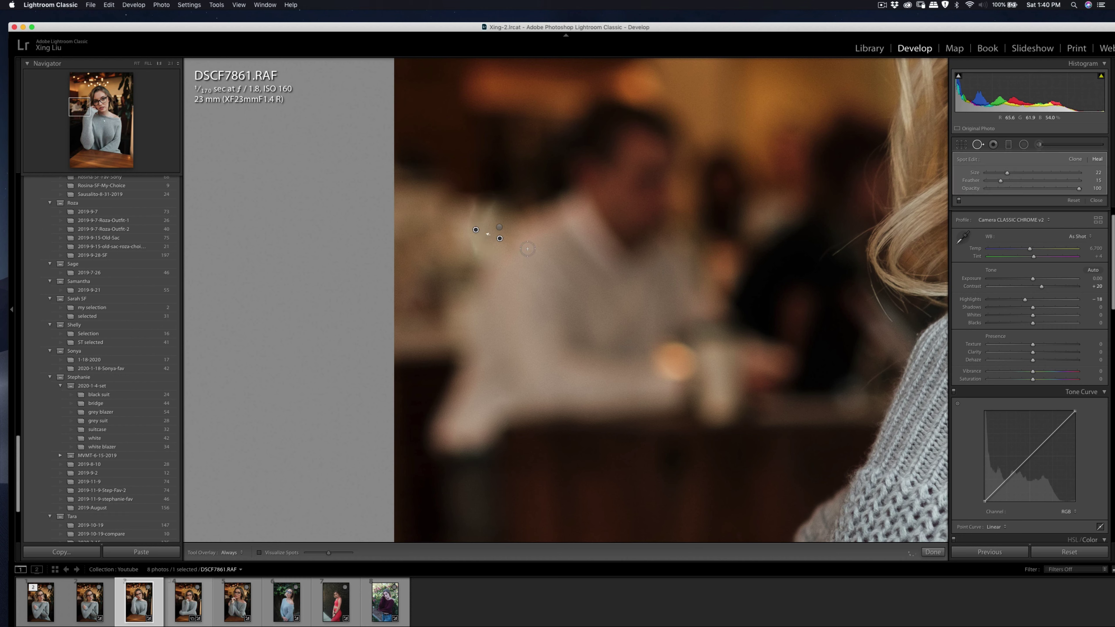
pyautogui.moveTo(504, 232); pyautogui.dragTo(455, 227)
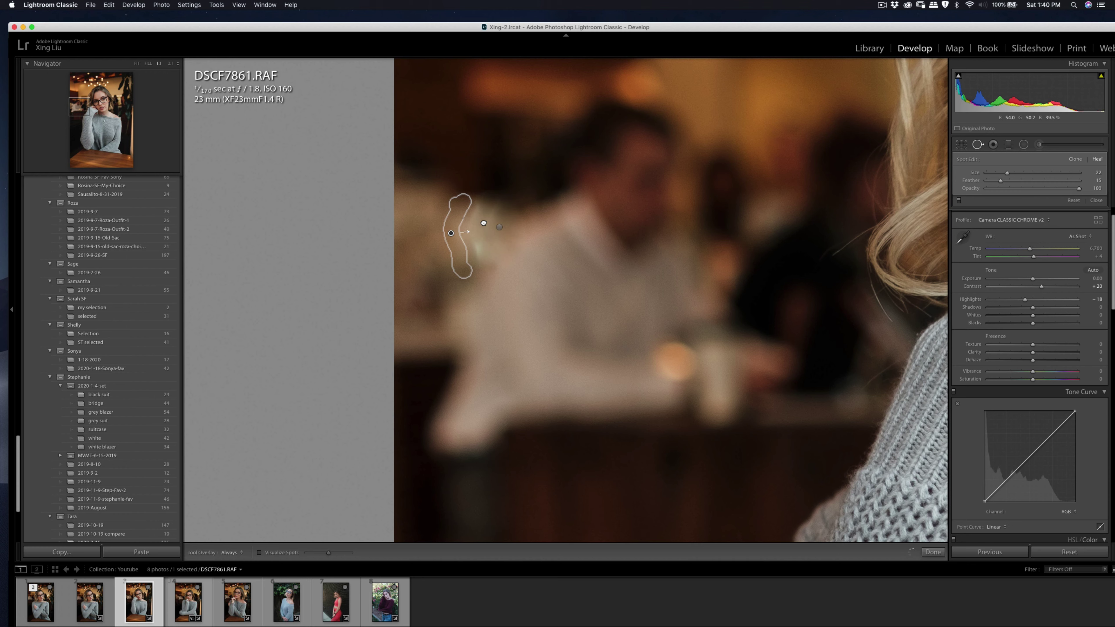
pyautogui.press('q')
pyautogui.press('q')
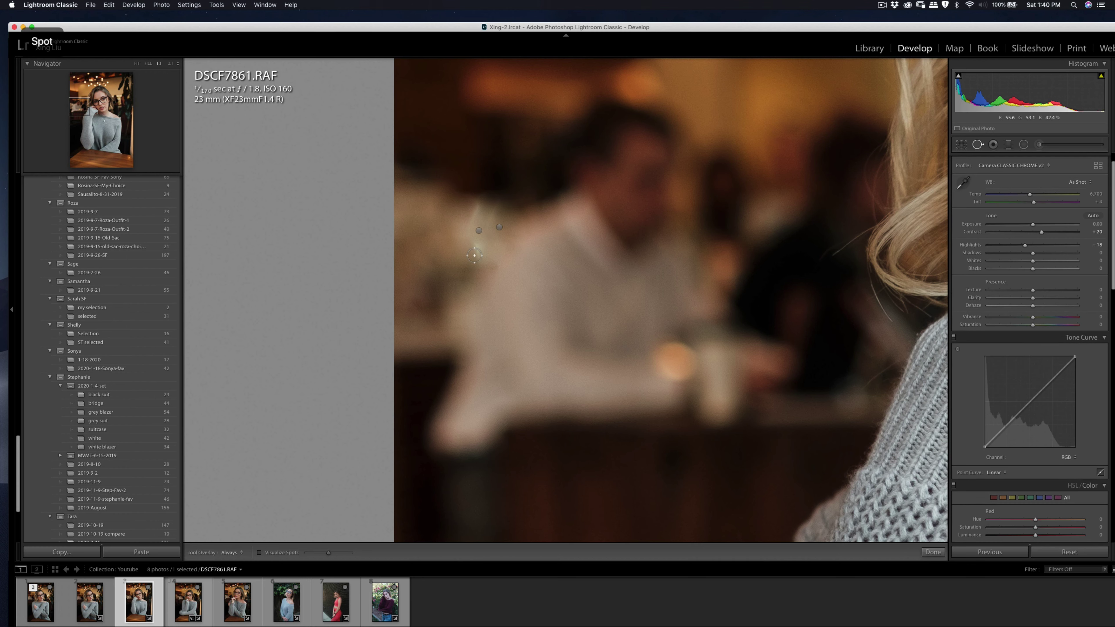
pyautogui.moveTo(476, 262)
pyautogui.mouseDown()
pyautogui.moveTo(477, 204)
pyautogui.moveTo(491, 198)
pyautogui.moveTo(490, 241)
pyautogui.moveTo(474, 258)
pyautogui.mouseUp()
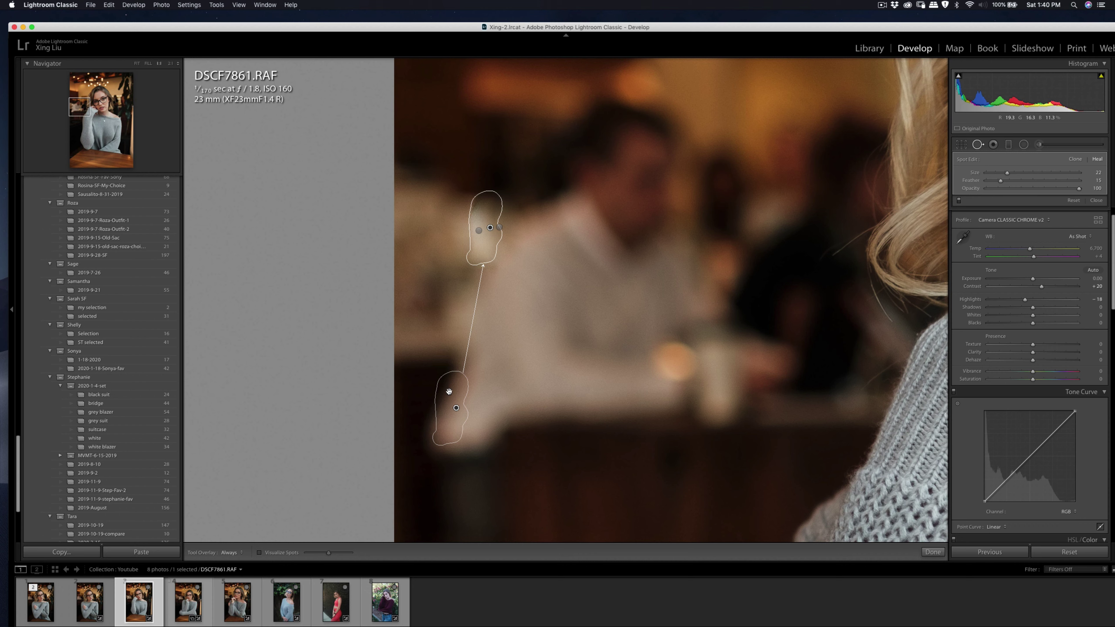
pyautogui.moveTo(447, 391)
pyautogui.mouseDown()
pyautogui.moveTo(444, 210)
pyautogui.moveTo(485, 228)
pyautogui.mouseUp()
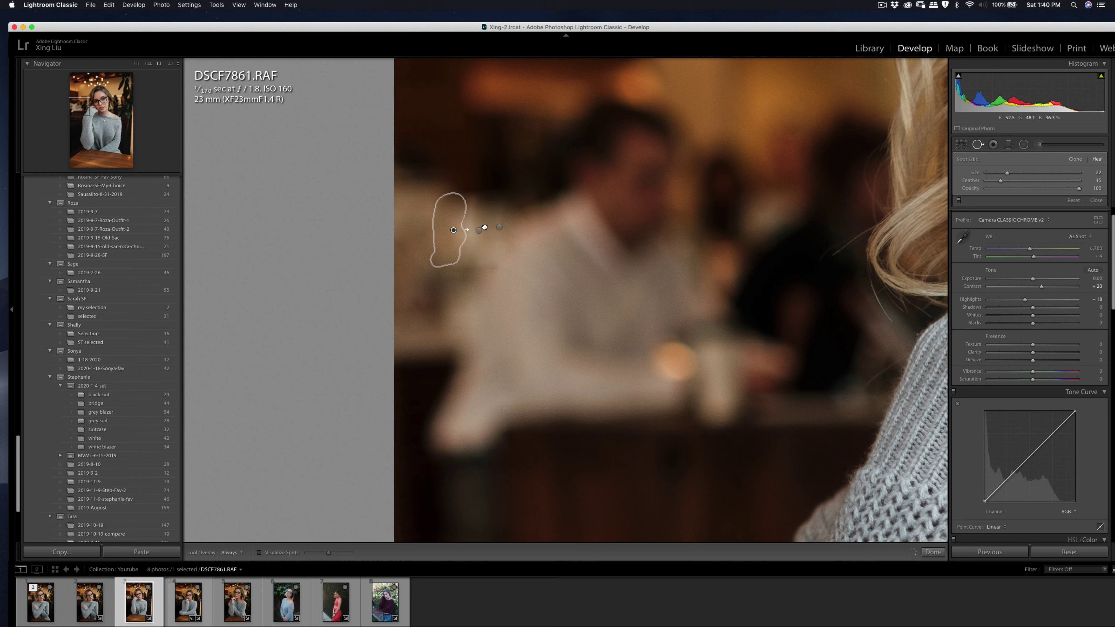
# Dab the Soften Skin (Lite) adjustment brush on the healed background area beside the seated man
pyautogui.press('k')
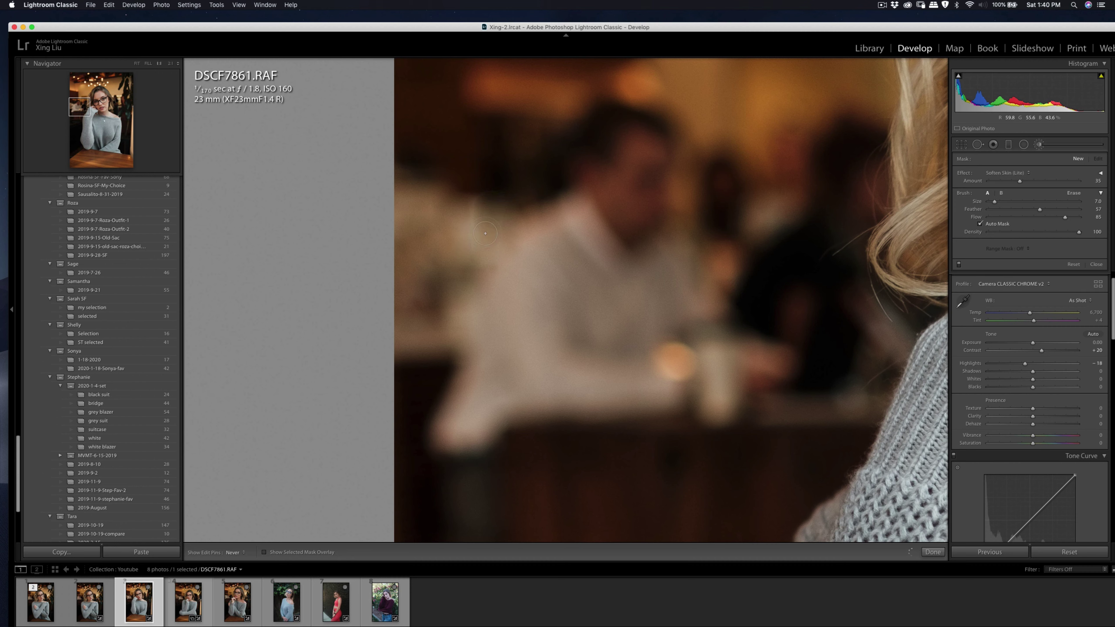
pyautogui.click(483, 246)
pyautogui.click(1079, 160)
pyautogui.press('h')
# Heal the remaining trace of the background light with a vertical stroke of a size 15 brush
pyautogui.press('q')
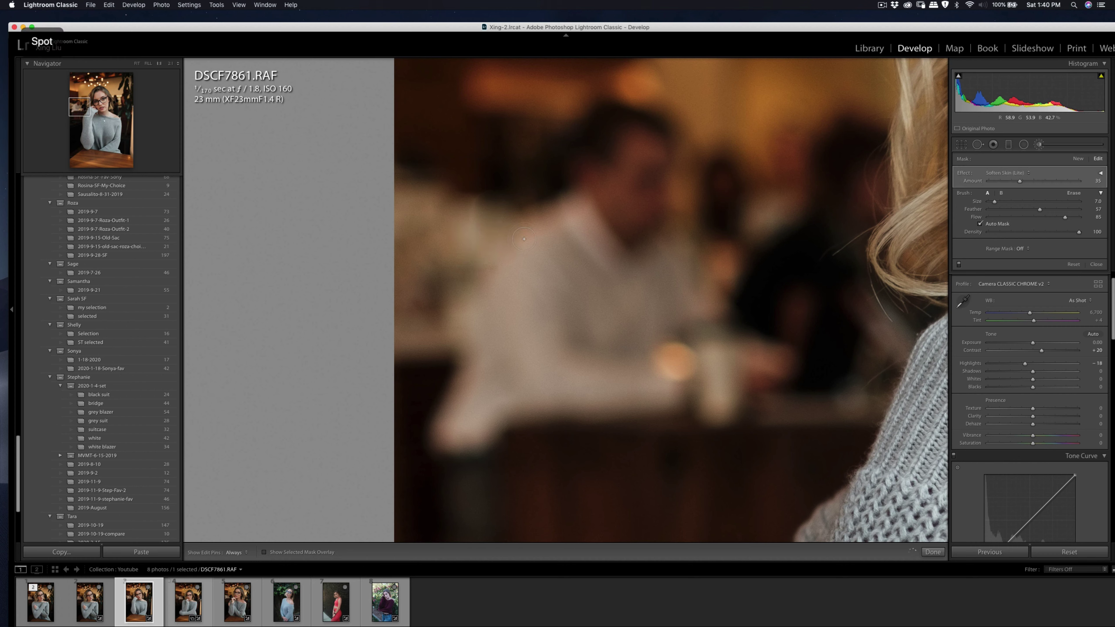
pyautogui.click(540, 238)
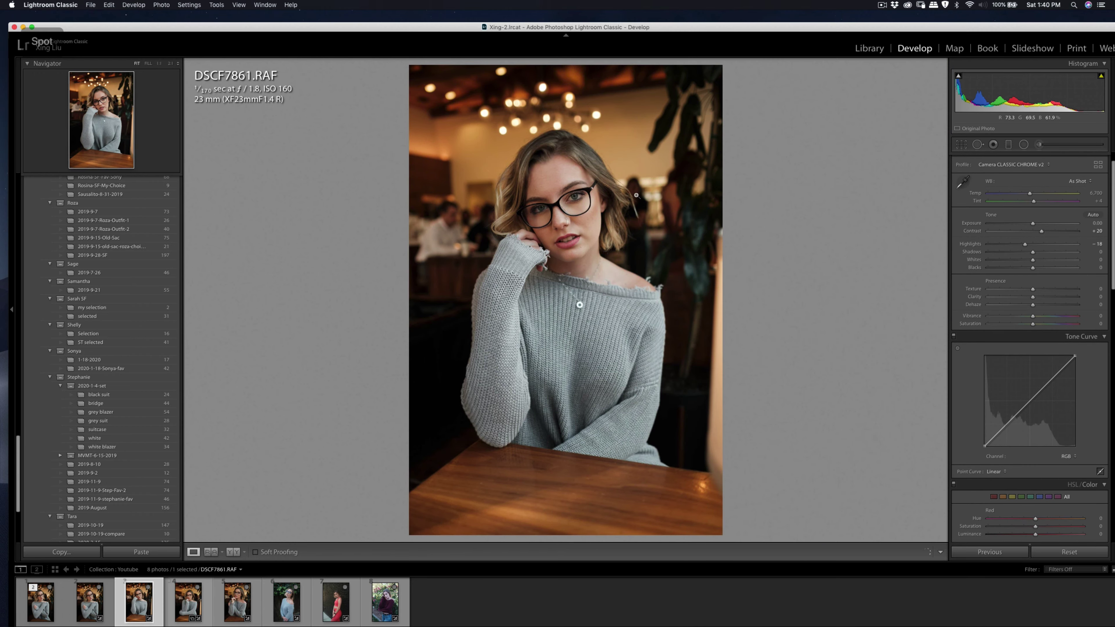
pyautogui.click(442, 230)
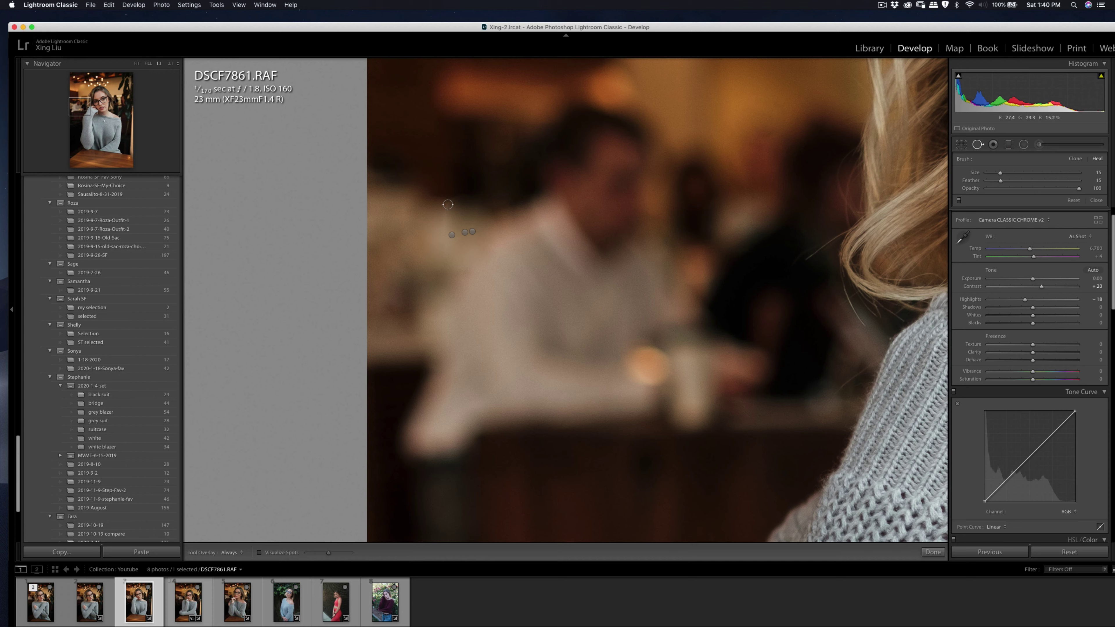
pyautogui.moveTo(447, 201); pyautogui.dragTo(449, 253)
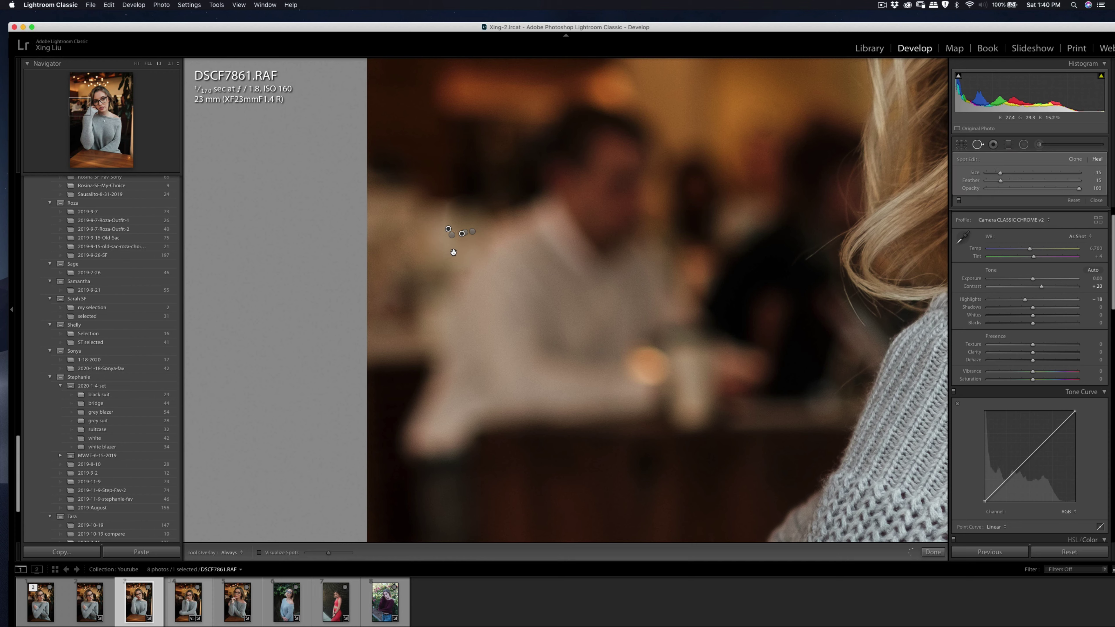
pyautogui.press('q')
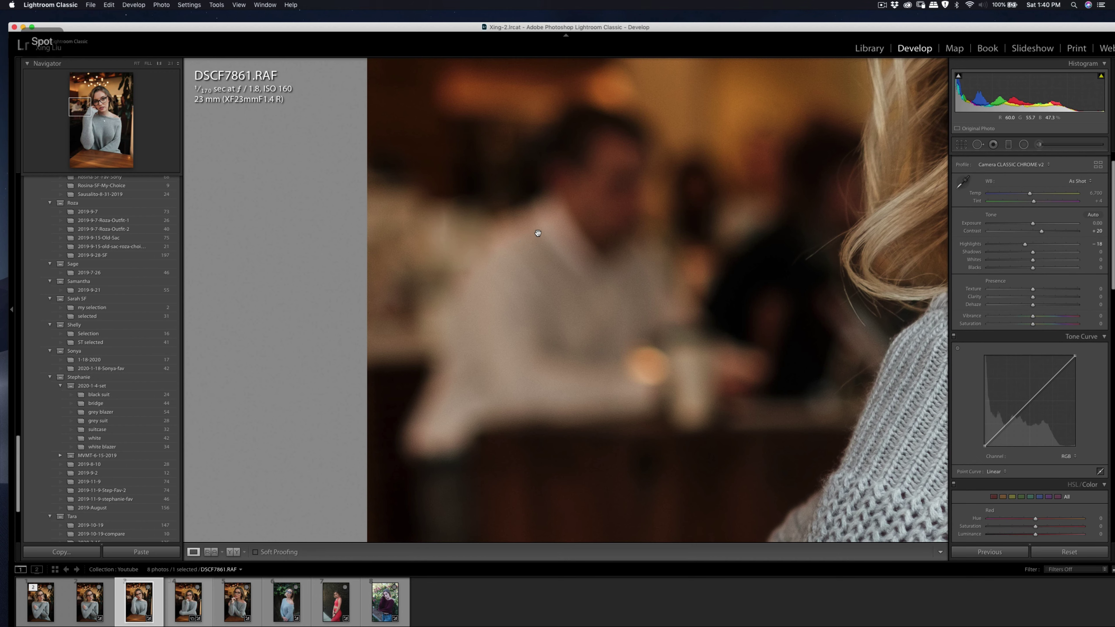
# Compare the whole photo DSCF7861.RAF before and after the edits
pyautogui.click(535, 229)
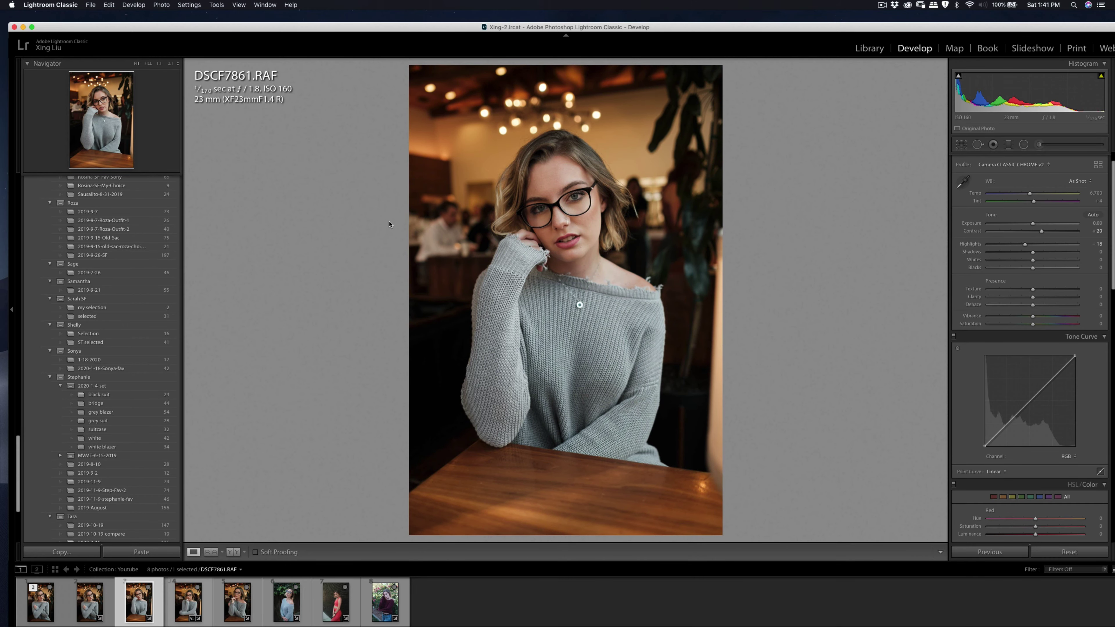
pyautogui.press('\\')
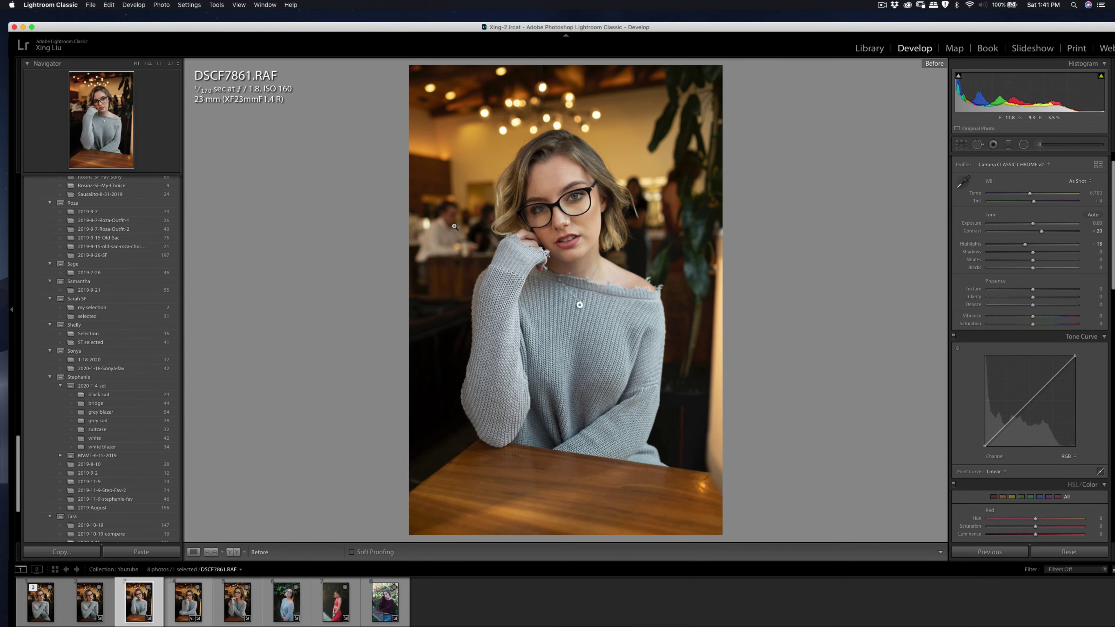
pyautogui.press('\\')
pyautogui.press('\\')
pyautogui.press('\\')
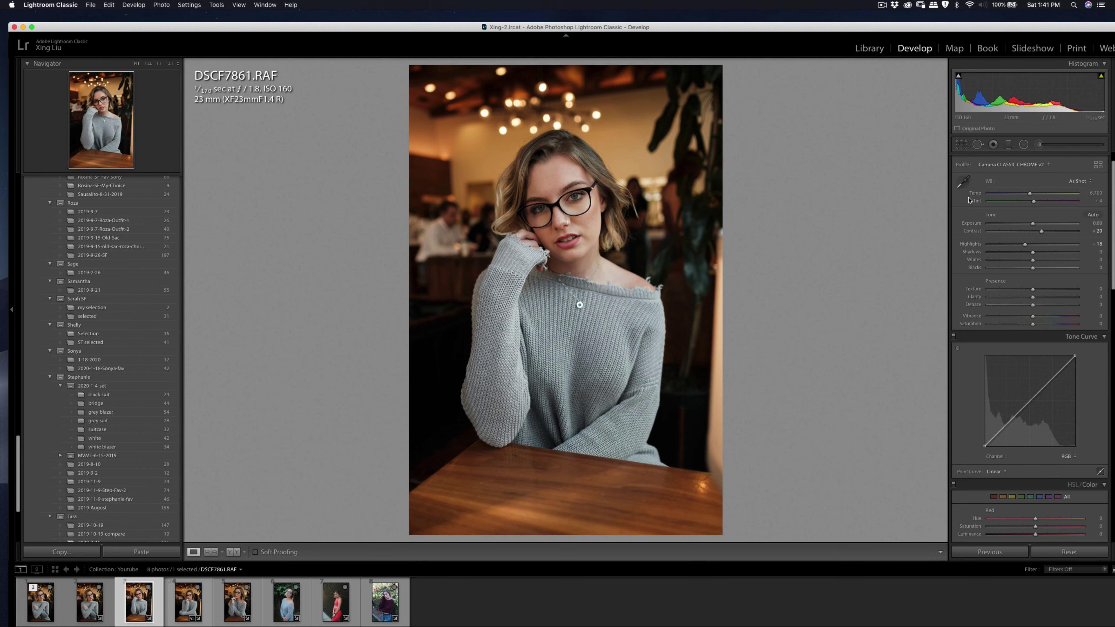
# Heal the blemish on the upper cheek between the glasses and the ear using a size 15 brush
pyautogui.click(571, 222)
pyautogui.press('q')
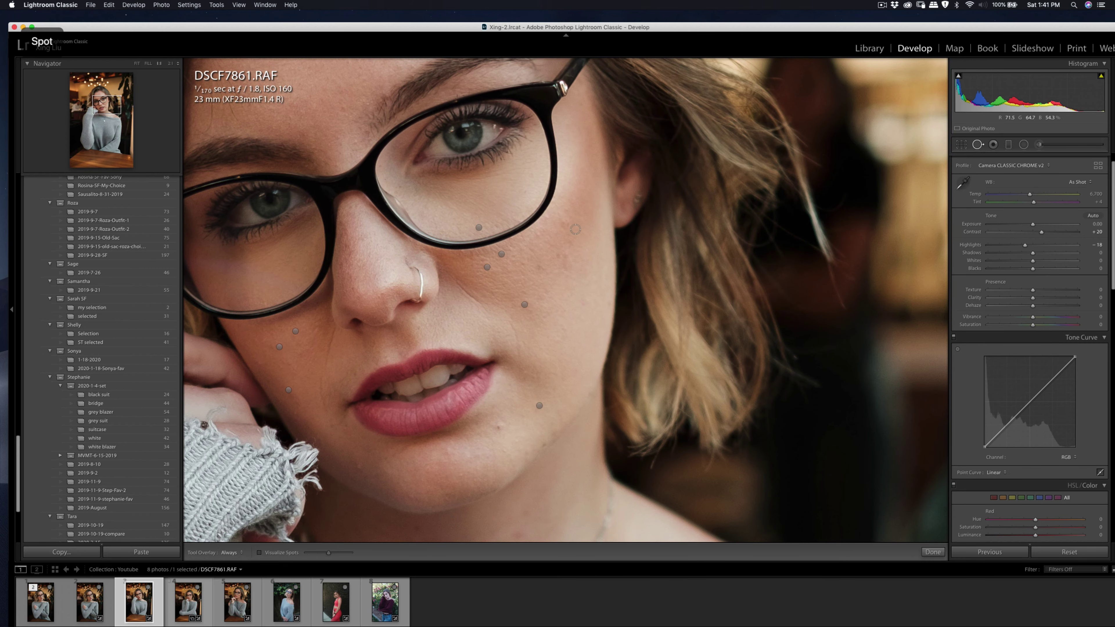
pyautogui.click(568, 223)
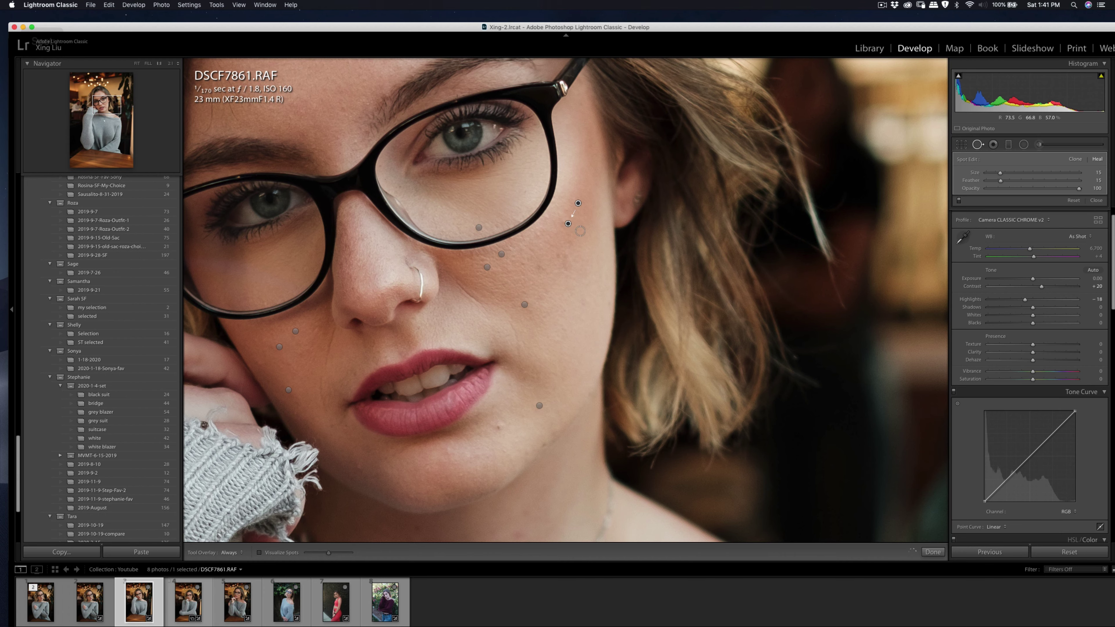
pyautogui.press('q')
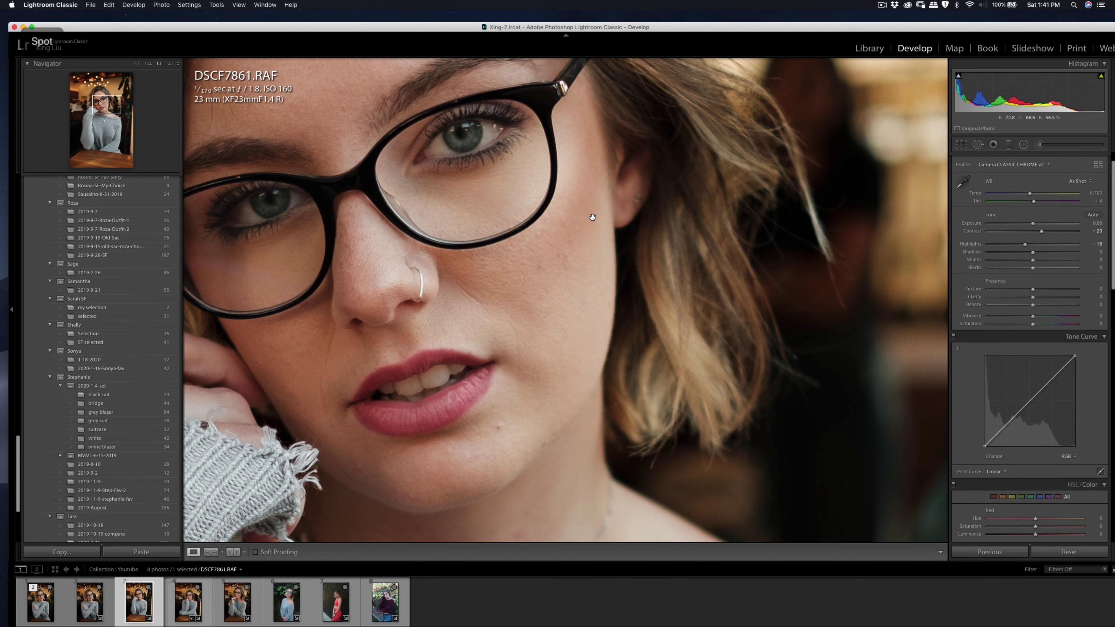
pyautogui.click(595, 219)
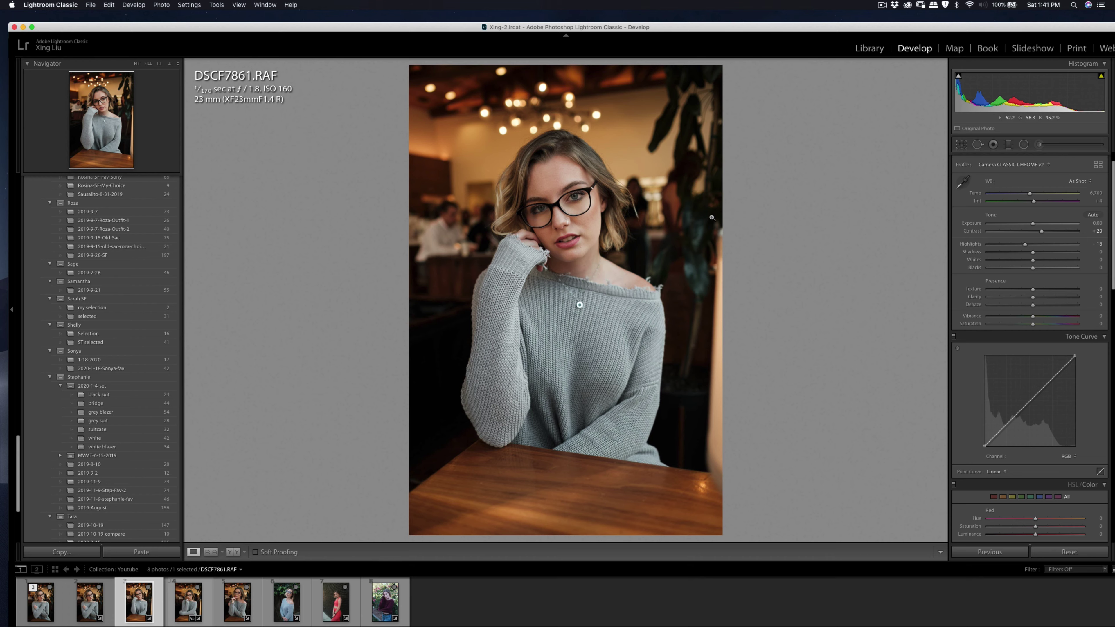
# Straighten the photo to an angle of -0.54 and apply the crop
pyautogui.click(961, 144)
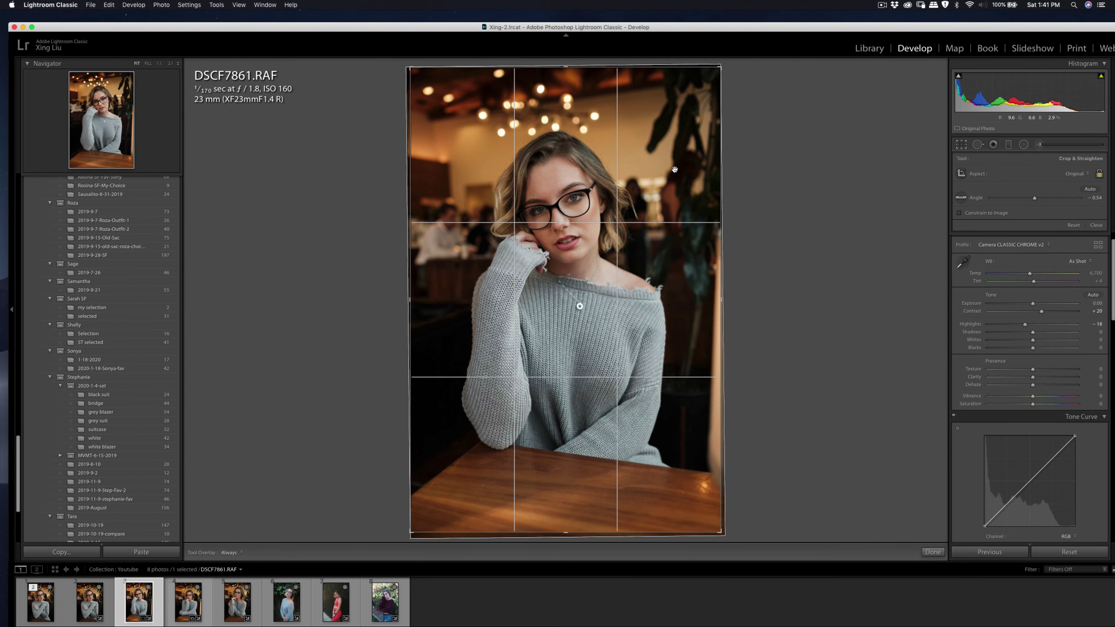
pyautogui.press('Return')
pyautogui.scroll(-8, 1039, 339)
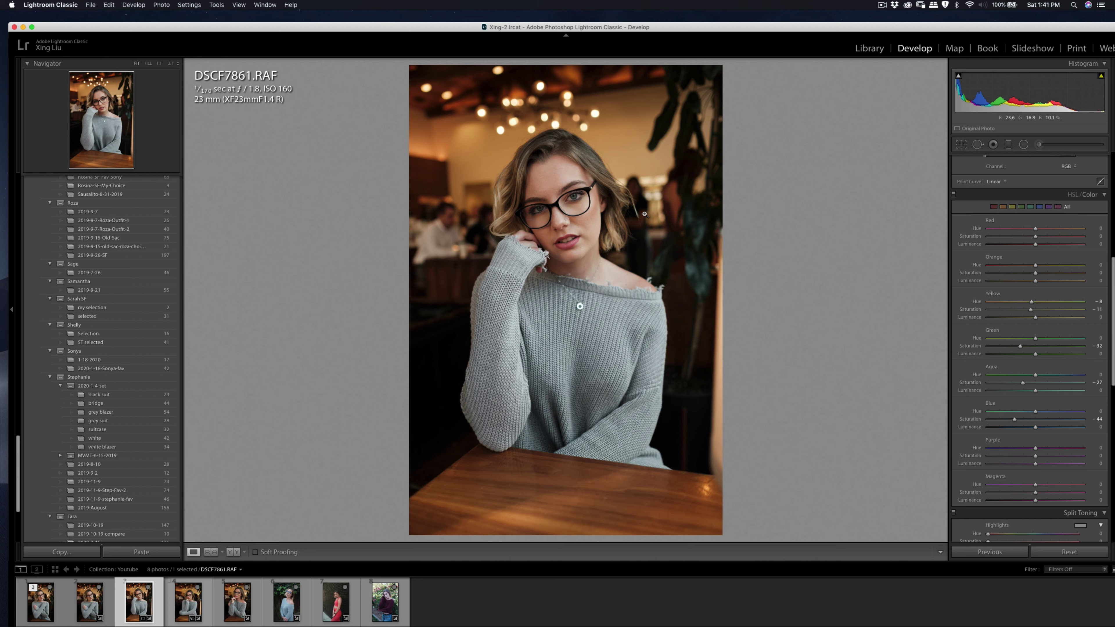
# Brighten the shadowed neck below the chin with a size 10 Shadows adjustment brush at amount 20
pyautogui.press('super+2')
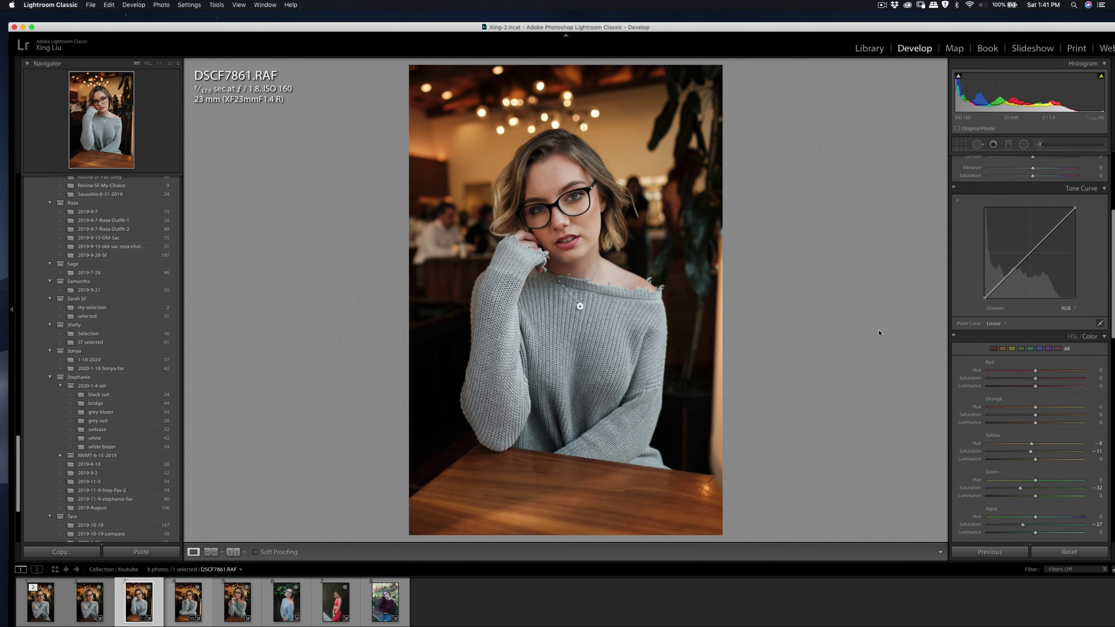
pyautogui.click(1038, 144)
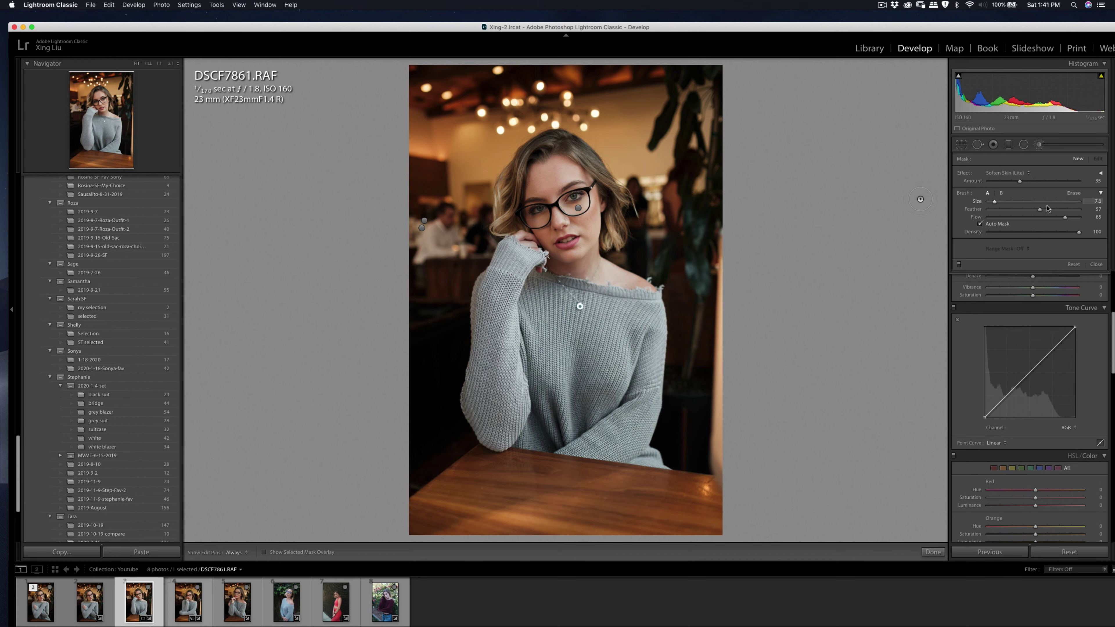
pyautogui.click(1017, 173)
pyautogui.click(1005, 69)
pyautogui.press('h')
pyautogui.moveTo(567, 261); pyautogui.dragTo(570, 261)
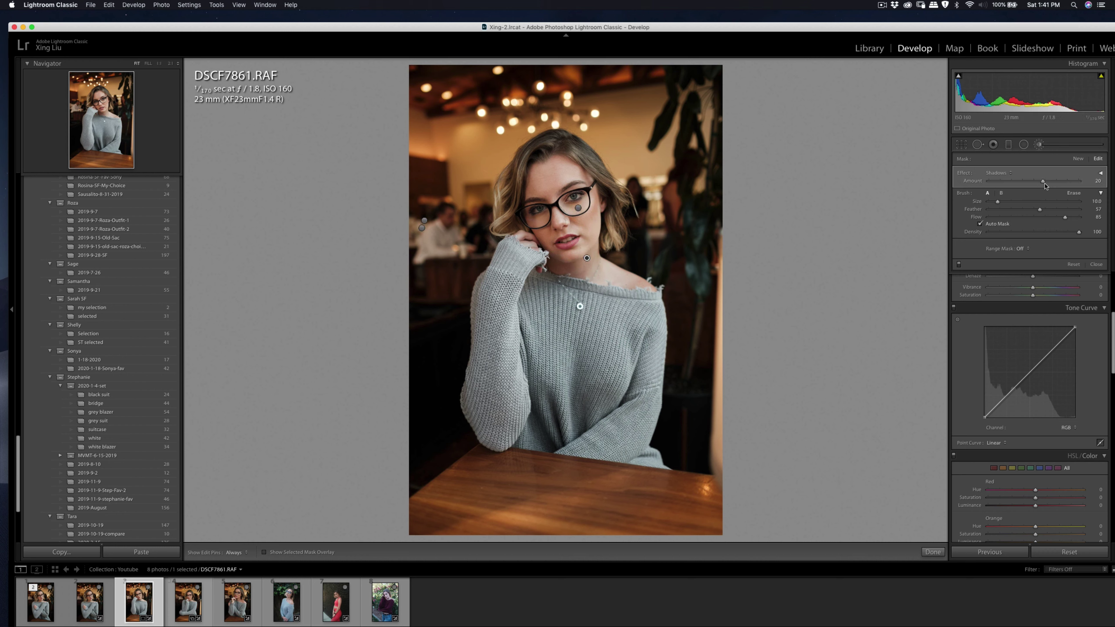
pyautogui.moveTo(1043, 184); pyautogui.dragTo(1042, 169)
pyautogui.click(1039, 145)
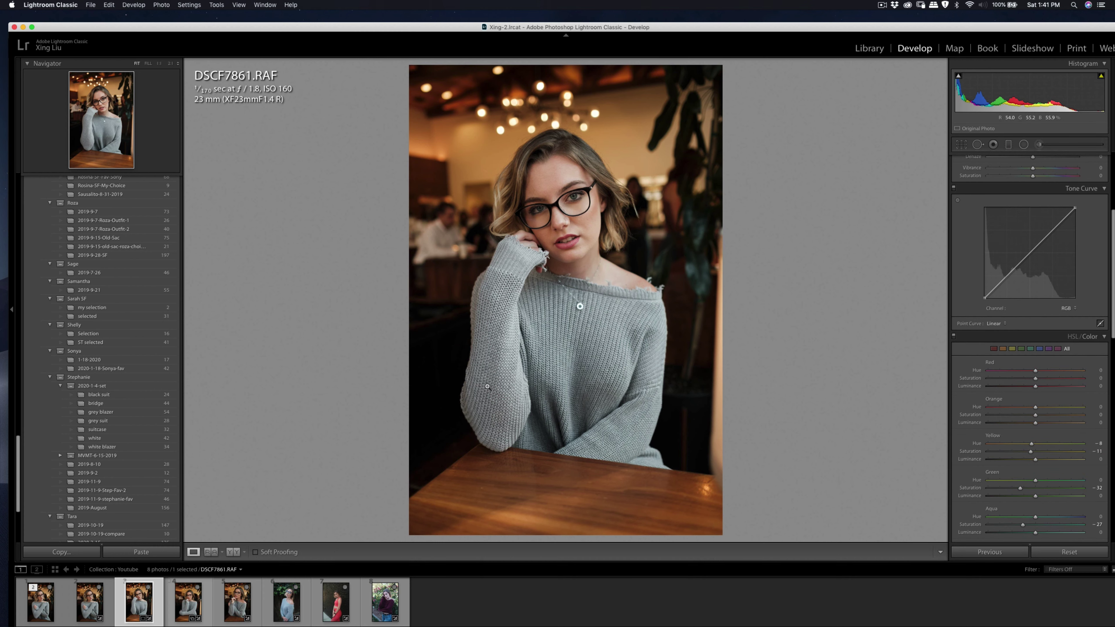
# Send DSCF7861.RAF to Imagenomic Portraiture 3 for skin smoothing
pyautogui.rightClick(488, 440)
pyautogui.moveTo(547, 439)
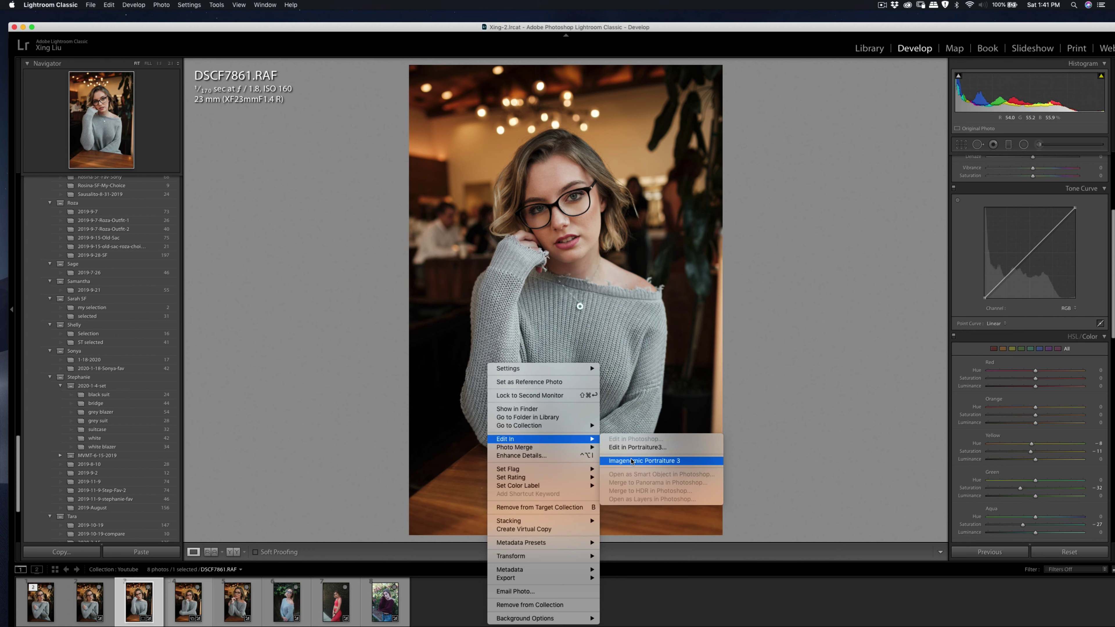
pyautogui.click(641, 461)
pyautogui.click(753, 292)
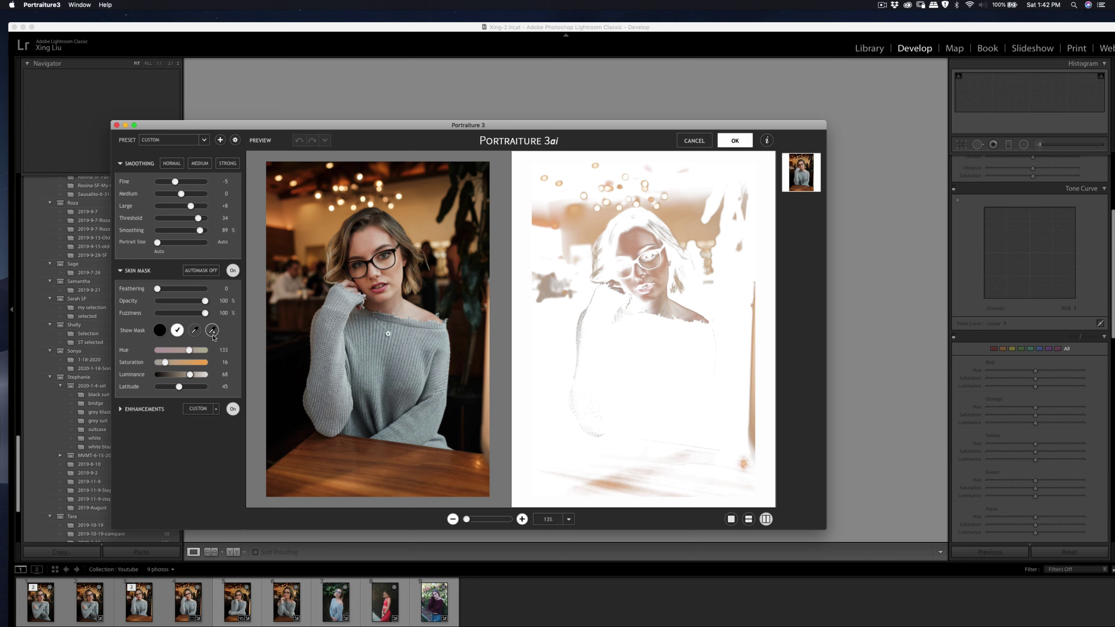
# Sample the forehead skin tone for the Portraiture skin mask and apply the smoothing to the photo
pyautogui.click(212, 331)
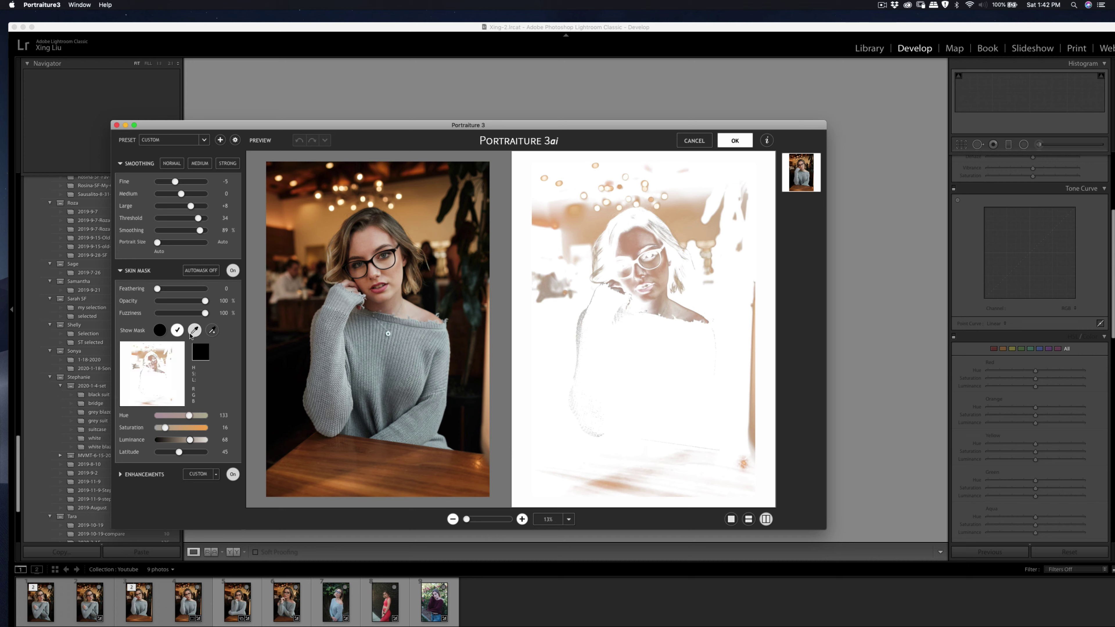
pyautogui.click(369, 242)
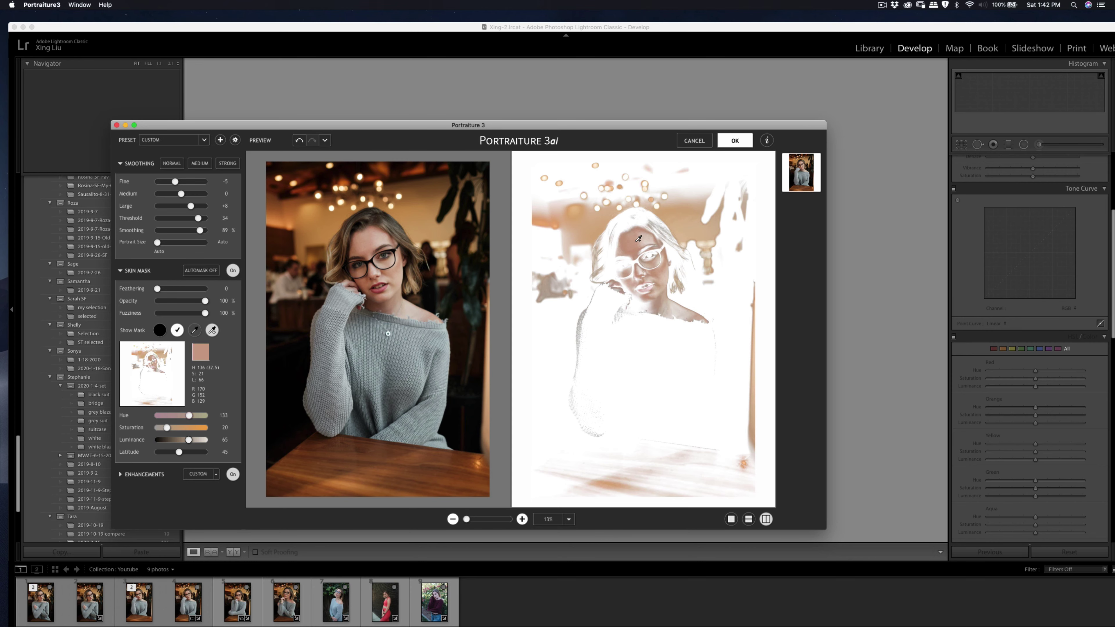
pyautogui.click(735, 141)
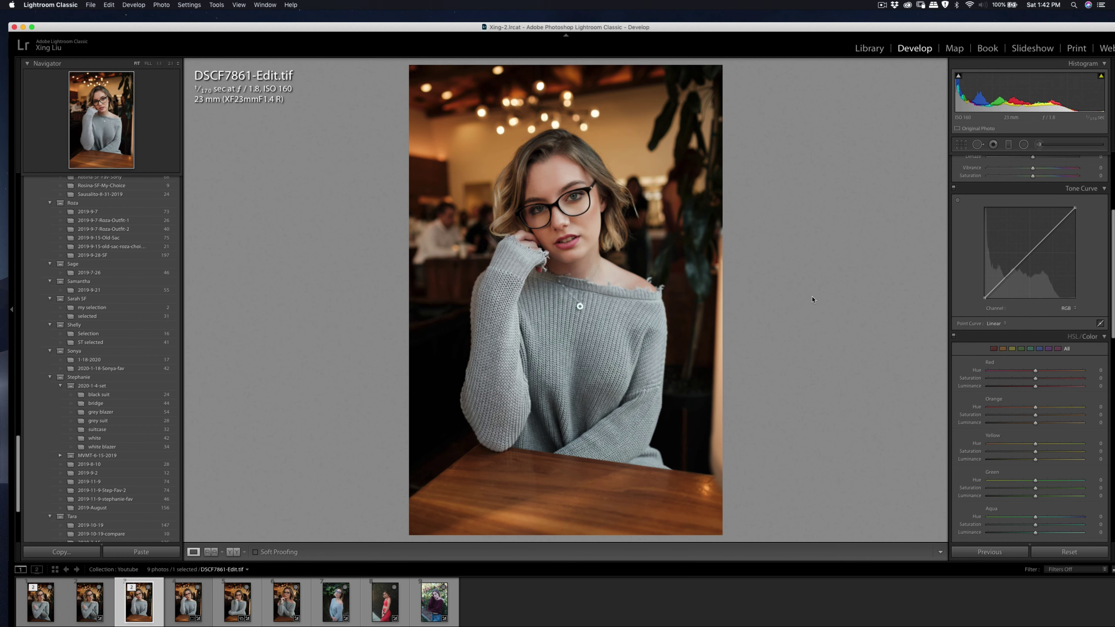
# Export the smoothed portrait DSCF7861-Edit.tif
pyautogui.press('super+shift+e')
pyautogui.click(714, 339)
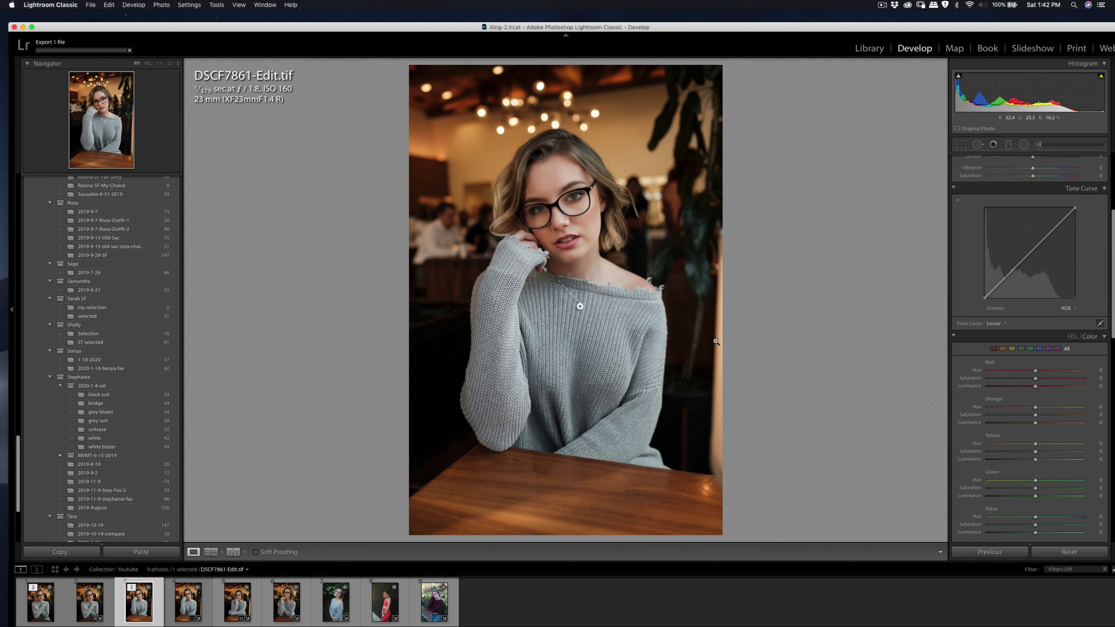
# Examine the face in DSCF7867-Edit.tif close up
pyautogui.click(231, 599)
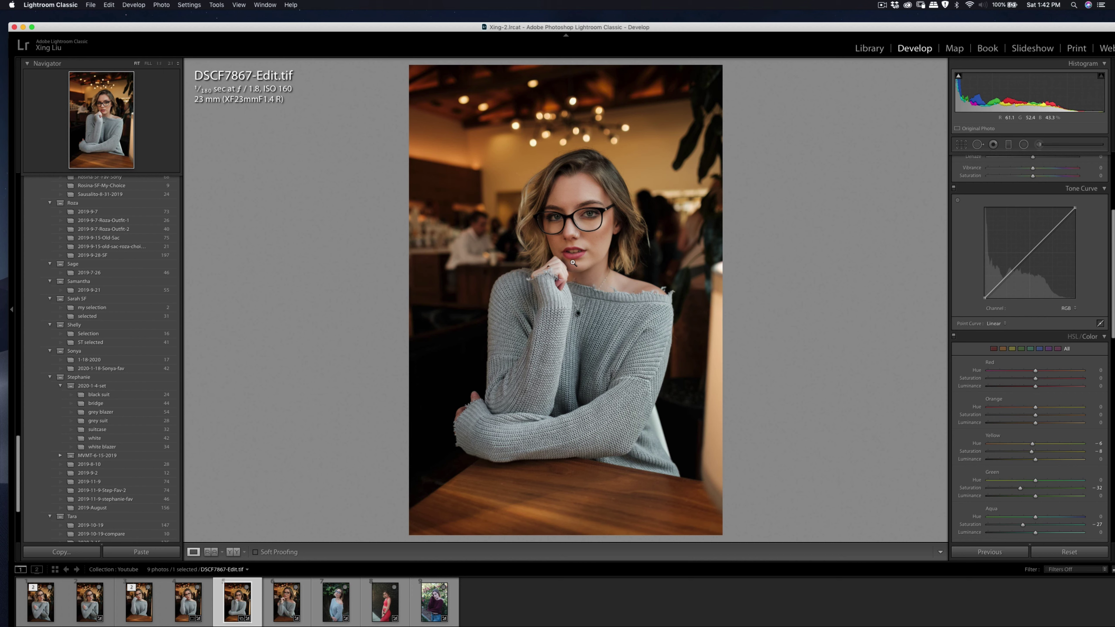
pyautogui.click(593, 243)
pyautogui.click(592, 238)
# Open DSCF7882.RAF and heal the blemishes on the chin below the lips with a short size 15 stroke
pyautogui.click(288, 603)
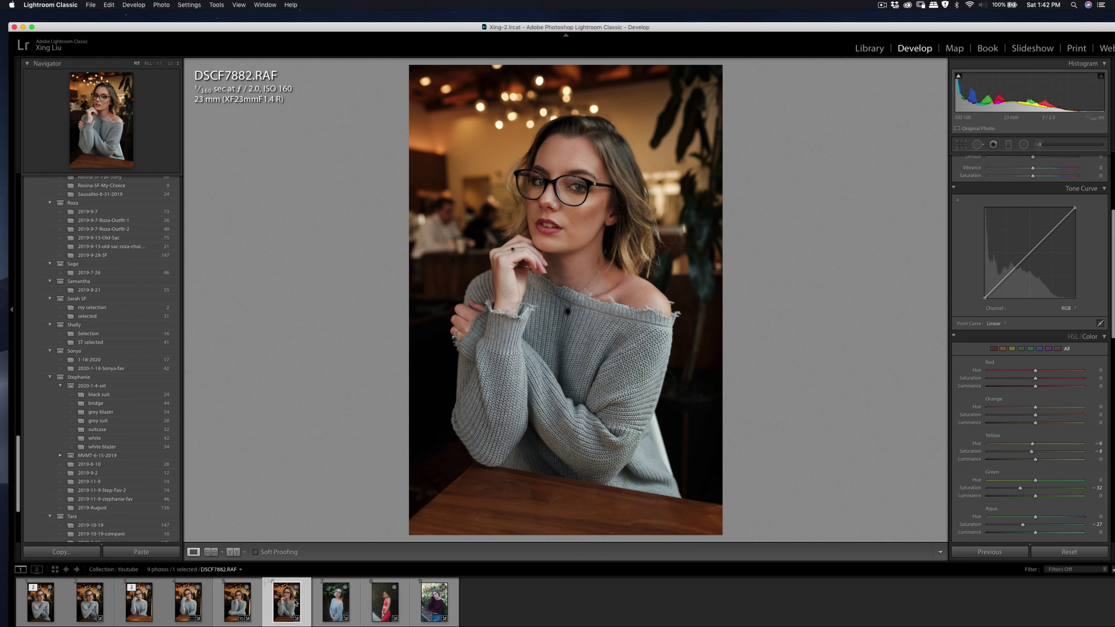
pyautogui.click(573, 191)
pyautogui.click(585, 194)
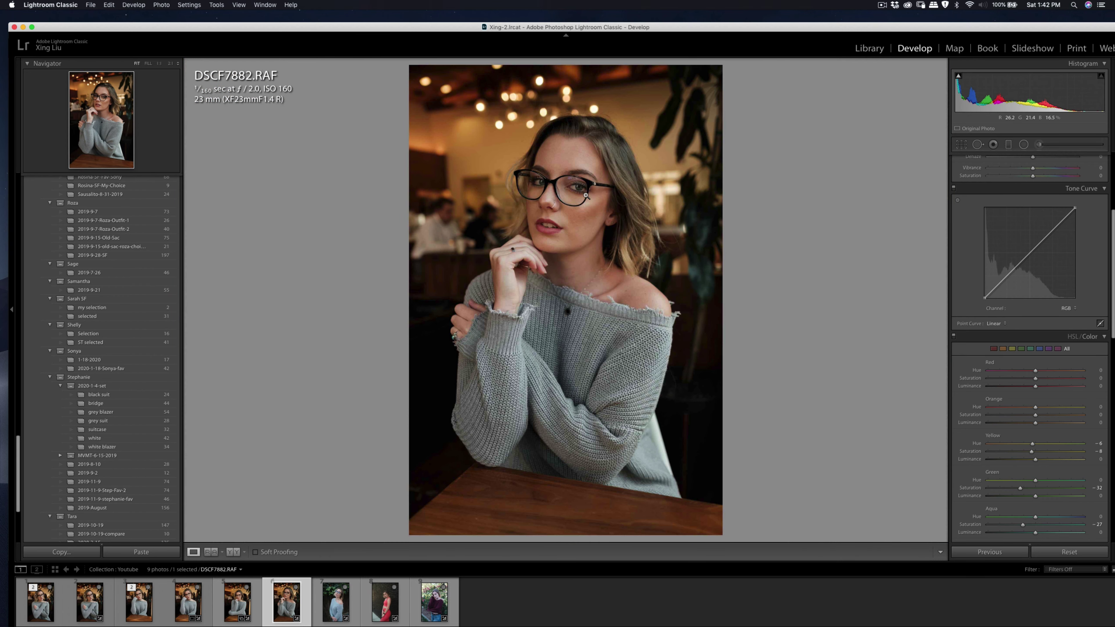
pyautogui.click(582, 216)
pyautogui.moveTo(535, 232); pyautogui.dragTo(621, 199)
pyautogui.press('q')
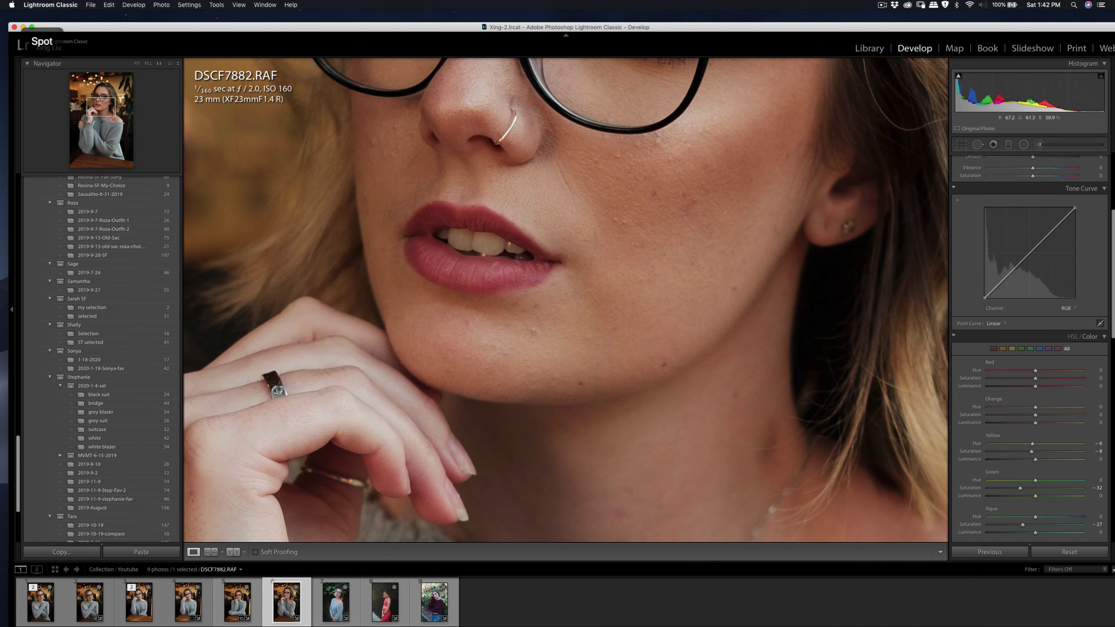
pyautogui.click(535, 333)
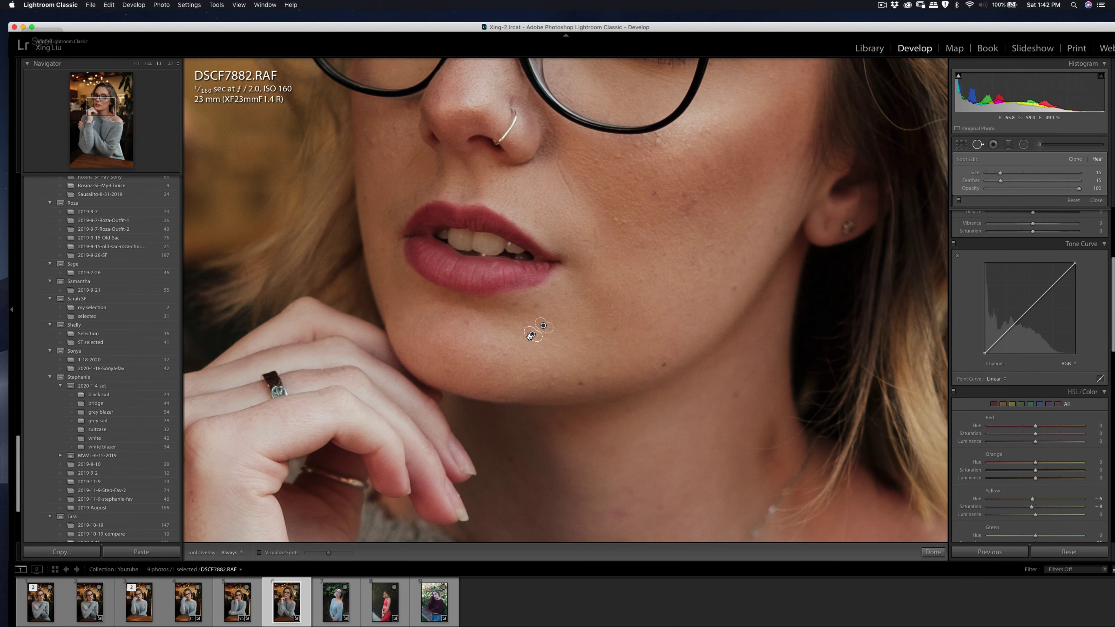
pyautogui.press('q')
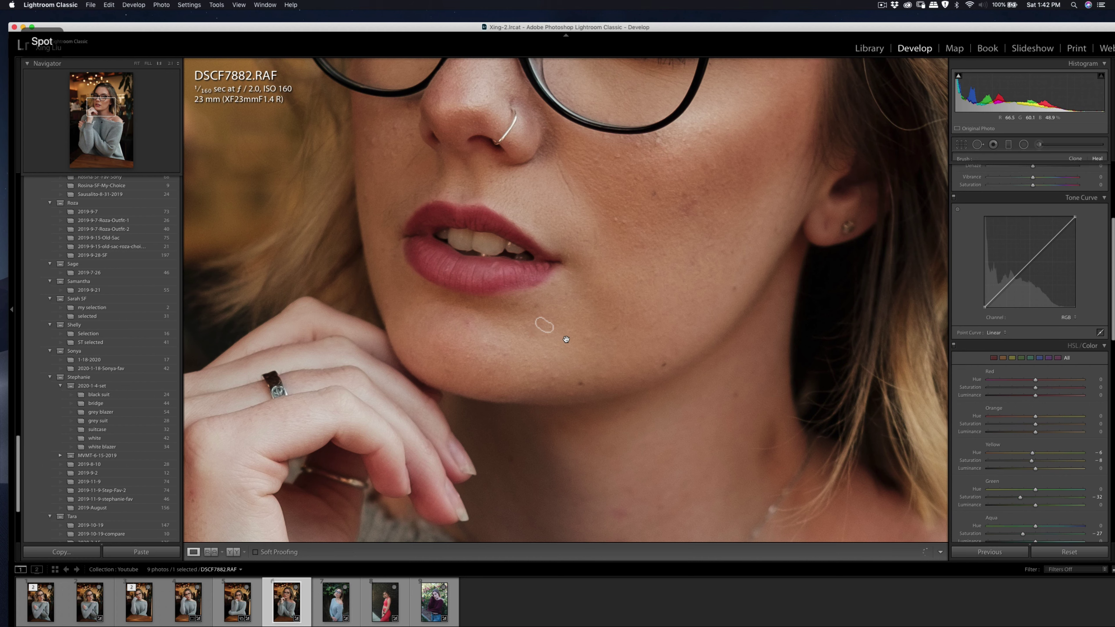
# Heal the blemish on the cheek and a small spot on the front of the chin using a size 13 brush
pyautogui.press('q')
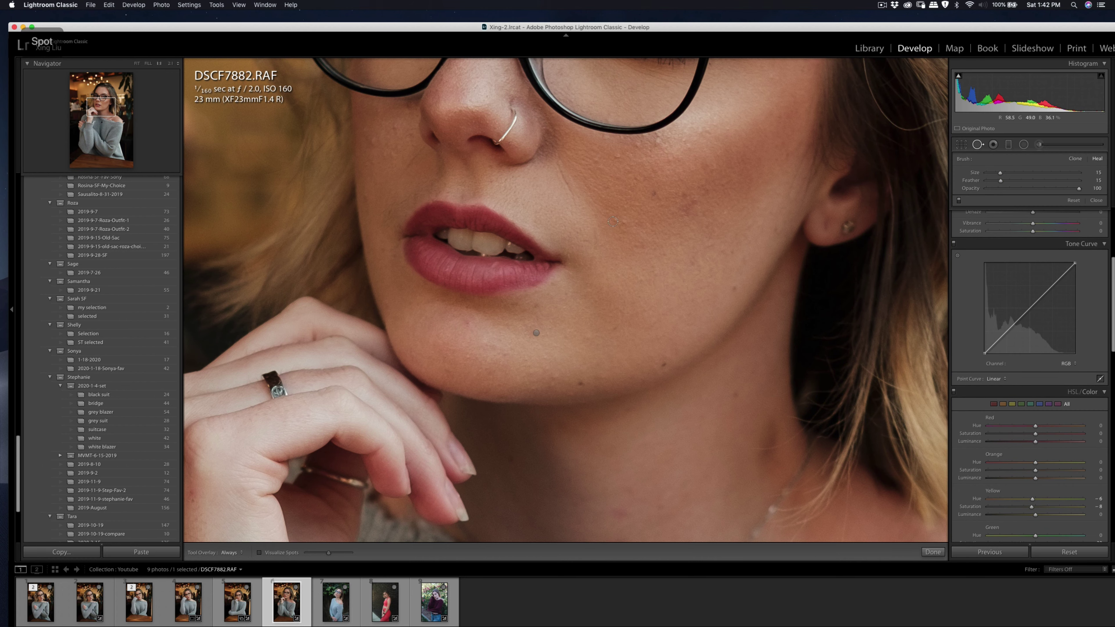
pyautogui.click(615, 220)
pyautogui.press('q')
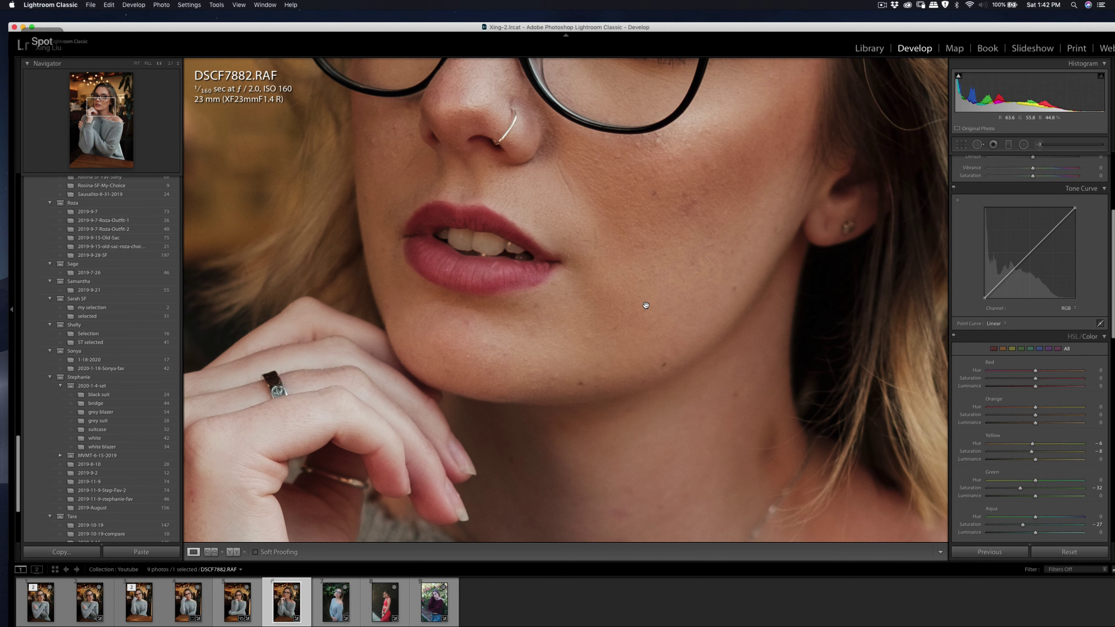
pyautogui.press('q')
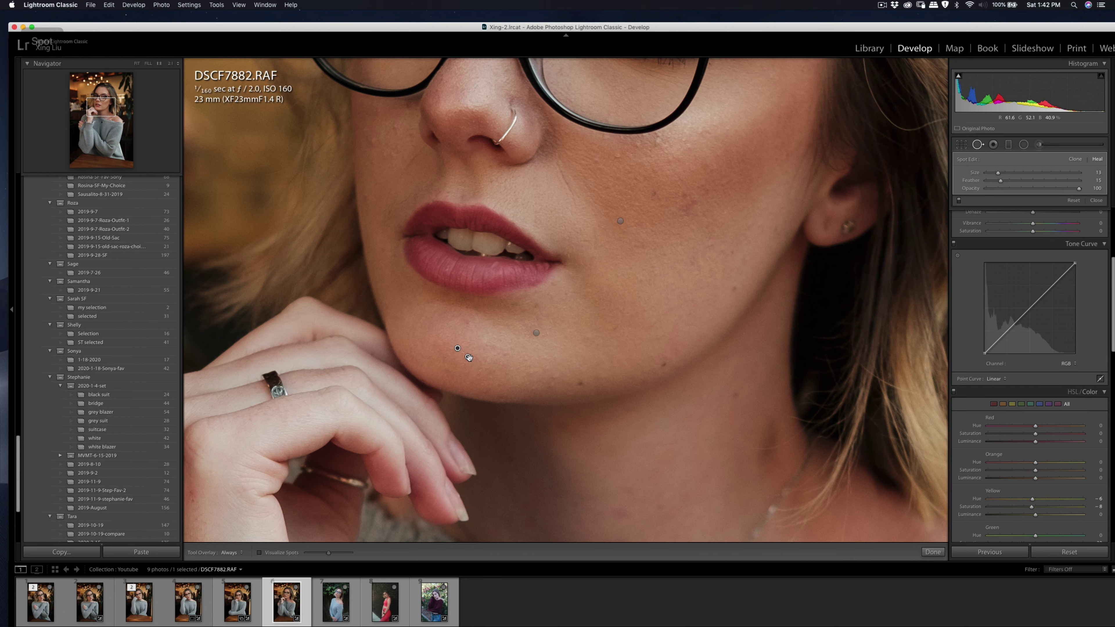
pyautogui.press('q')
# Paint Soften Skin (Lite) over the skin under the eye, cheek and nose with a size 10 adjustment brush
pyautogui.scroll(5, 614, 395)
pyautogui.scroll(5, 629, 412)
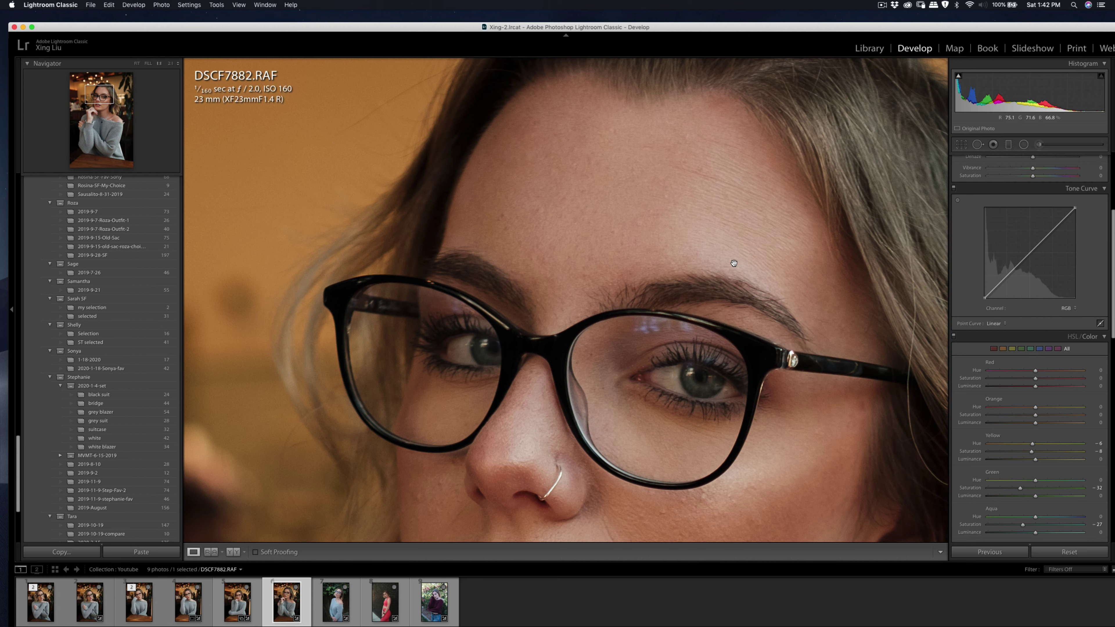
pyautogui.moveTo(734, 263); pyautogui.dragTo(667, 155)
pyautogui.press('k')
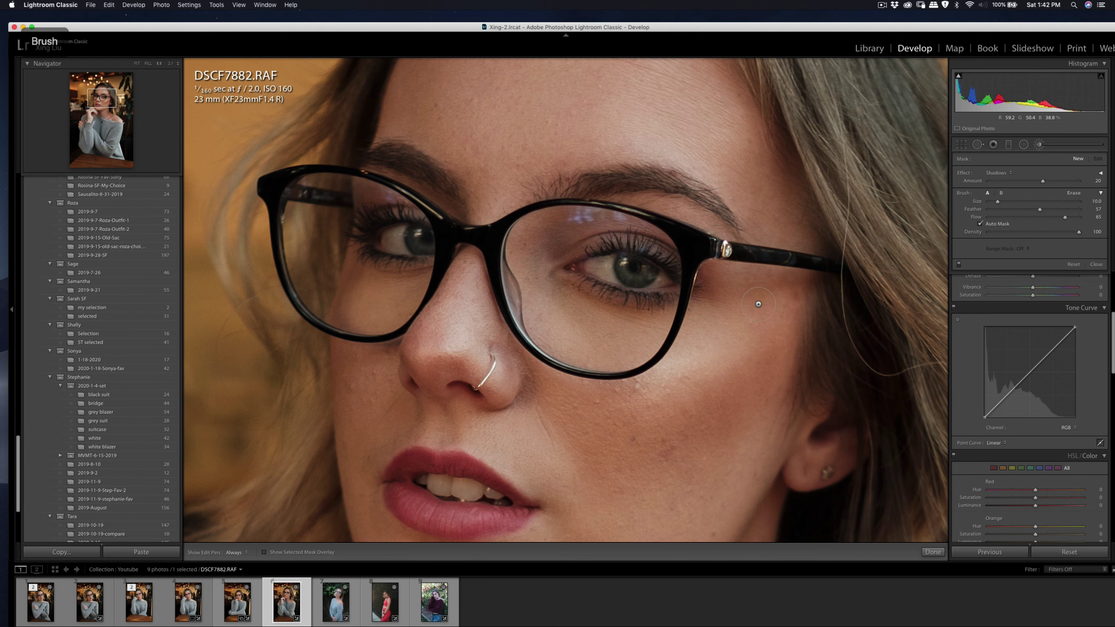
pyautogui.click(1002, 173)
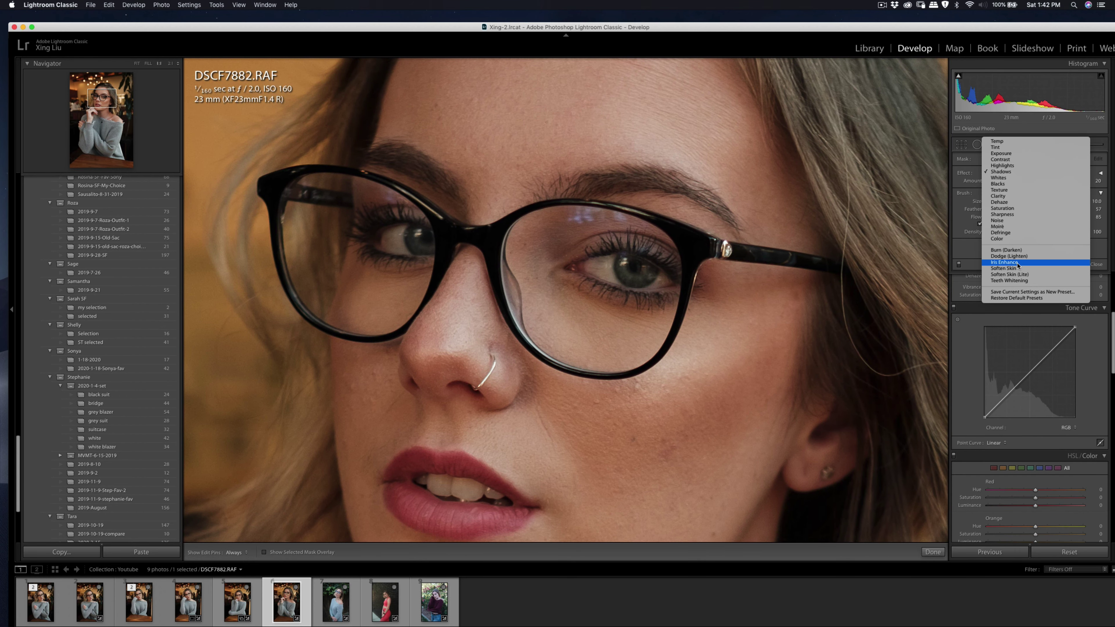
pyautogui.click(1018, 274)
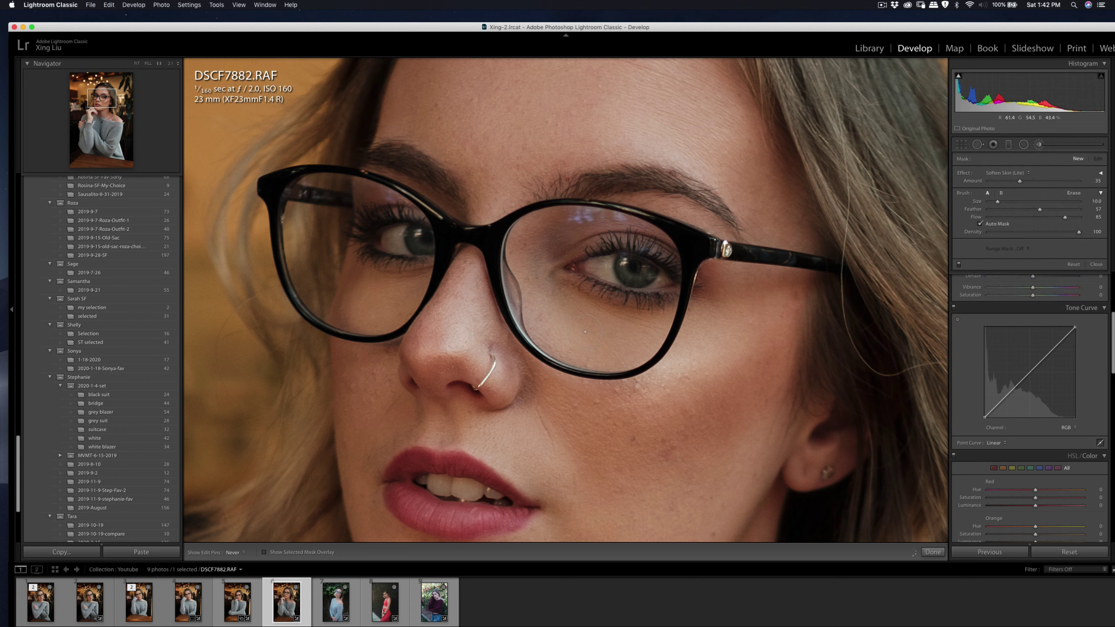
pyautogui.moveTo(585, 332); pyautogui.dragTo(504, 304)
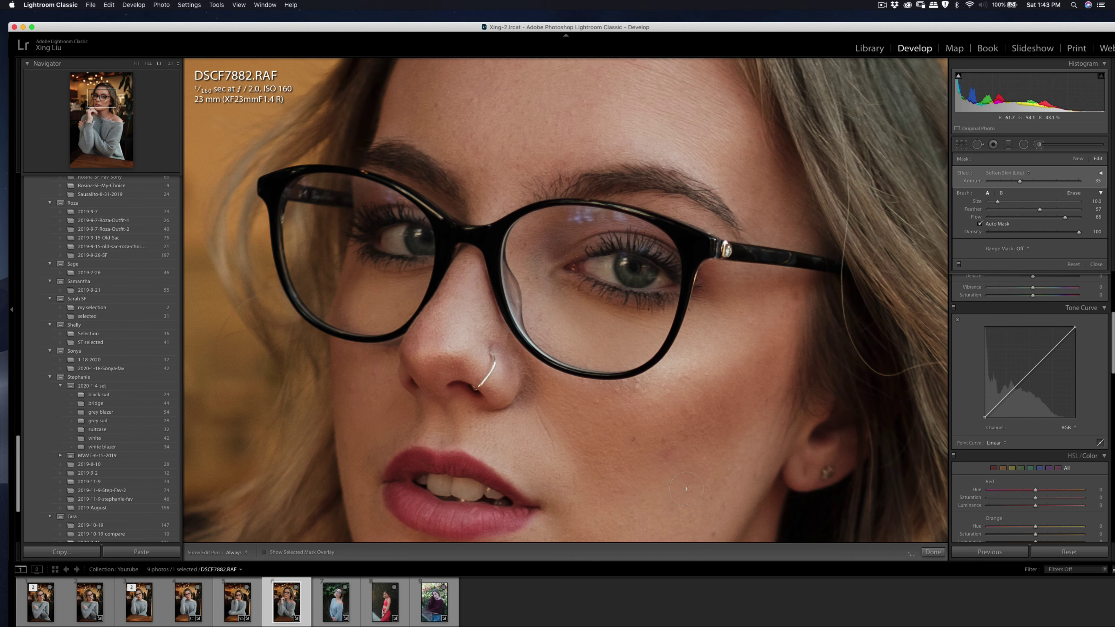
pyautogui.press('k')
pyautogui.click(702, 461)
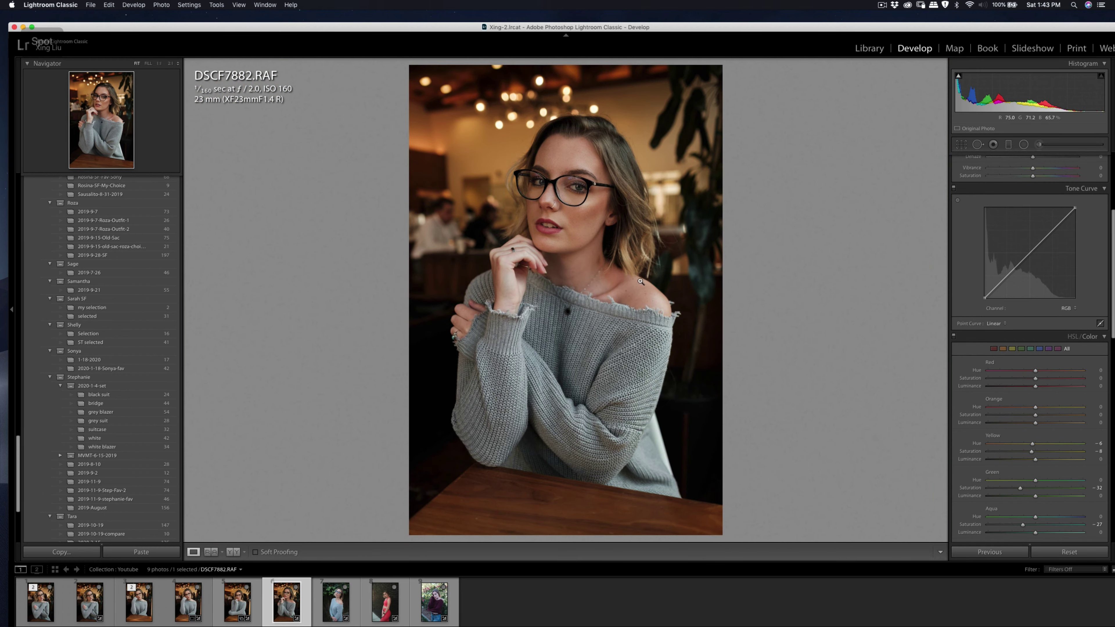
pyautogui.click(589, 228)
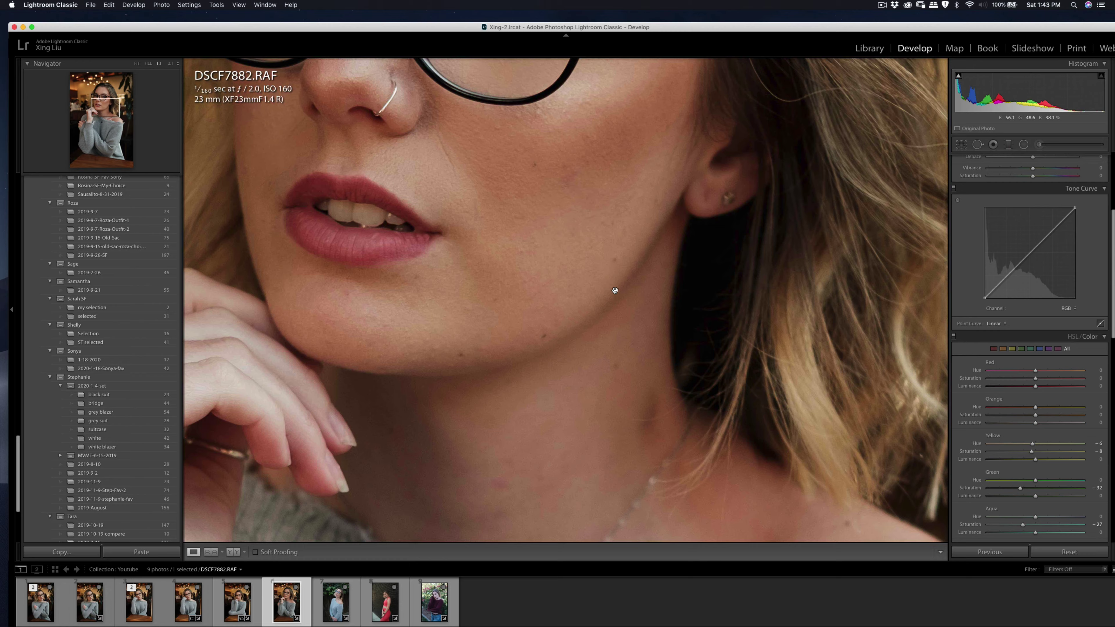
# Heal the small blemishes on the cheek between the nose and the ear with a size 13 healing brush
pyautogui.moveTo(602, 229); pyautogui.dragTo(652, 390)
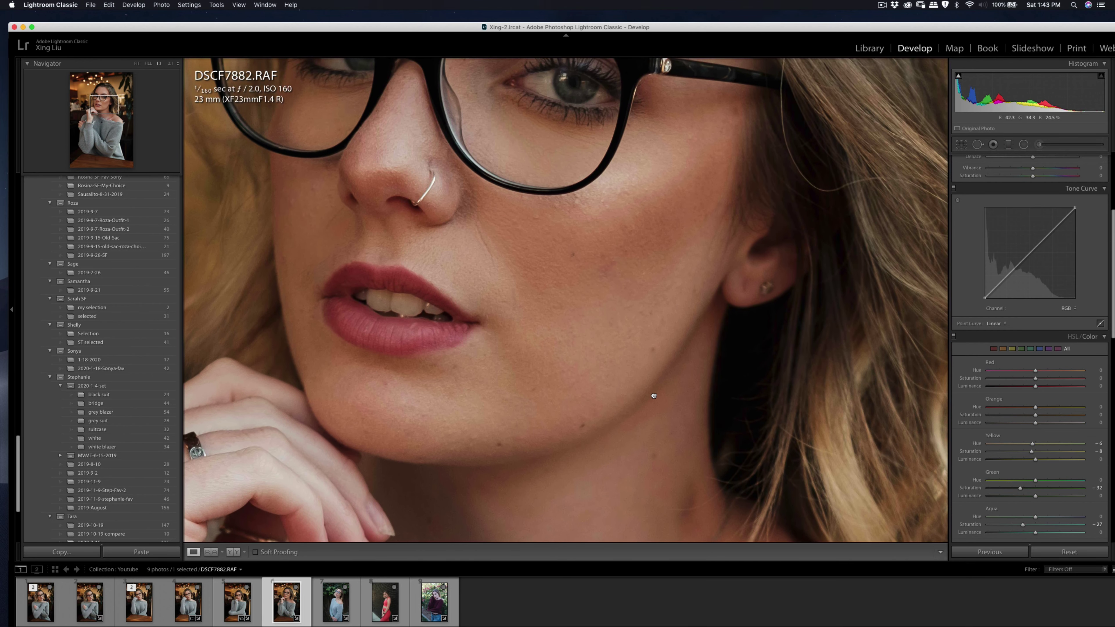
pyautogui.press('q')
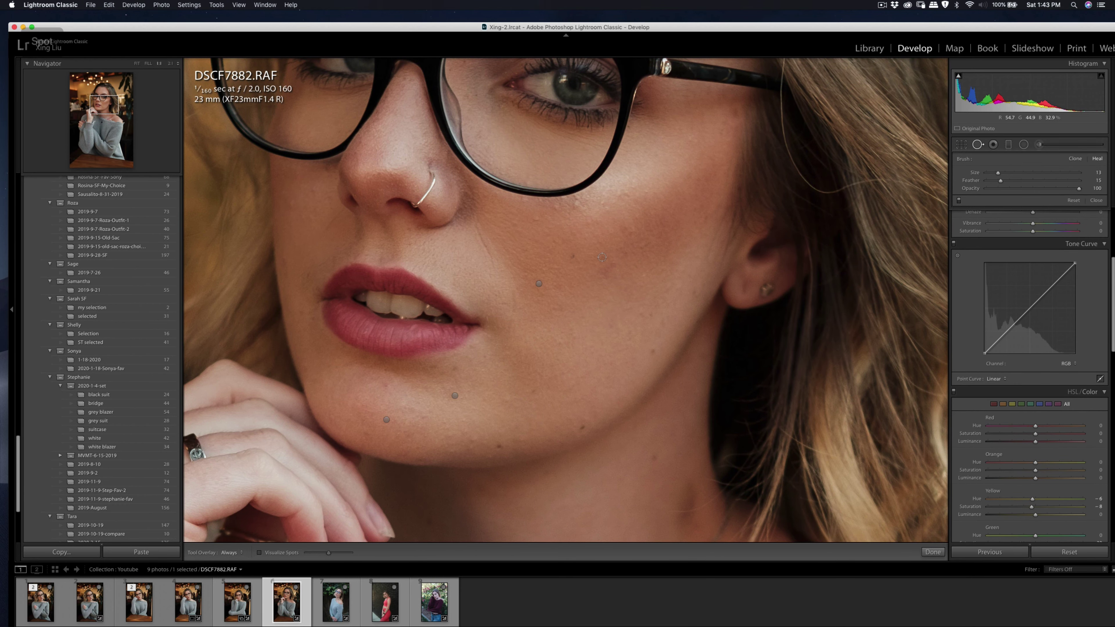
pyautogui.moveTo(600, 256); pyautogui.dragTo(605, 262)
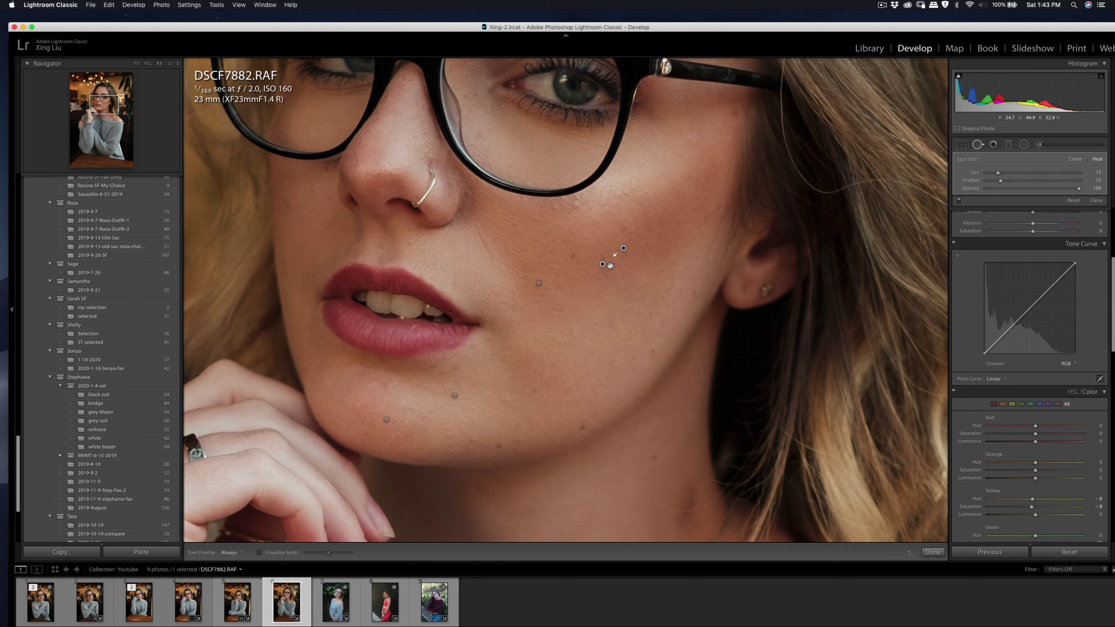
pyautogui.press('q')
pyautogui.press('q')
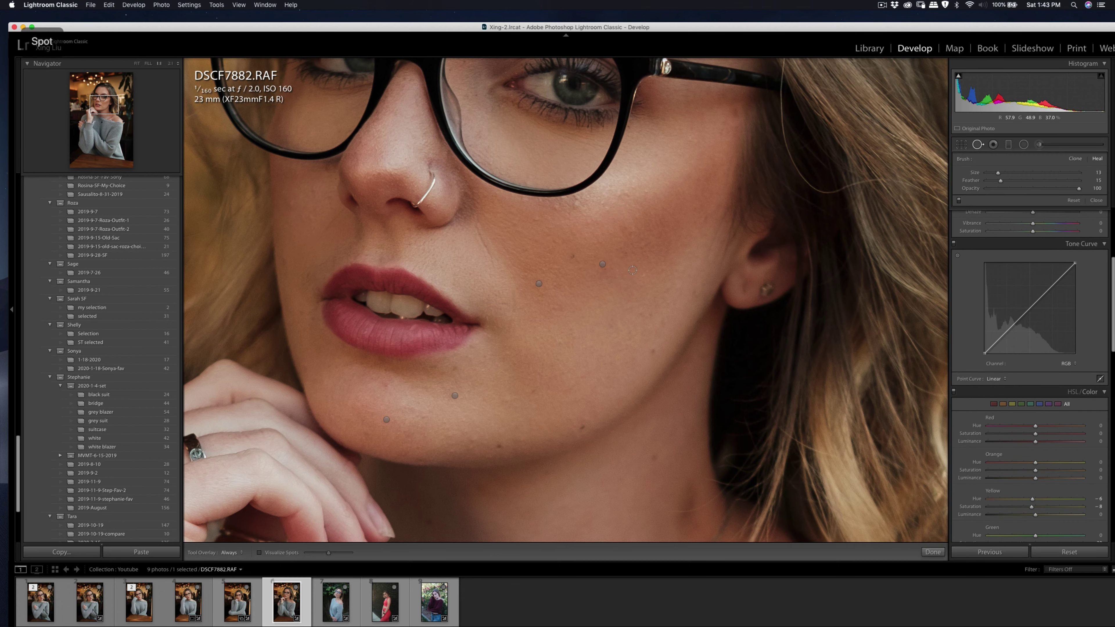
pyautogui.press('q')
pyautogui.click(633, 269)
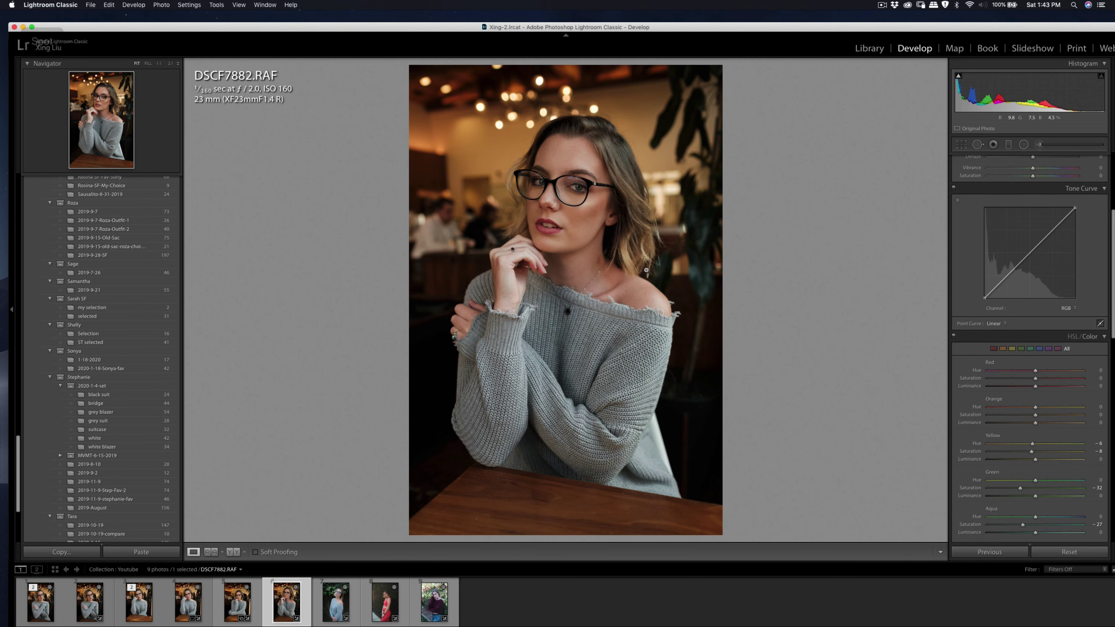
# Heal the marks on the side of the neck near the hair, sampling from clean neck skin
pyautogui.click(591, 257)
pyautogui.press('q')
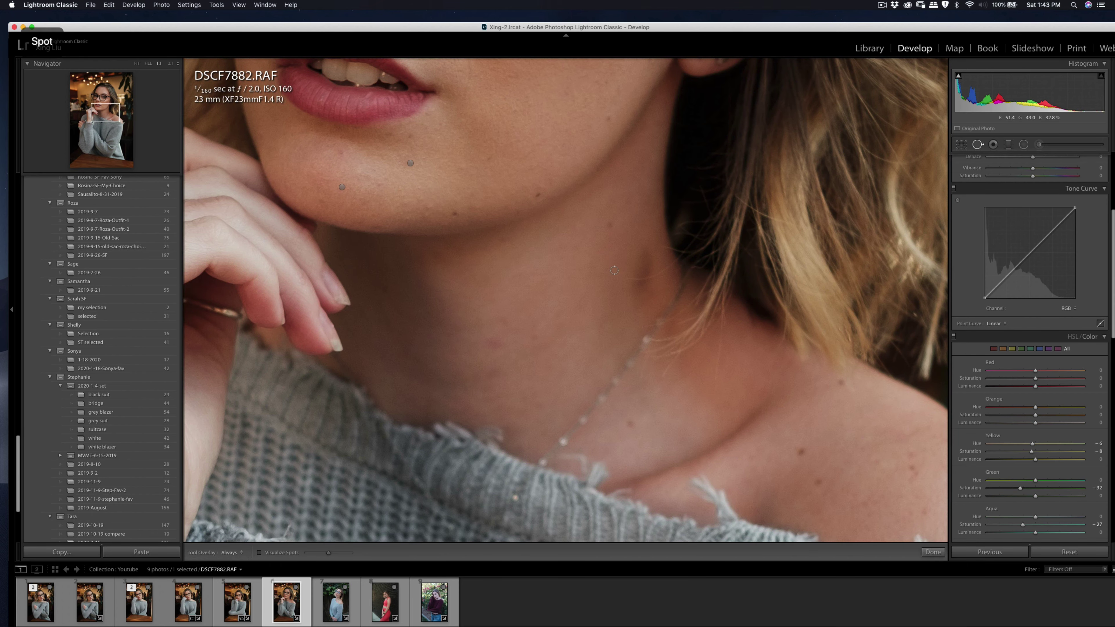
pyautogui.moveTo(635, 284)
pyautogui.mouseDown()
pyautogui.moveTo(640, 254)
pyautogui.moveTo(650, 286)
pyautogui.moveTo(641, 293)
pyautogui.moveTo(642, 270)
pyautogui.moveTo(637, 297)
pyautogui.mouseUp()
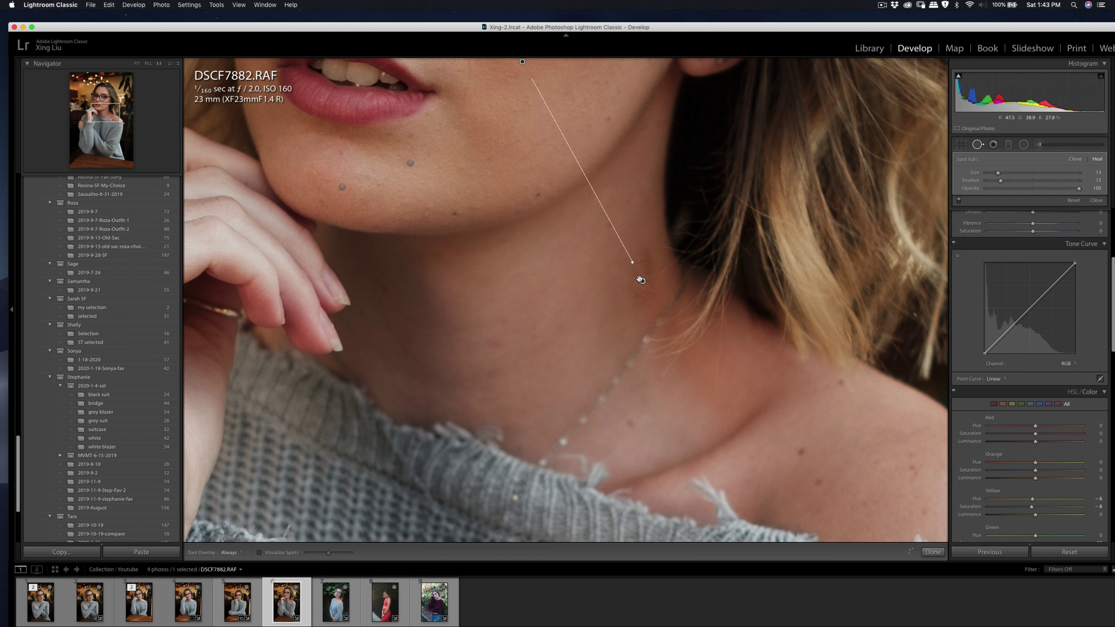
pyautogui.moveTo(529, 85); pyautogui.dragTo(622, 298)
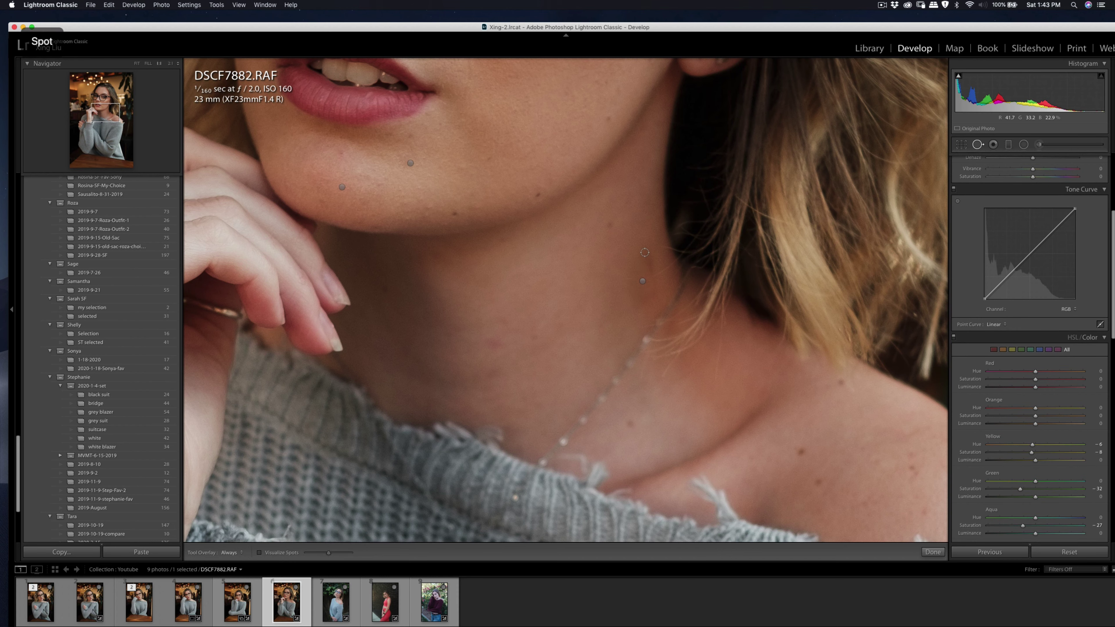
pyautogui.moveTo(643, 251)
pyautogui.mouseDown()
pyautogui.moveTo(653, 293)
pyautogui.moveTo(638, 302)
pyautogui.moveTo(630, 283)
pyautogui.moveTo(642, 250)
pyautogui.moveTo(646, 294)
pyautogui.moveTo(595, 267)
pyautogui.moveTo(619, 299)
pyautogui.mouseUp()
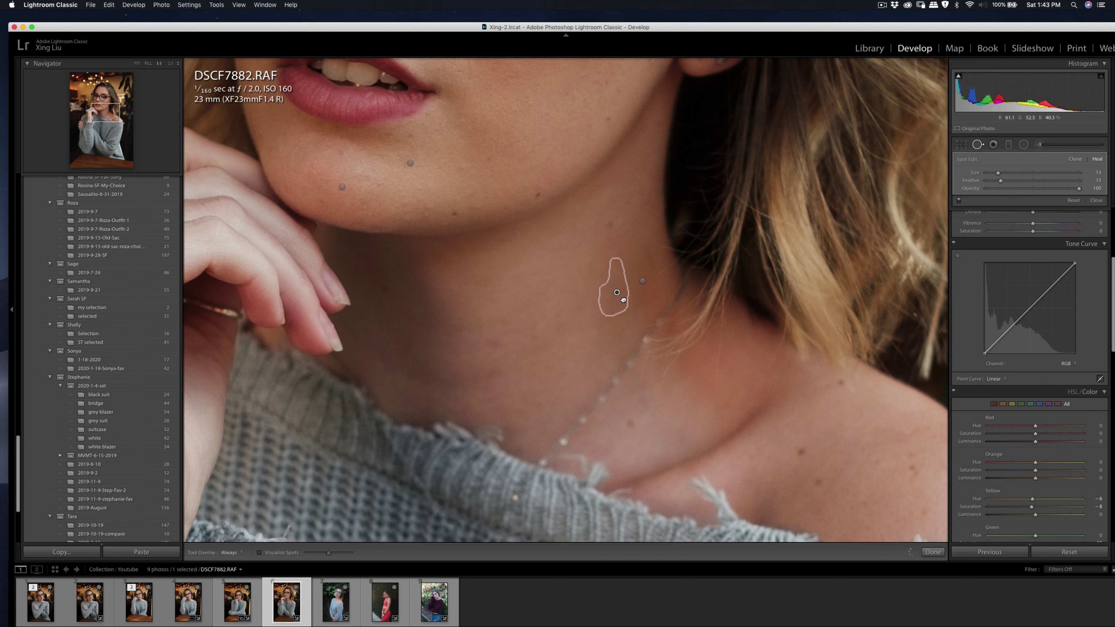
pyautogui.moveTo(623, 300); pyautogui.dragTo(625, 301)
# Heal the short vertical crease on the side of the neck and paint Soften Skin (Lite) over that area with a size 10 brush
pyautogui.press('k')
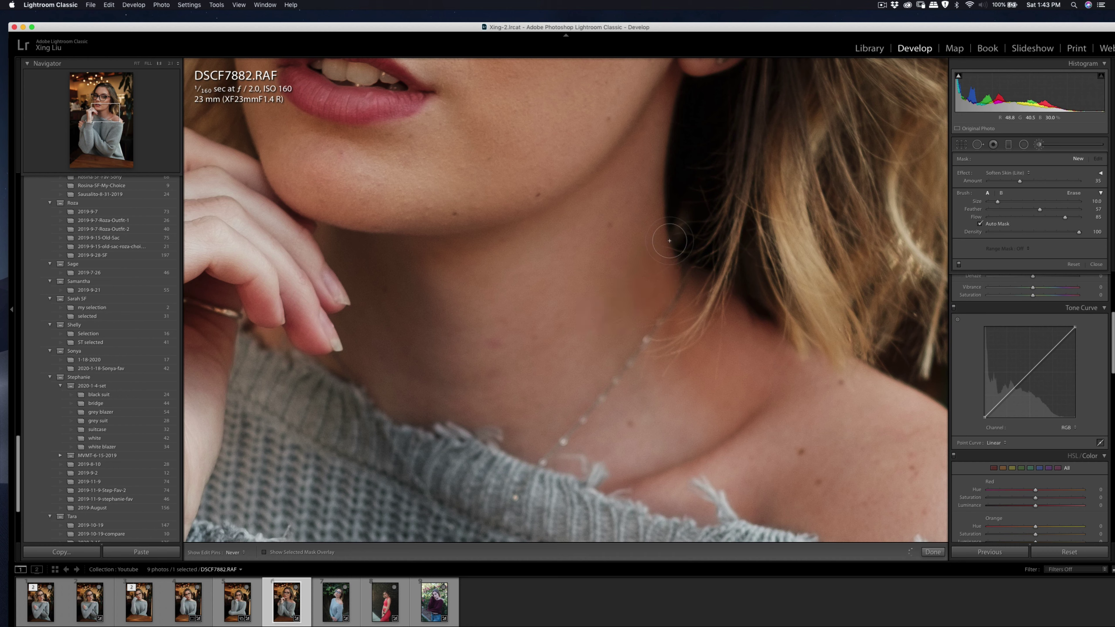
pyautogui.press('q')
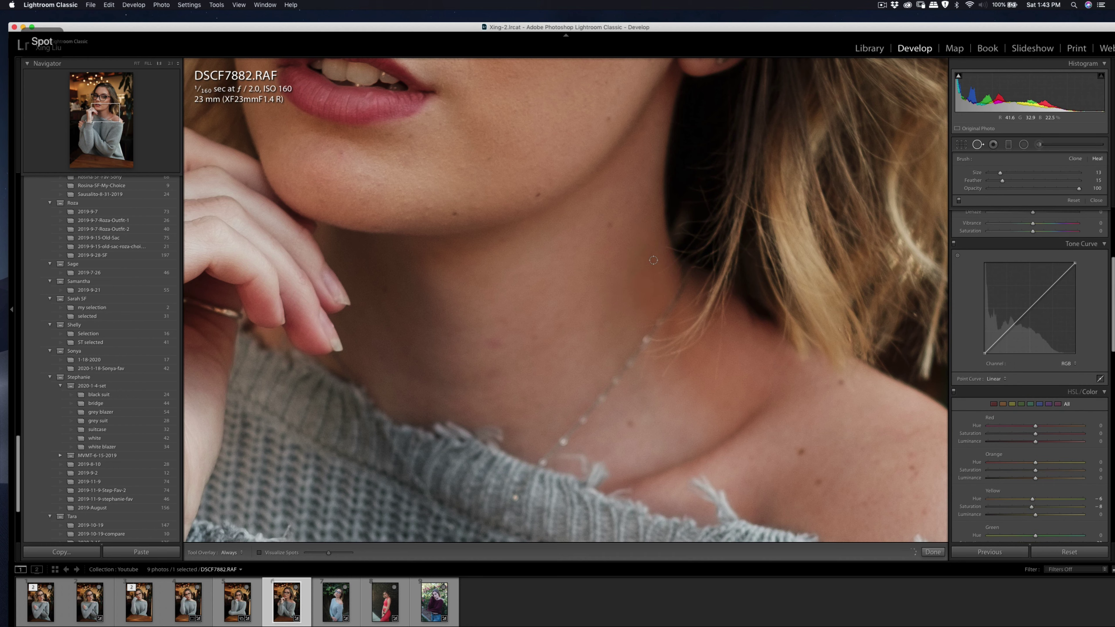
pyautogui.moveTo(653, 259); pyautogui.dragTo(653, 293)
pyautogui.moveTo(710, 372); pyautogui.dragTo(644, 280)
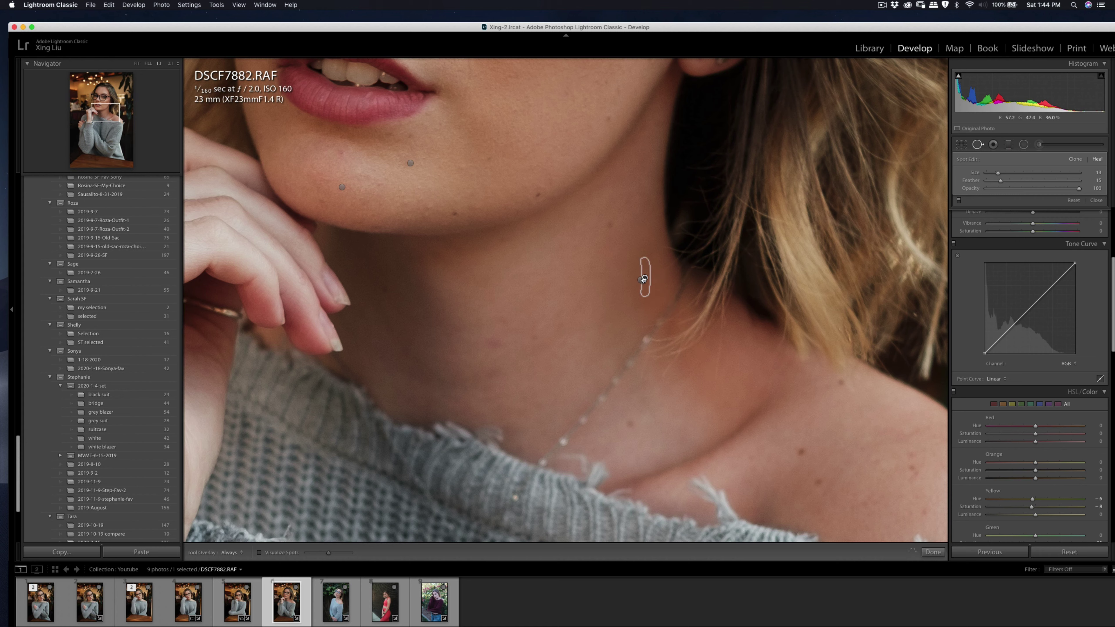
pyautogui.press('k')
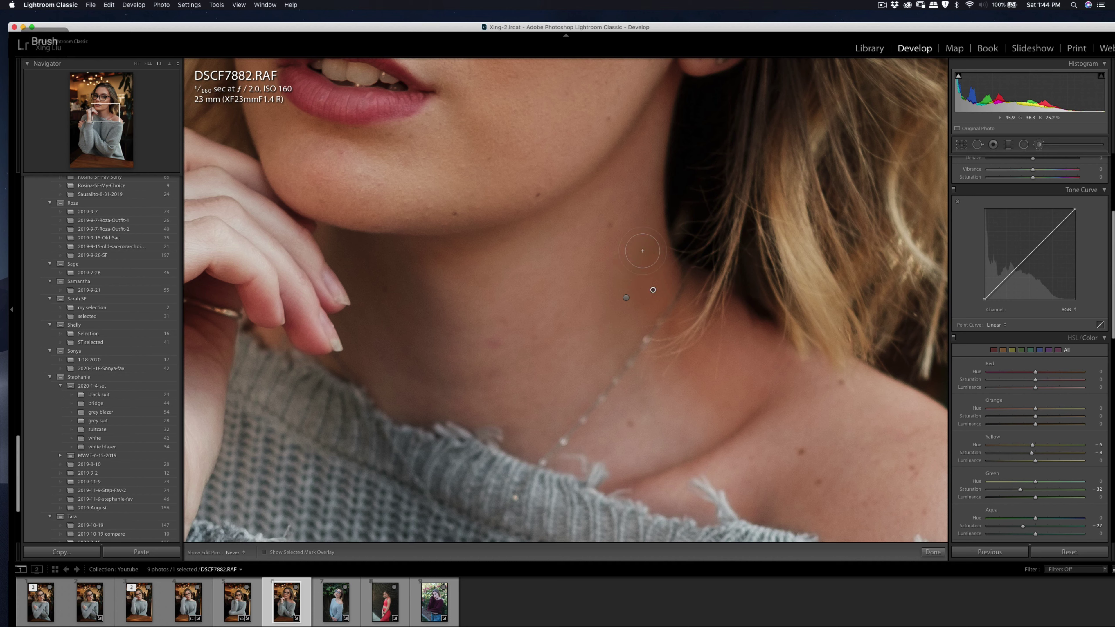
pyautogui.moveTo(652, 290); pyautogui.dragTo(616, 309)
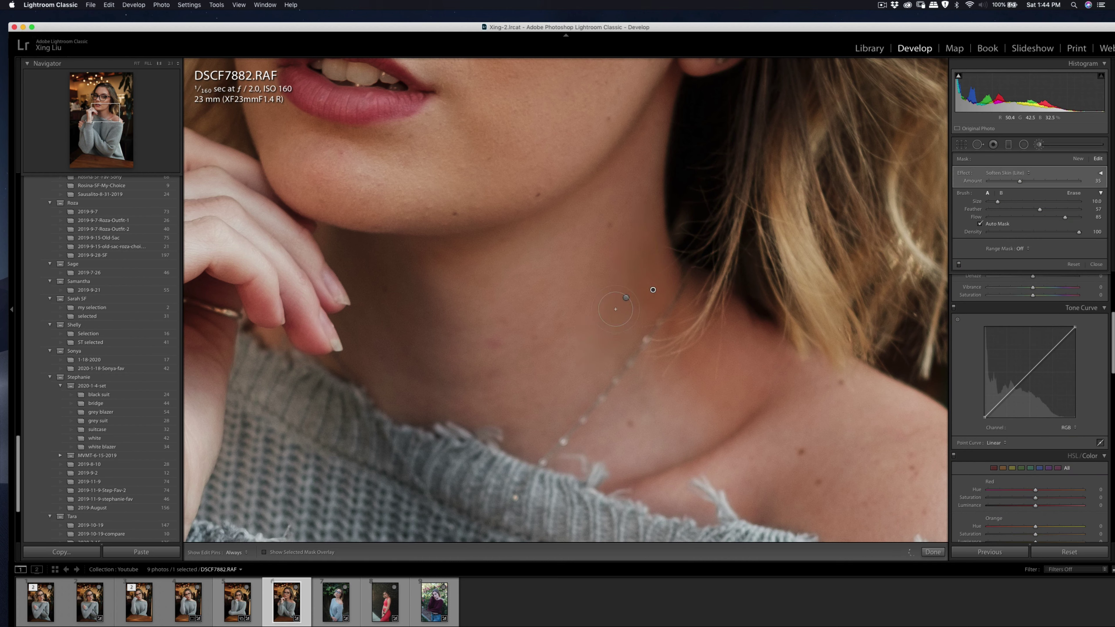
# Heal the small blemish on the front of the neck with a short stroke of the healing brush
pyautogui.press('q')
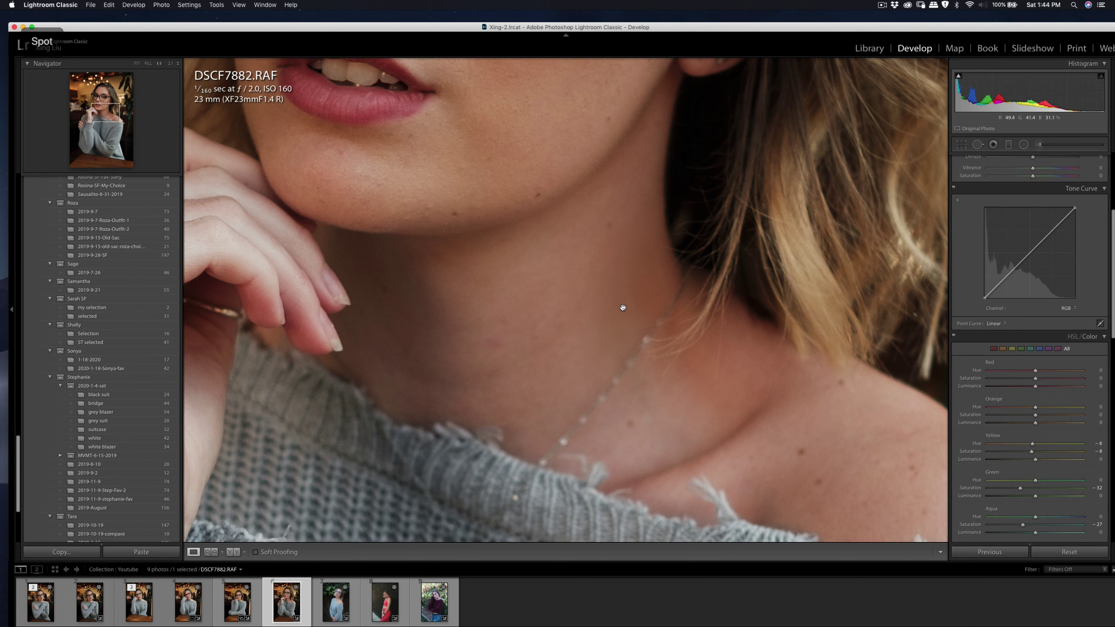
pyautogui.press('q')
pyautogui.click(624, 307)
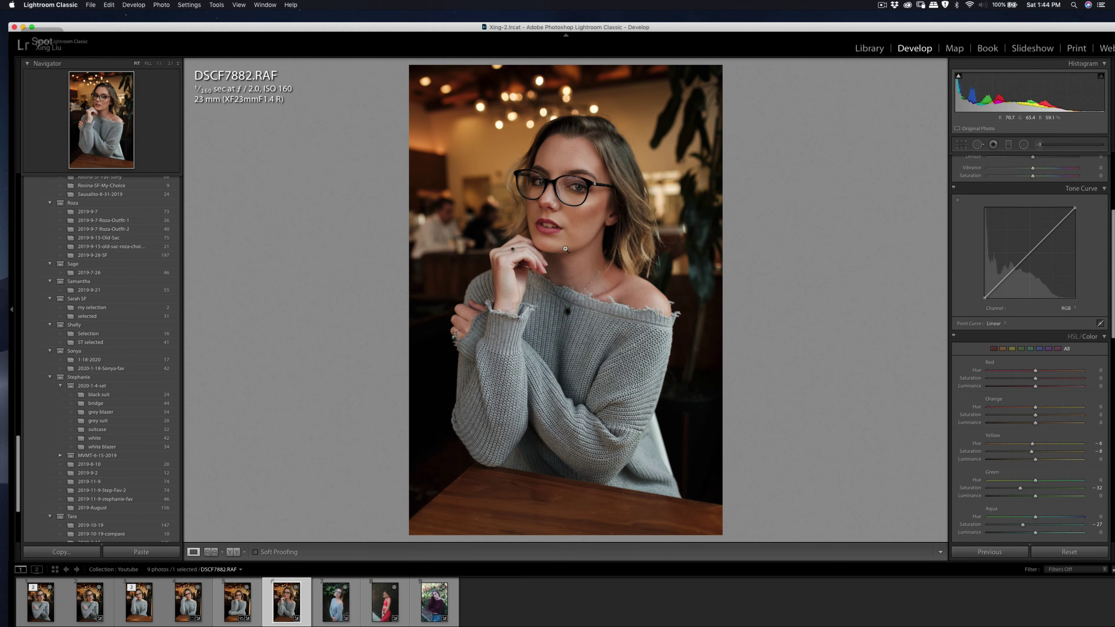
pyautogui.click(590, 284)
pyautogui.press('q')
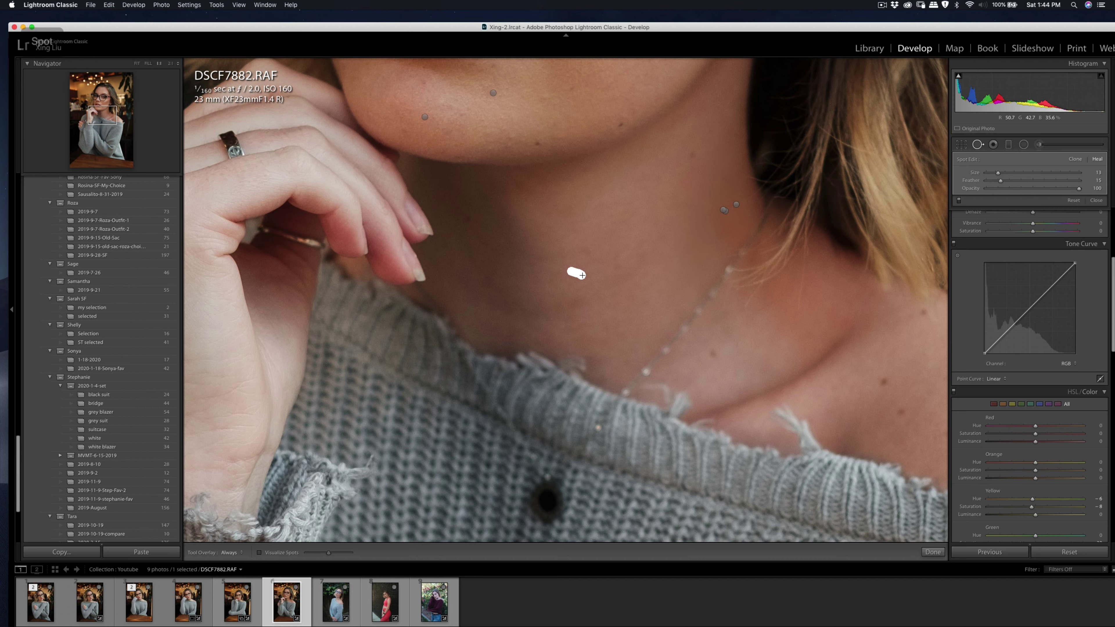
pyautogui.moveTo(582, 275); pyautogui.dragTo(583, 274)
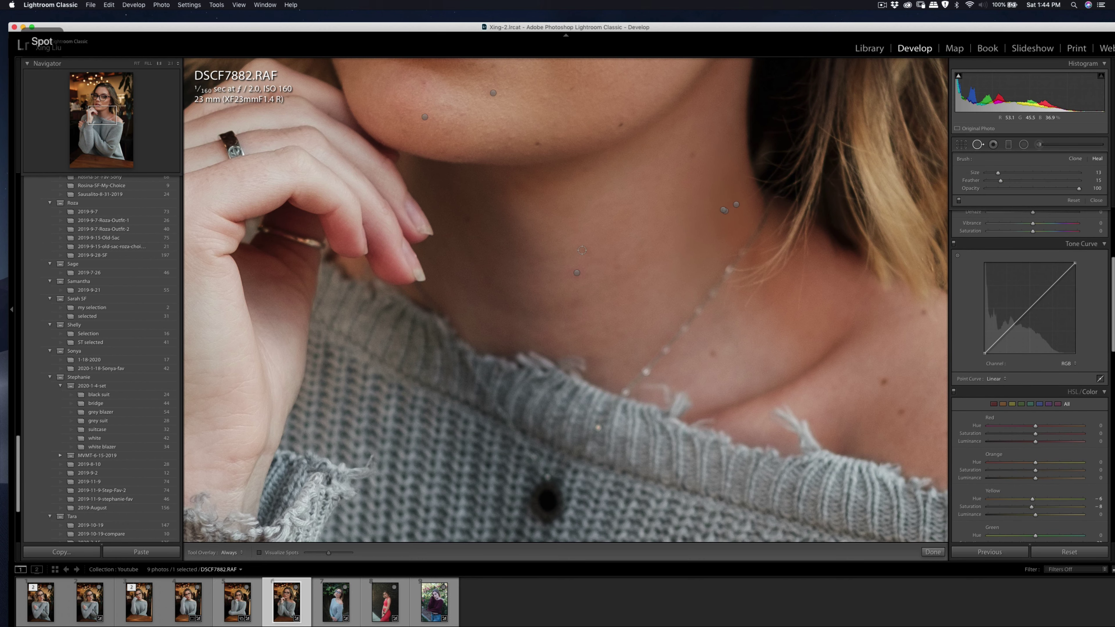
pyautogui.press('q')
pyautogui.click(822, 234)
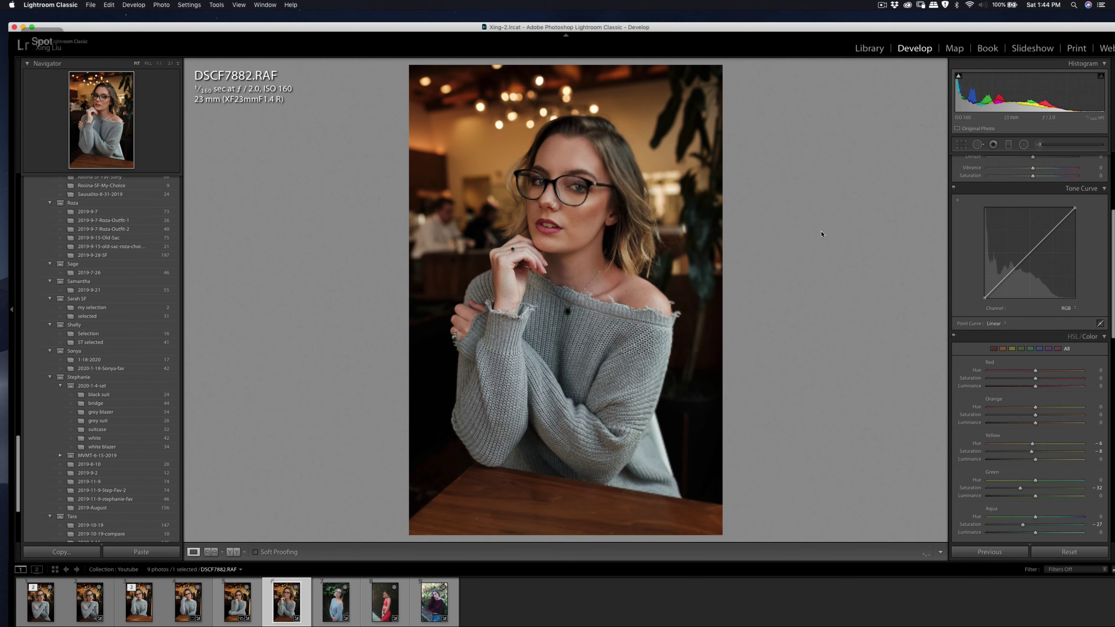
pyautogui.press('r')
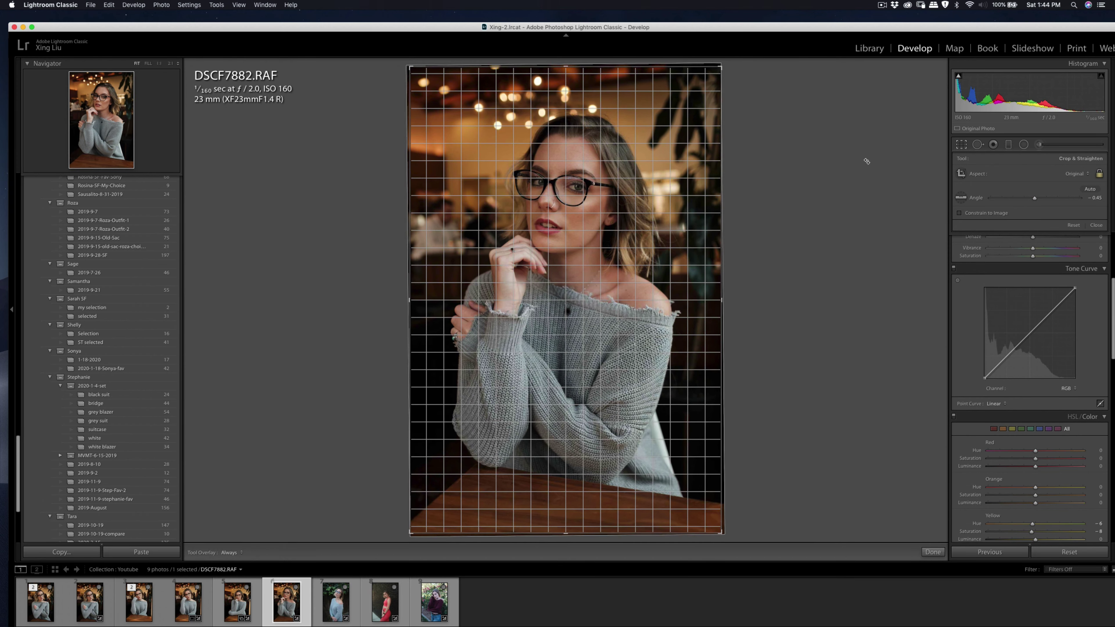
pyautogui.press('r')
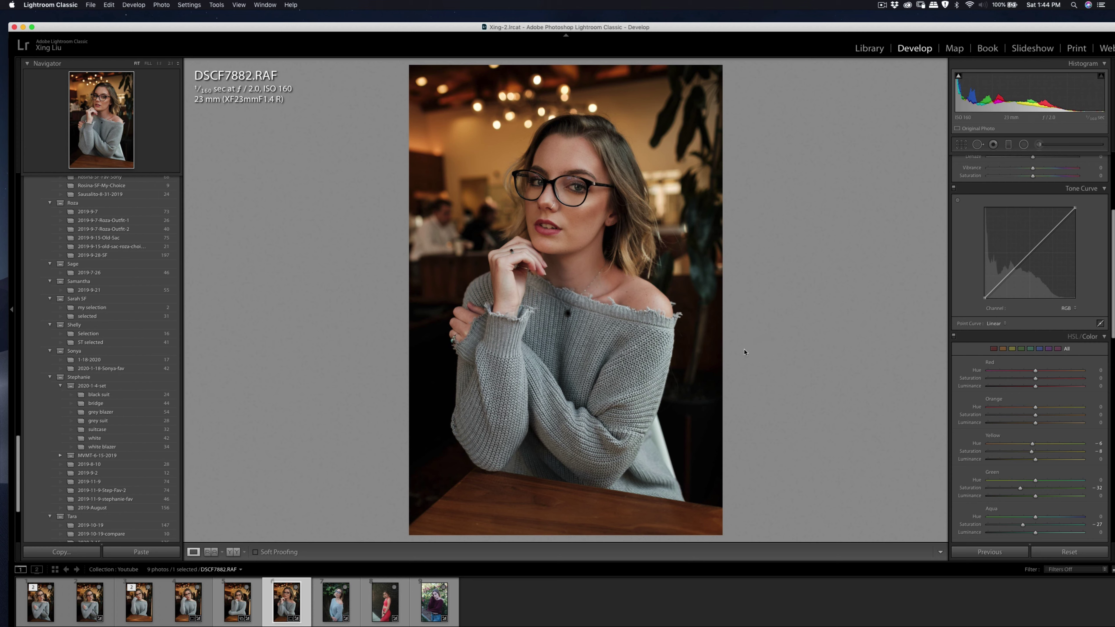
# Edit a copy of DSCF7882.RAF in Portraiture 3, add the forehead skin tone to the skin mask, and apply the smoothing
pyautogui.rightClick(600, 334)
pyautogui.moveTo(671, 410)
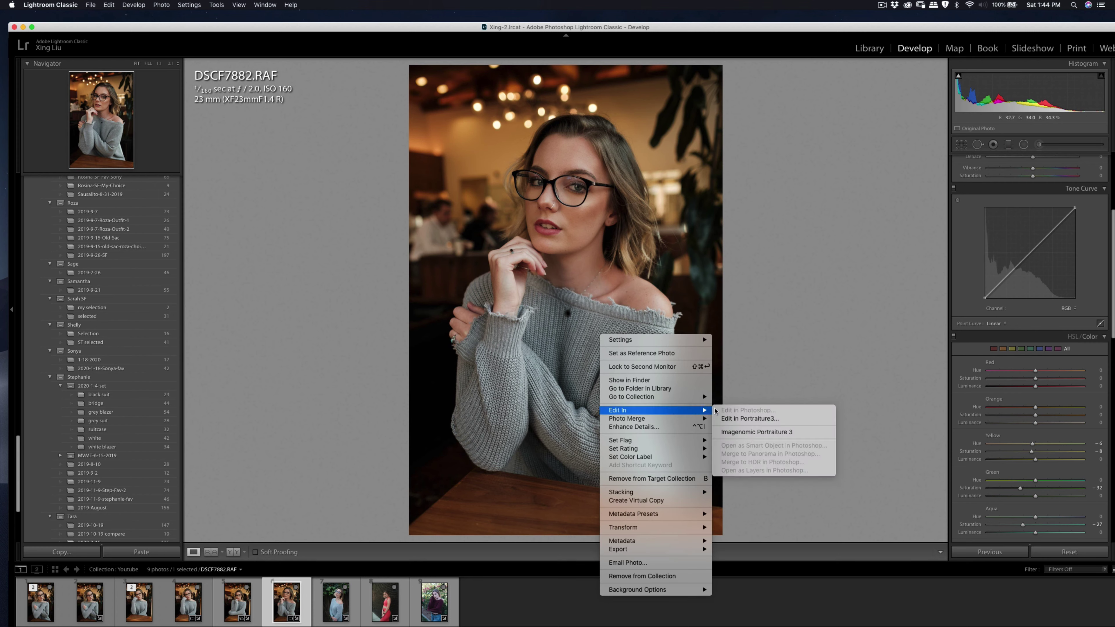
pyautogui.click(749, 418)
pyautogui.click(757, 290)
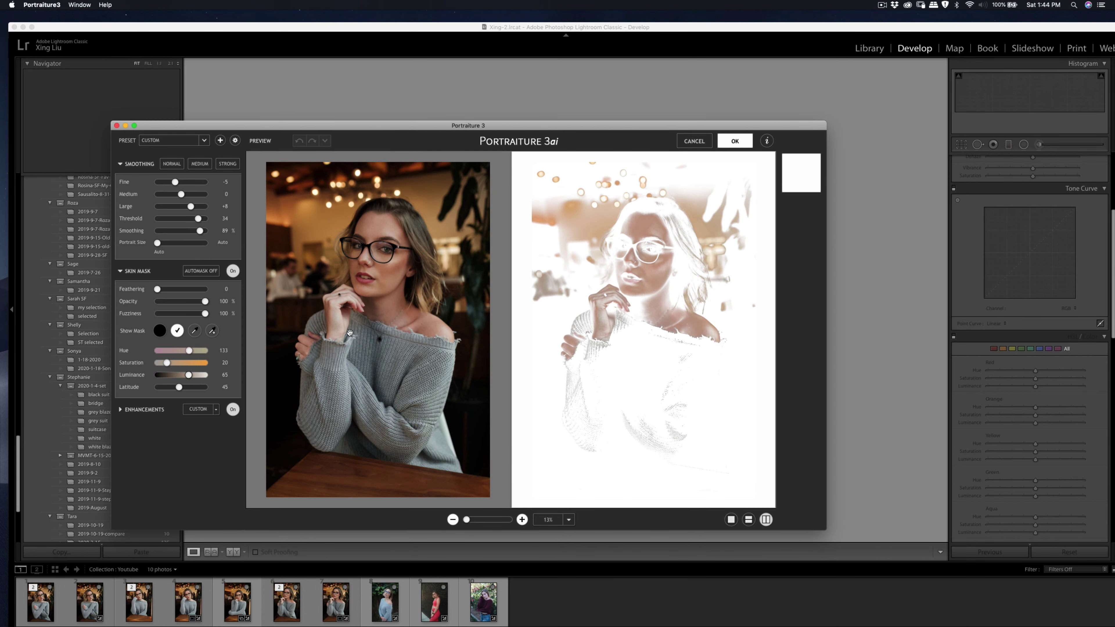
pyautogui.click(212, 331)
pyautogui.click(386, 219)
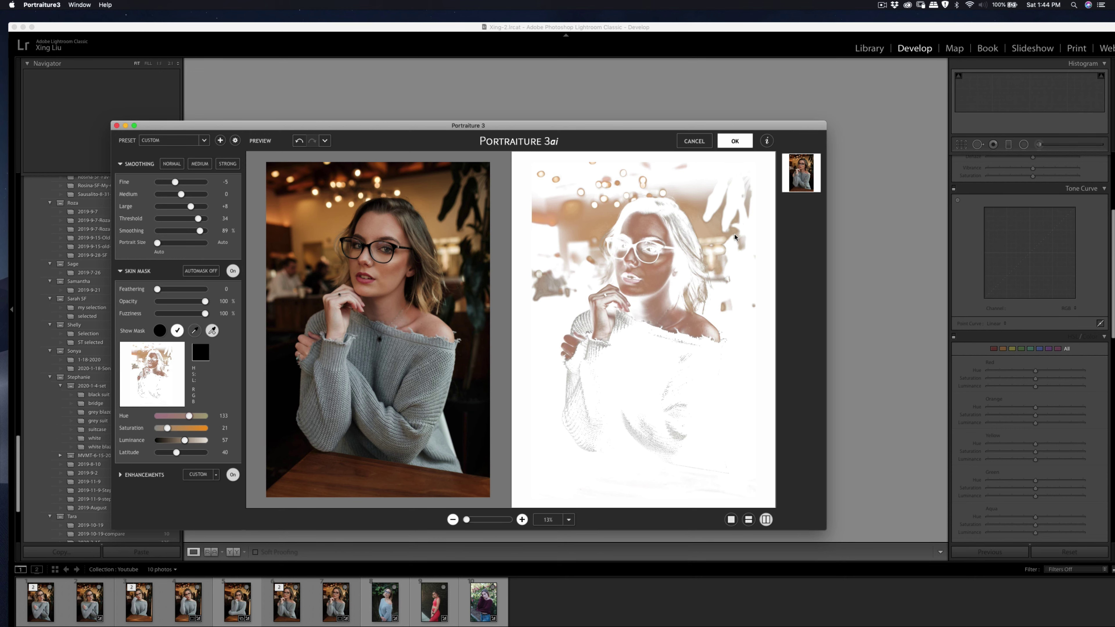
pyautogui.press('Return')
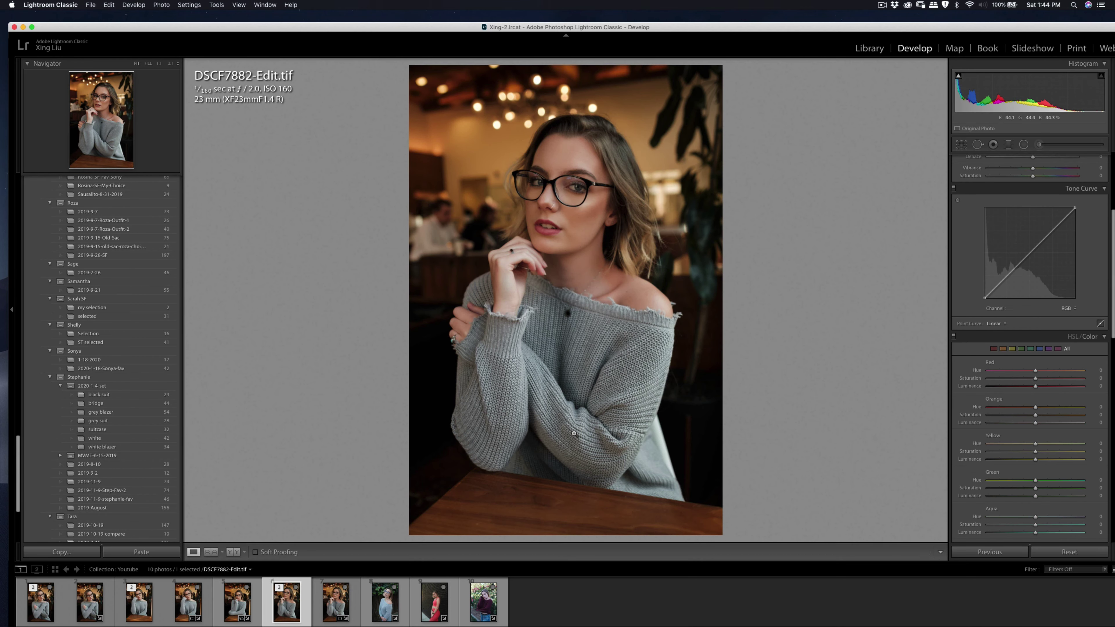
# Export DSCF7882-Edit.tif to the hard drive with the existing export settings
pyautogui.press('super+shift+e')
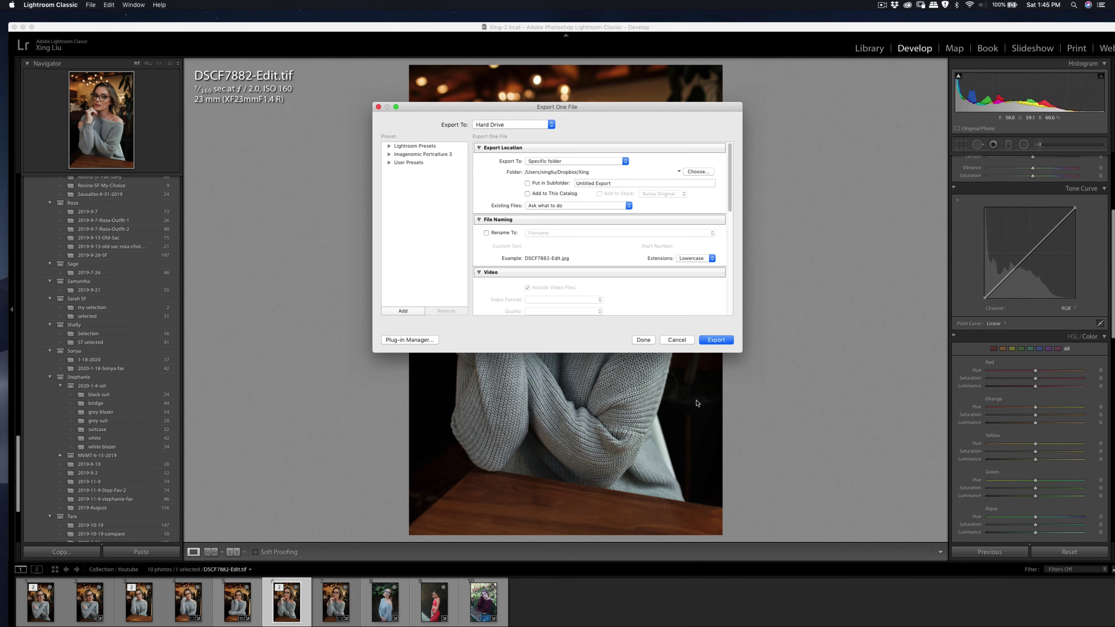
pyautogui.click(715, 340)
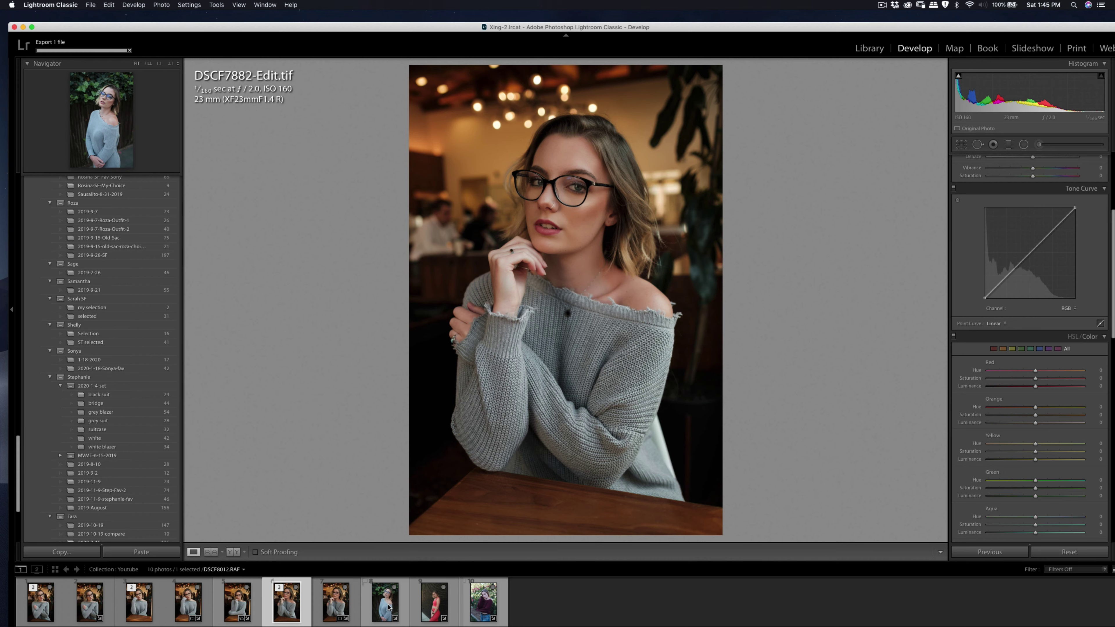
# Open DSCF8012.RAF and heal the two blemishes on the cheek beside the nose with a size 13 healing brush
pyautogui.click(391, 606)
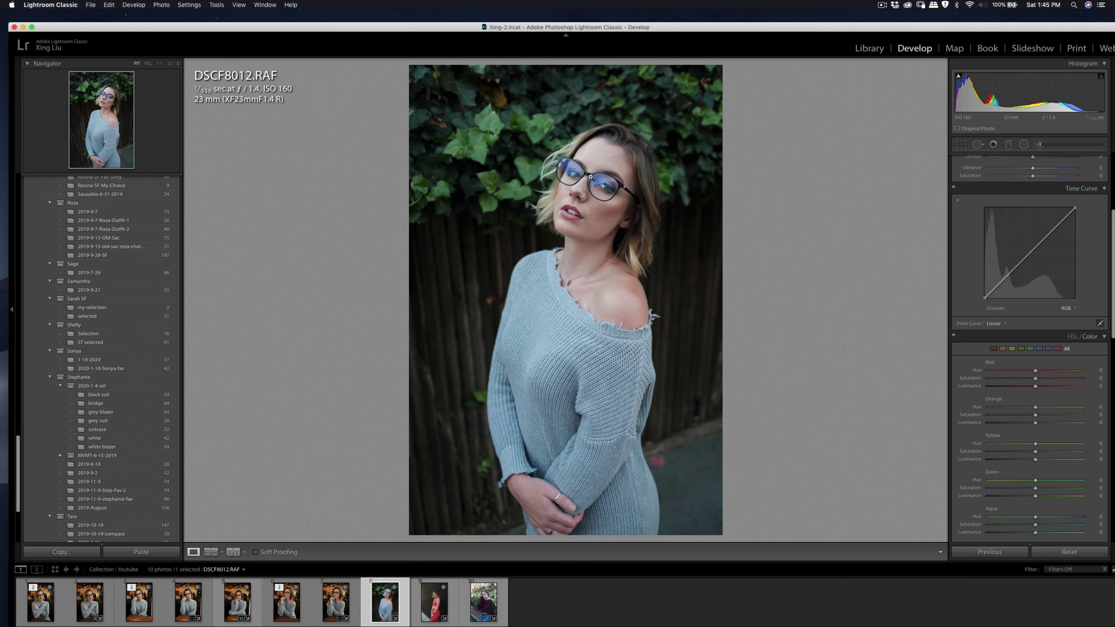
pyautogui.click(590, 177)
pyautogui.press('q')
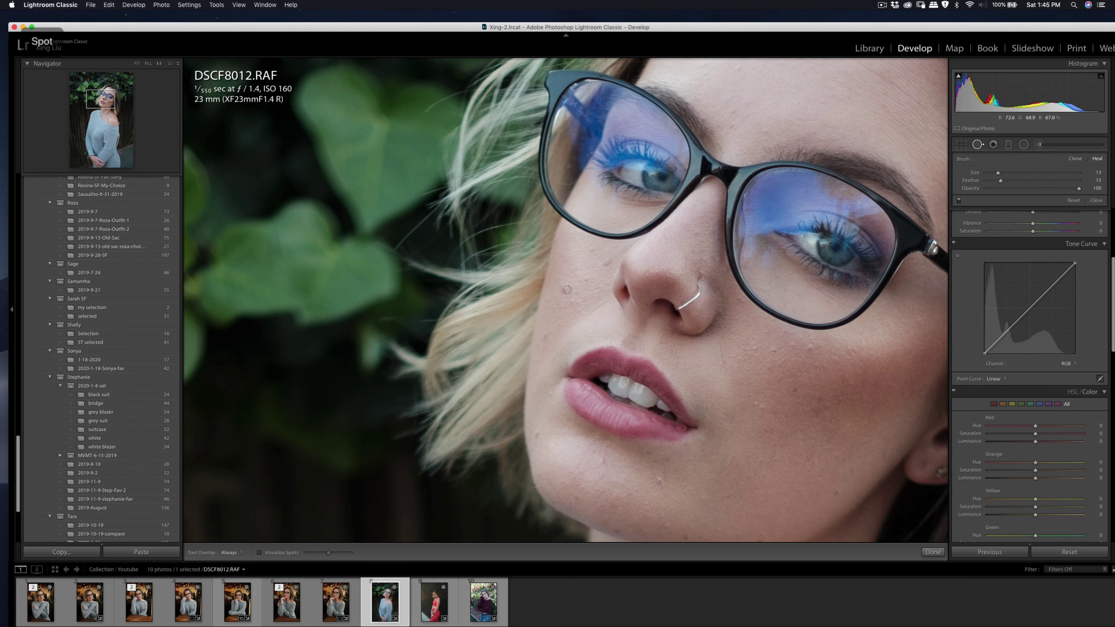
pyautogui.click(565, 289)
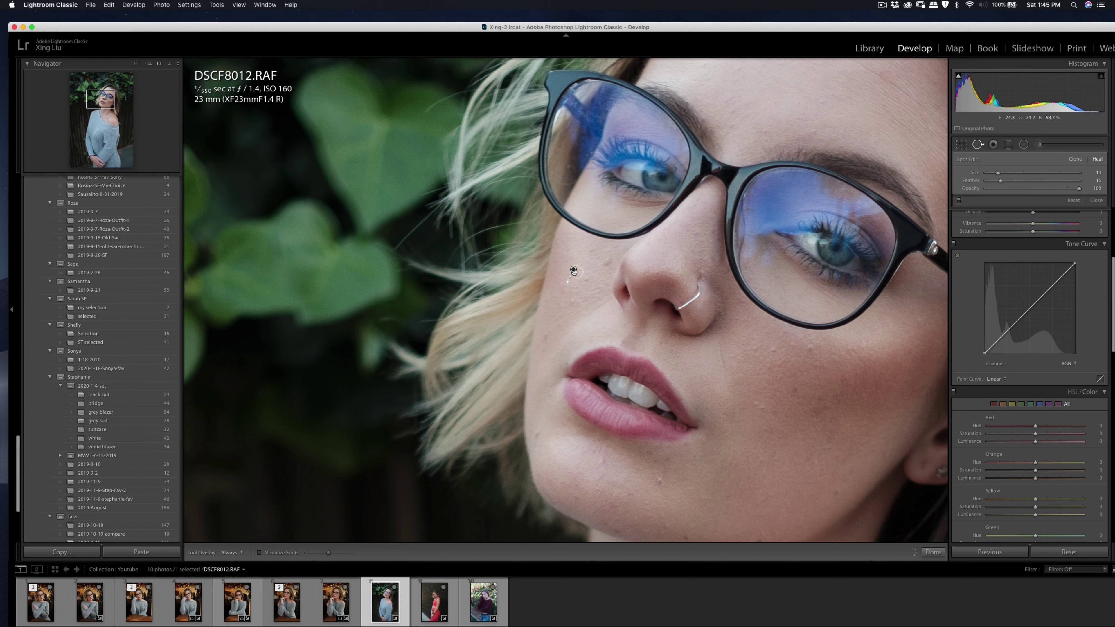
pyautogui.press('q')
pyautogui.press('q')
pyautogui.click(575, 301)
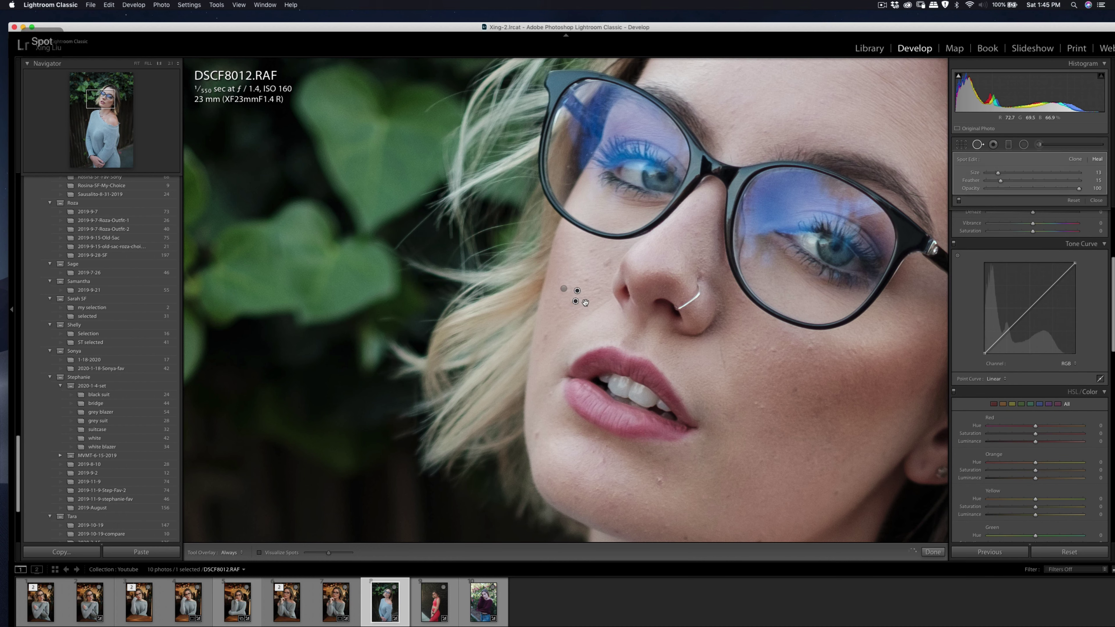
pyautogui.press('q')
pyautogui.press('q')
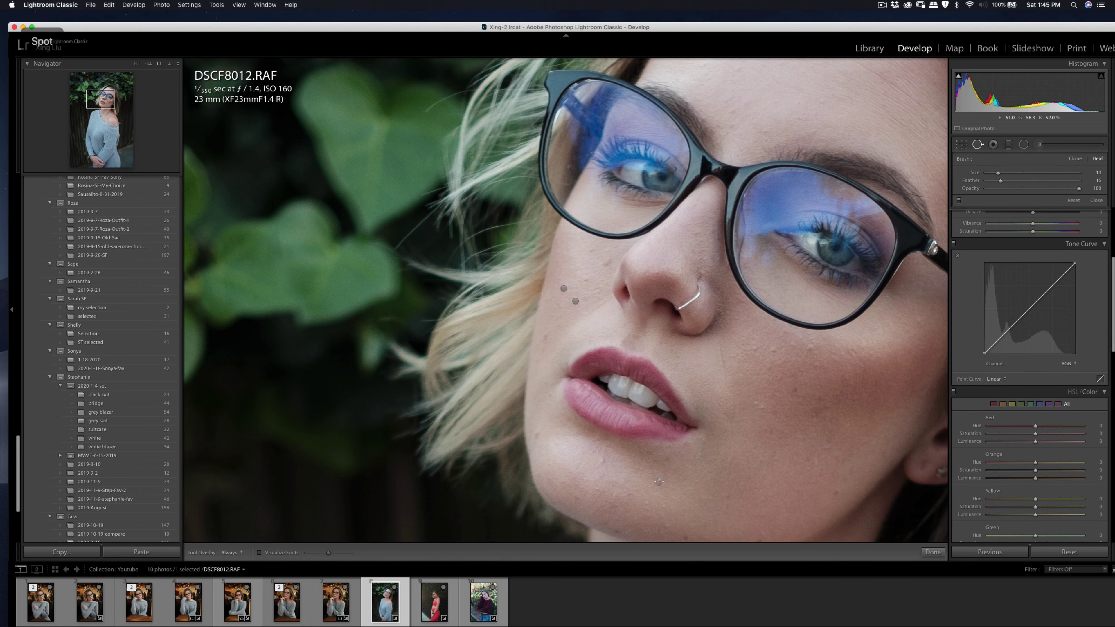
# Heal the two blemishes on the chin below the lips and the spot along the edge of the jaw
pyautogui.click(661, 483)
pyautogui.press('q')
pyautogui.press('q')
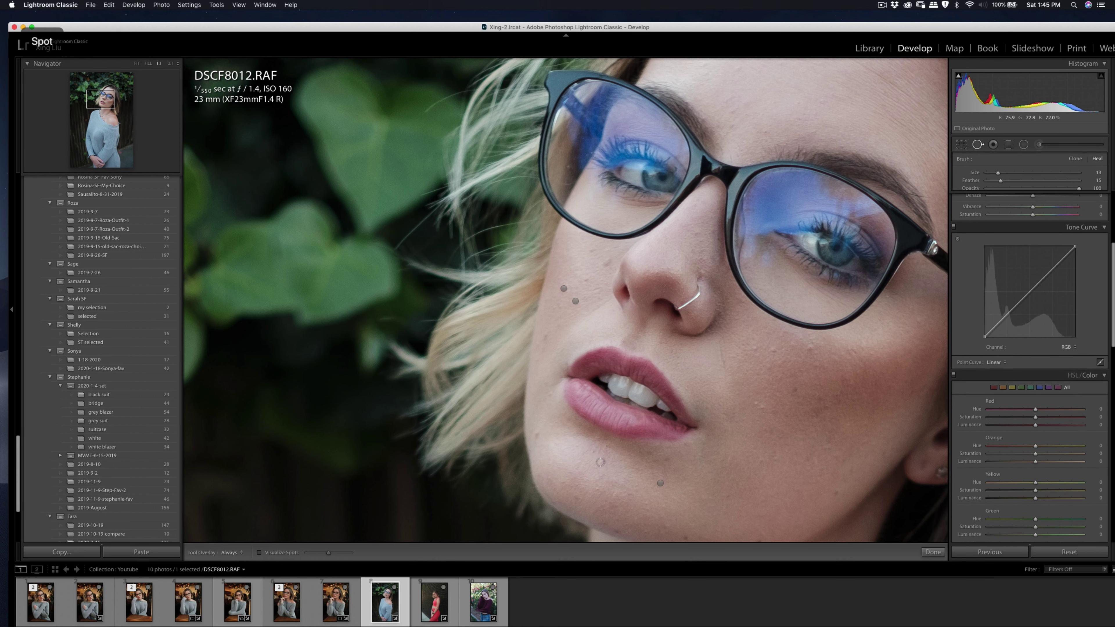
pyautogui.press('q')
pyautogui.press('q')
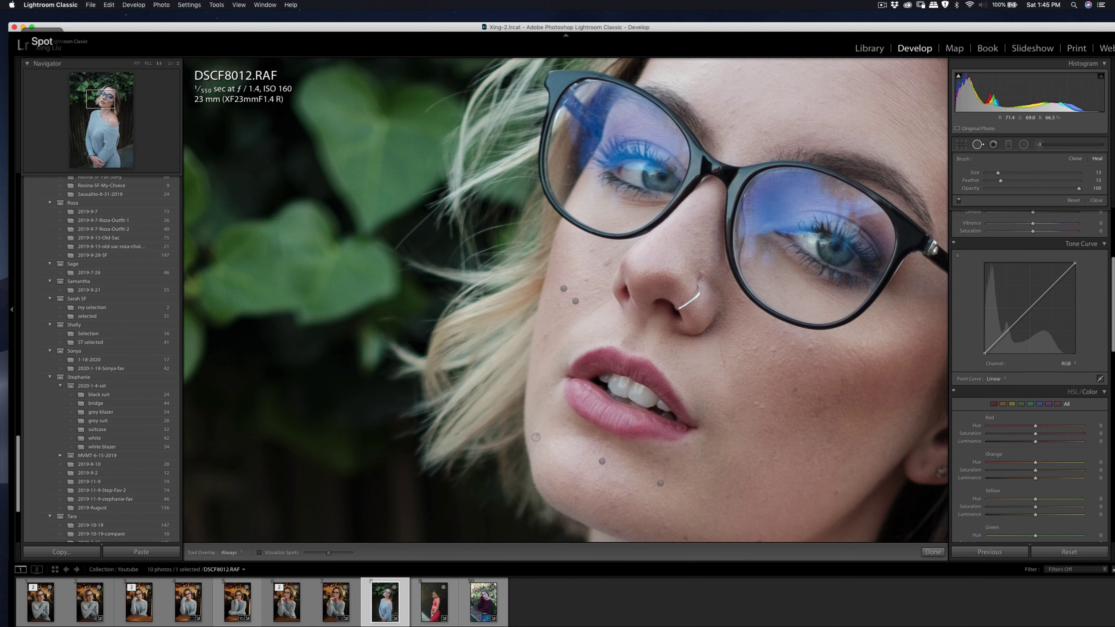
pyautogui.press('q')
pyautogui.press('q')
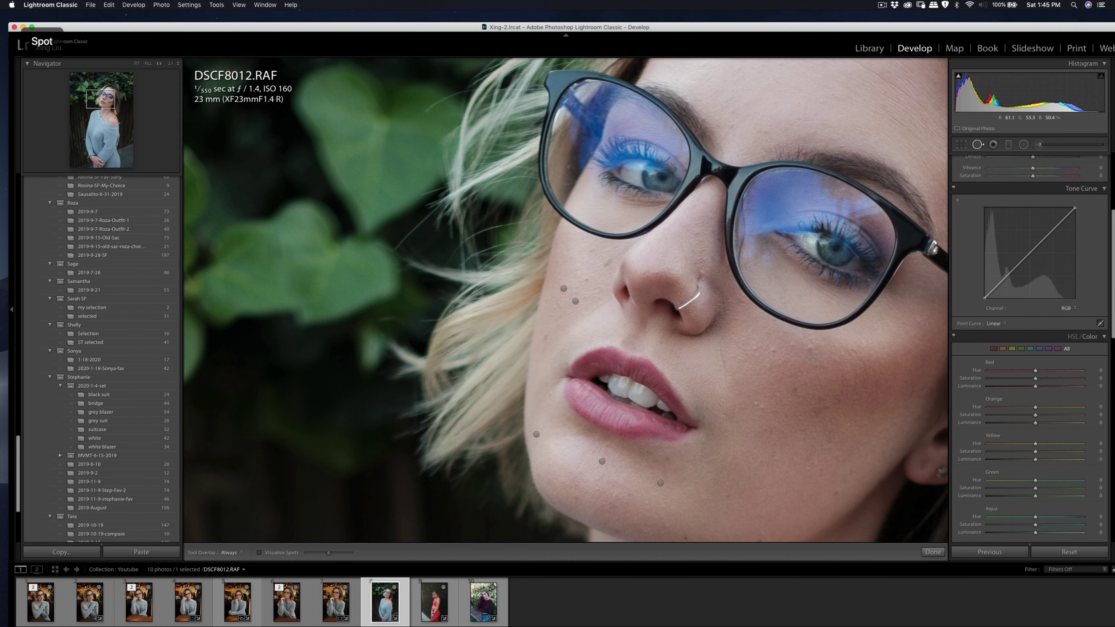
# Heal the blemish on the cheek beside the mouth and the two spots below the glasses lens with the size 13 healing brush
pyautogui.click(759, 407)
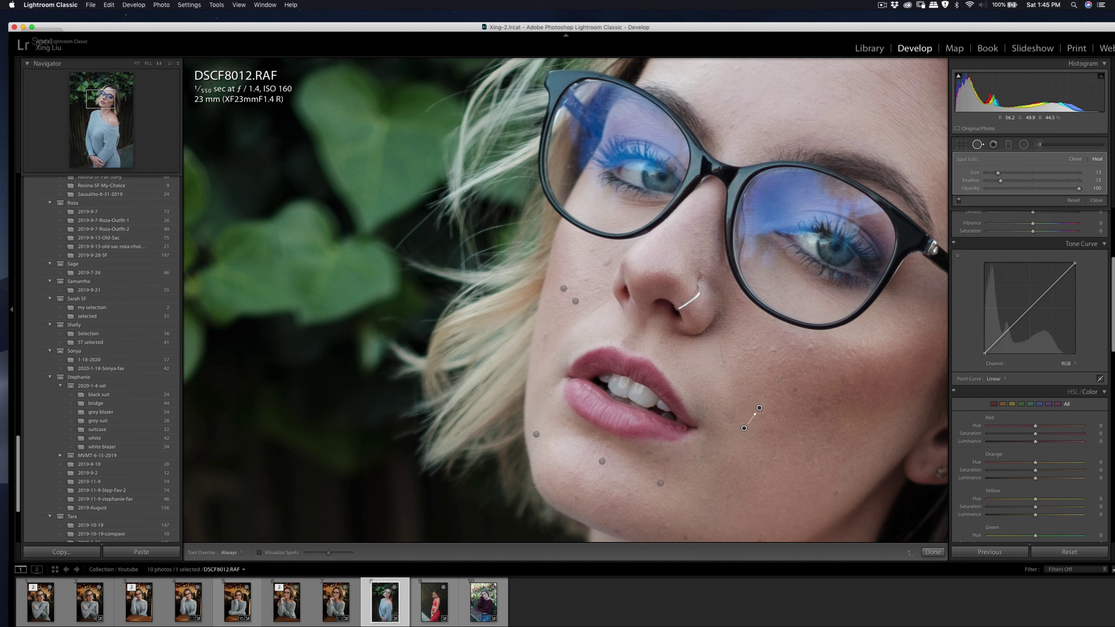
pyautogui.press('q')
pyautogui.press('q')
pyautogui.click(774, 349)
pyautogui.press('q')
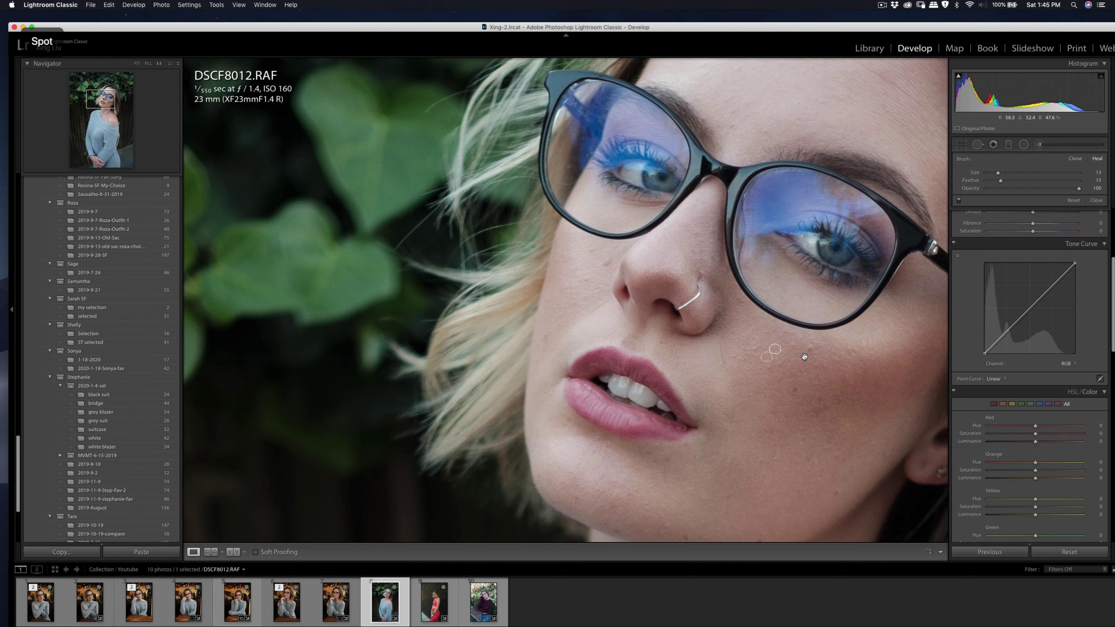
pyautogui.press('q')
pyautogui.click(810, 347)
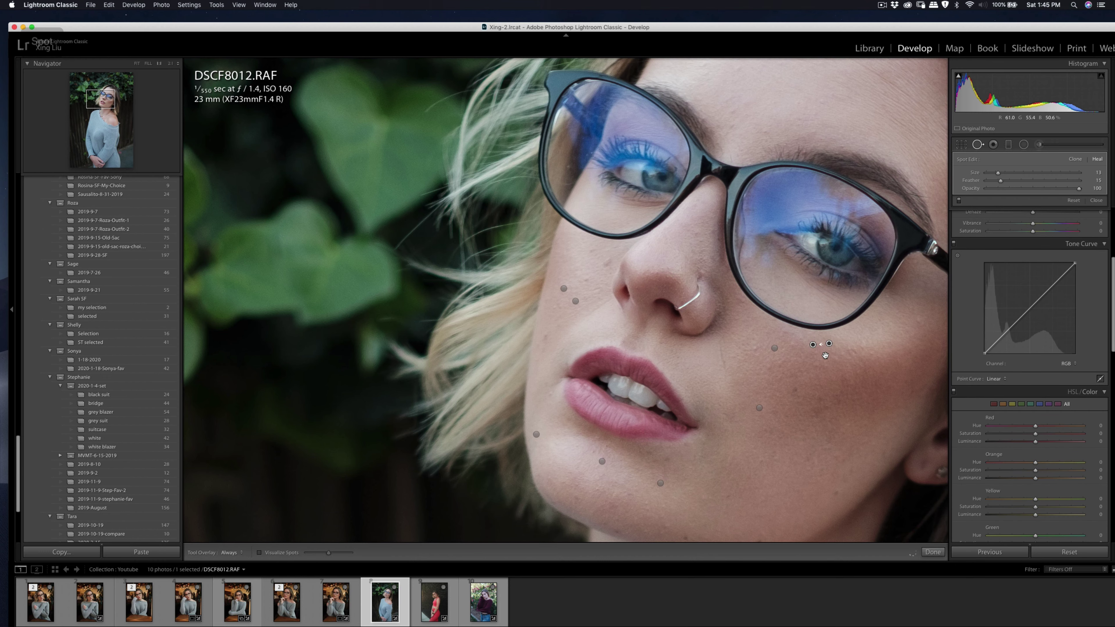
pyautogui.press('q')
pyautogui.moveTo(838, 404); pyautogui.dragTo(813, 303)
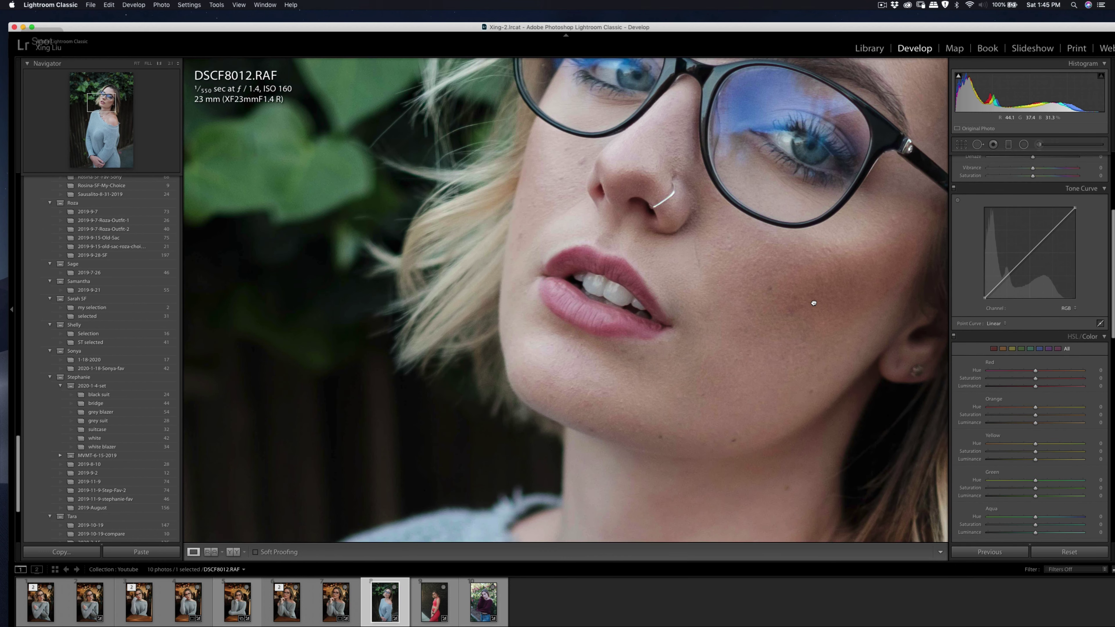
pyautogui.click(789, 318)
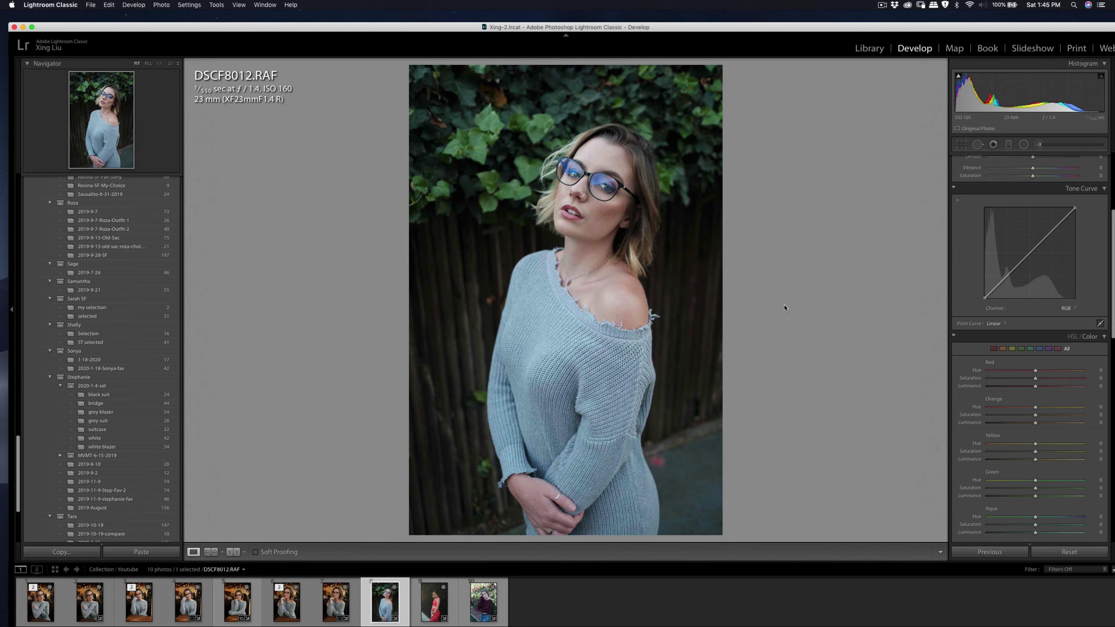
# Paint the Soften Skin (Lite) adjustment over the under-eye skin seen through the glasses
pyautogui.click(626, 172)
pyautogui.press('k')
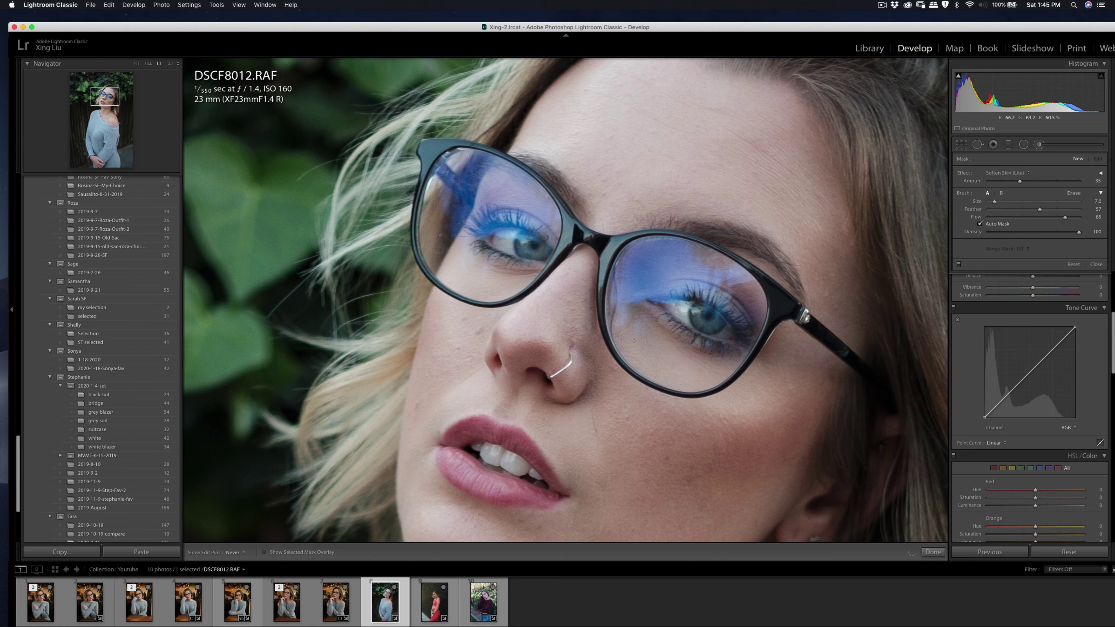
pyautogui.moveTo(695, 365); pyautogui.dragTo(572, 295)
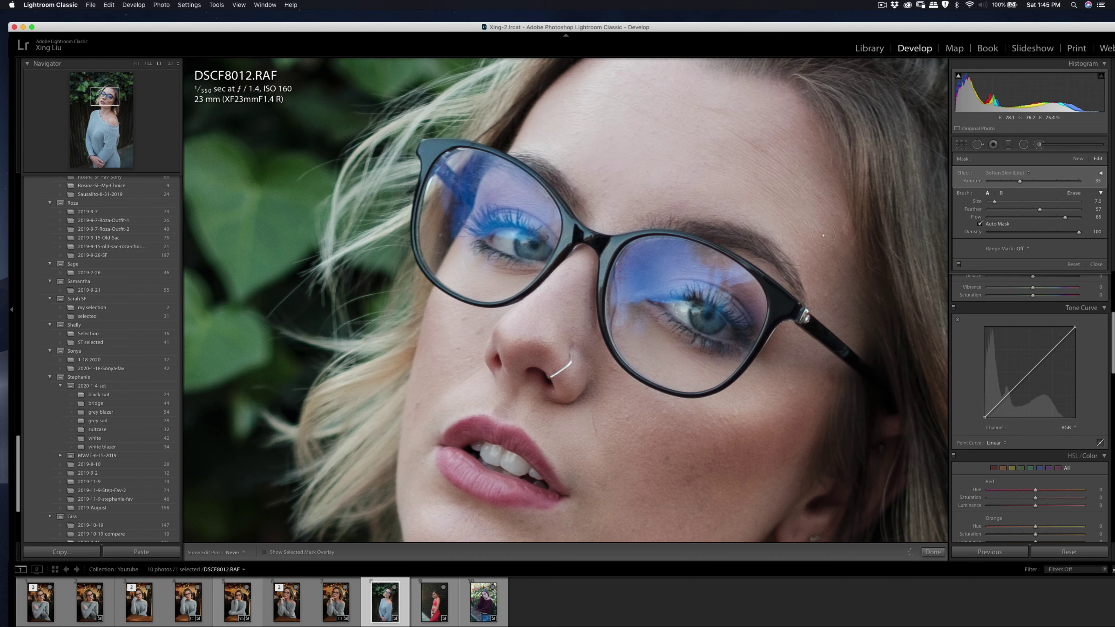
pyautogui.press('k')
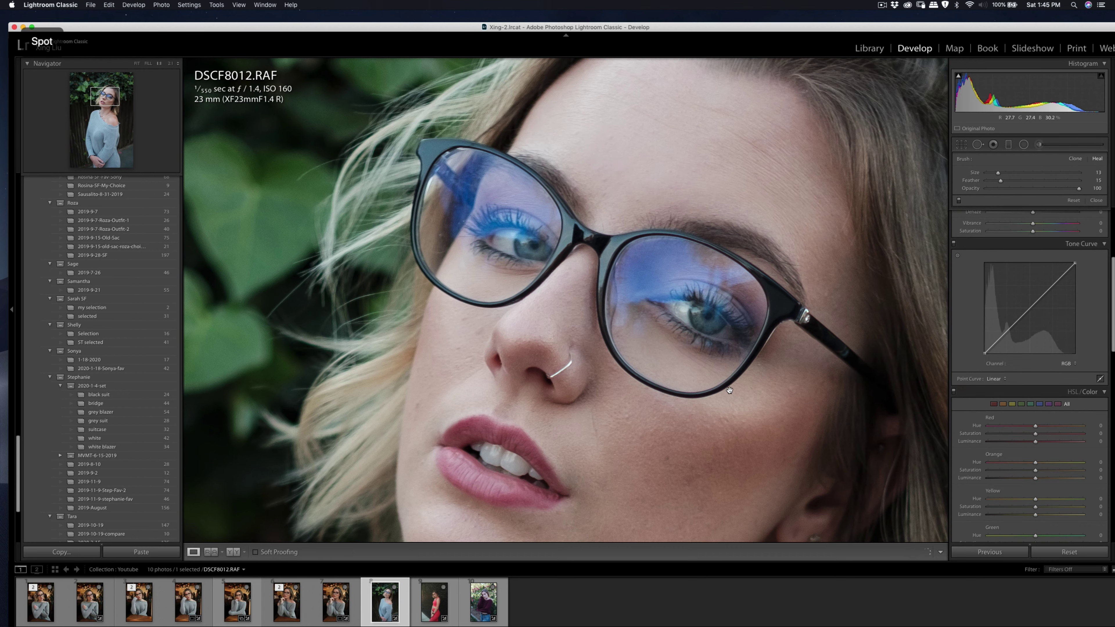
pyautogui.click(729, 423)
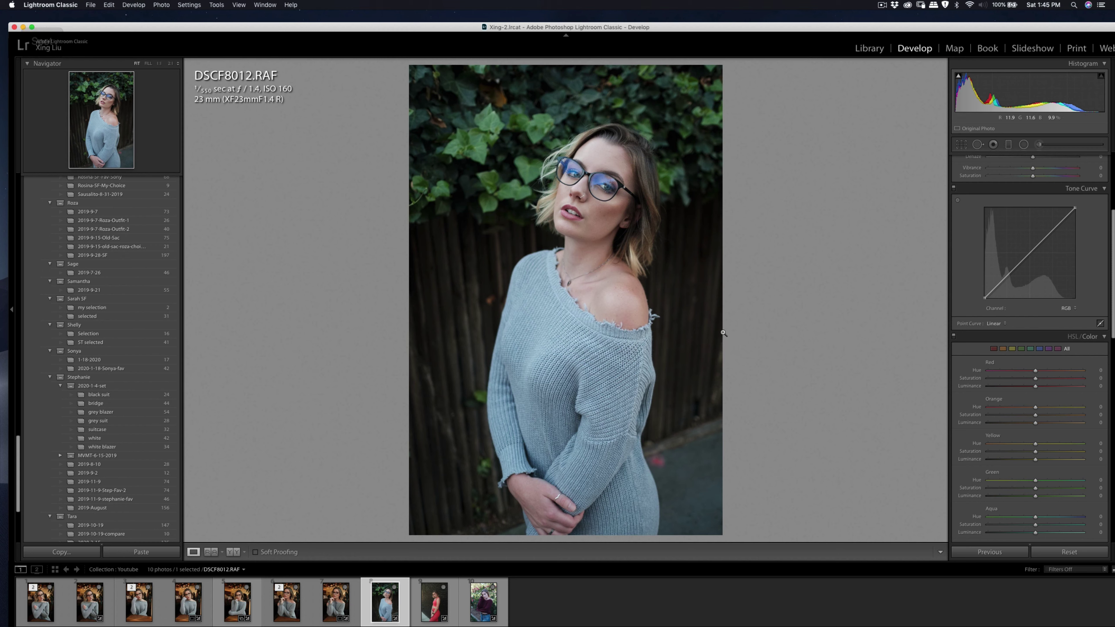
# Set the photo's contrast to +26 and highlights to -10, and check the face up close
pyautogui.scroll(8, 1036, 218)
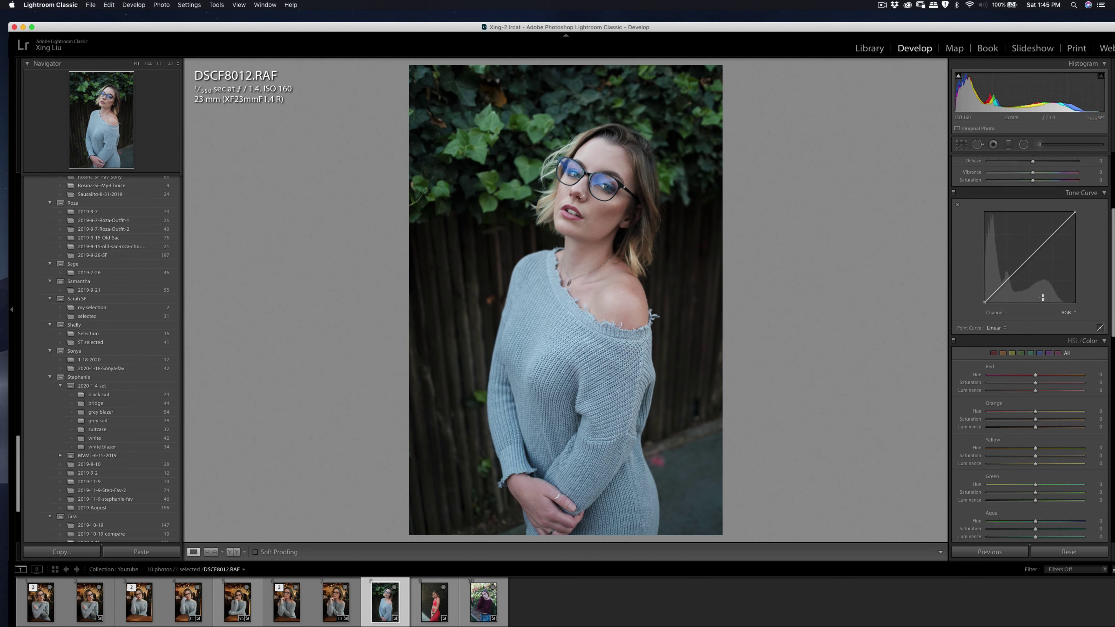
pyautogui.moveTo(1033, 252)
pyautogui.mouseDown()
pyautogui.moveTo(1047, 256)
pyautogui.moveTo(1028, 269)
pyautogui.mouseUp()
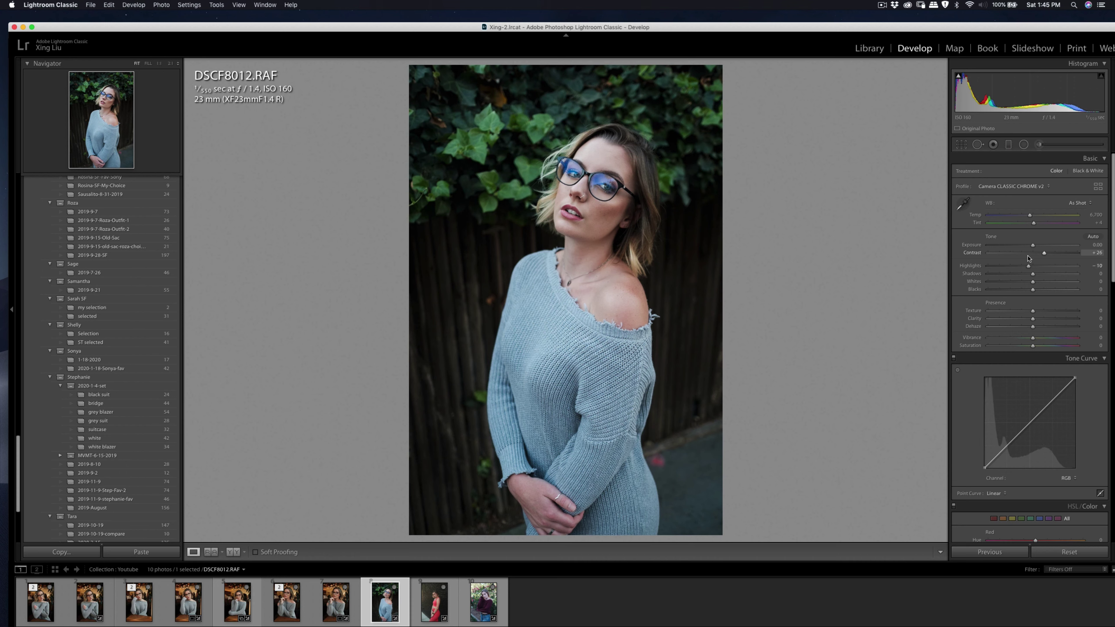
pyautogui.click(617, 156)
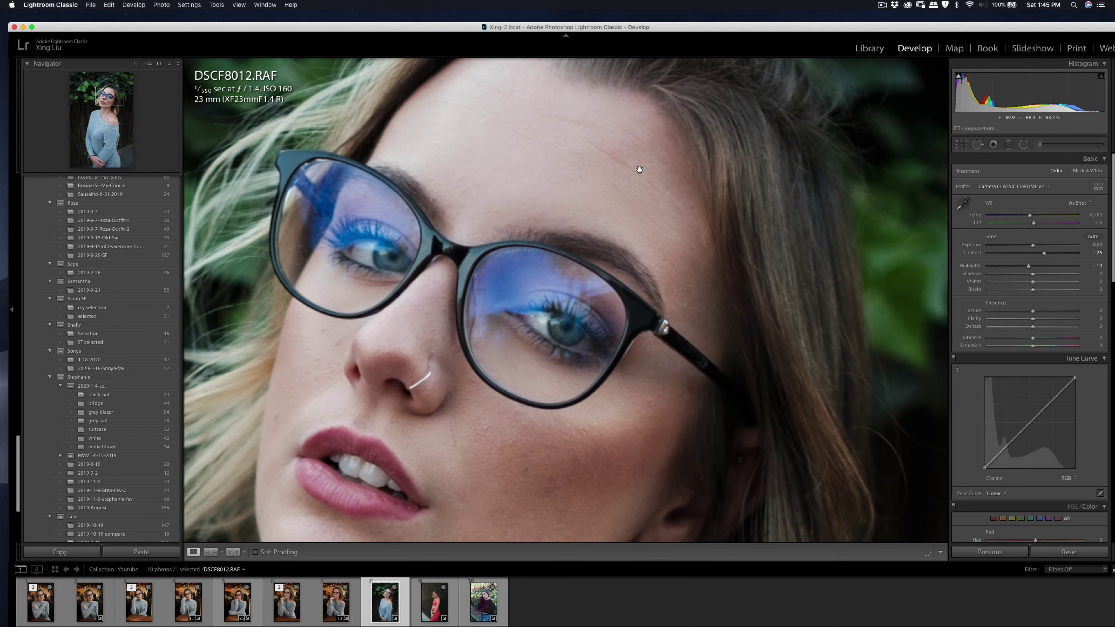
pyautogui.click(630, 167)
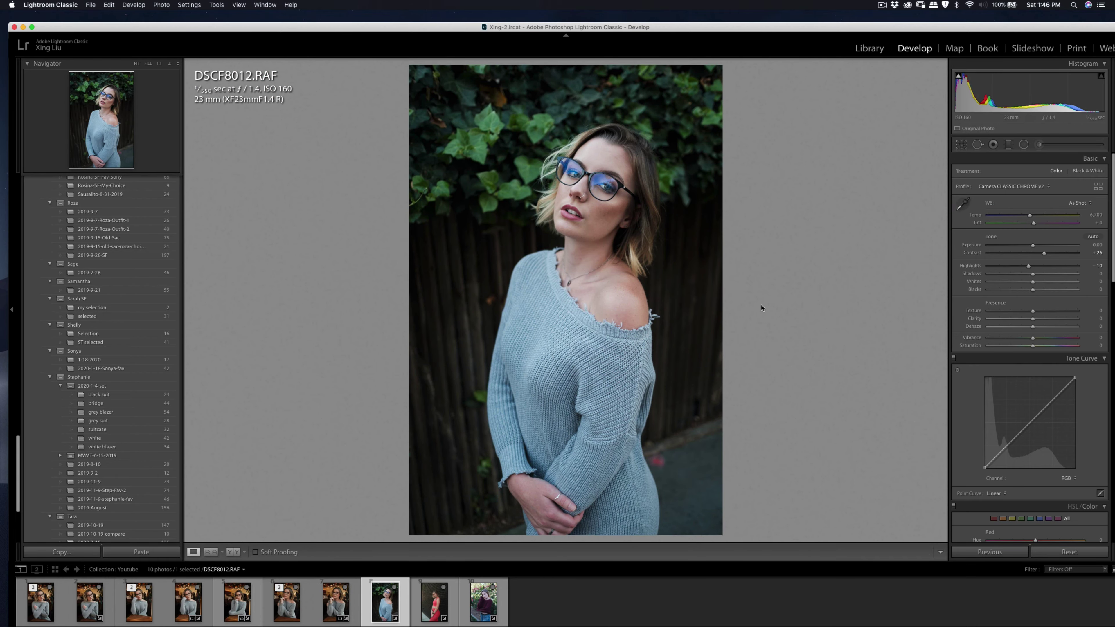
# Heal the blemish and the fine lines on the forehead below the hairline with the size 13 healing brush
pyautogui.click(614, 159)
pyautogui.press('q')
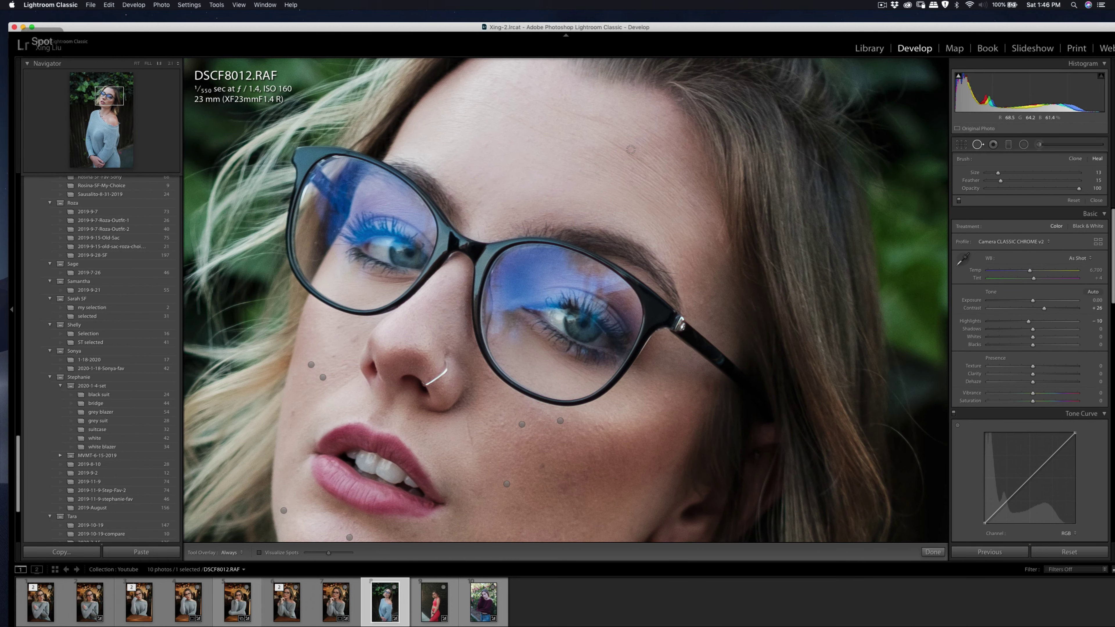
pyautogui.click(632, 150)
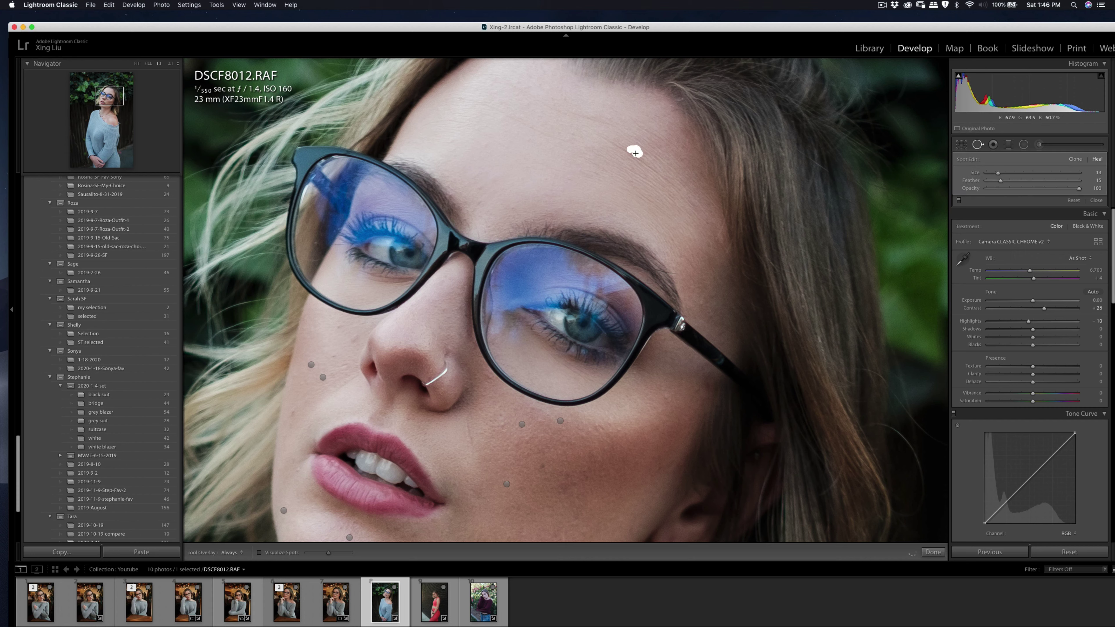
pyautogui.moveTo(643, 160); pyautogui.dragTo(618, 140)
pyautogui.press('q')
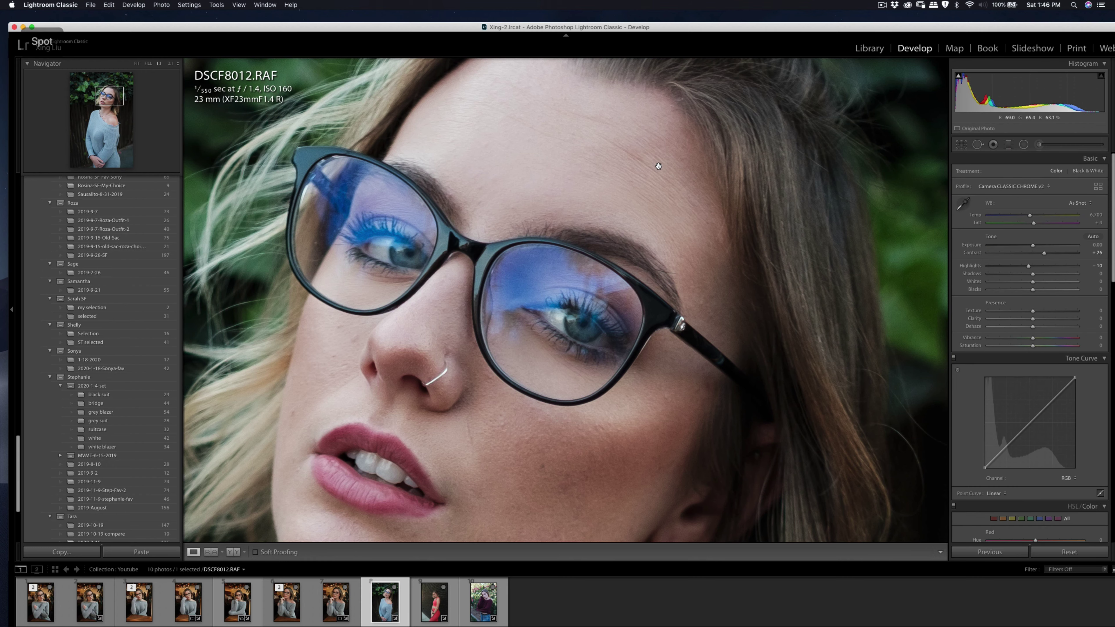
# Brush the Soften Skin (Lite) adjustment over the lined skin on the forehead with the edit pins hidden
pyautogui.press('k')
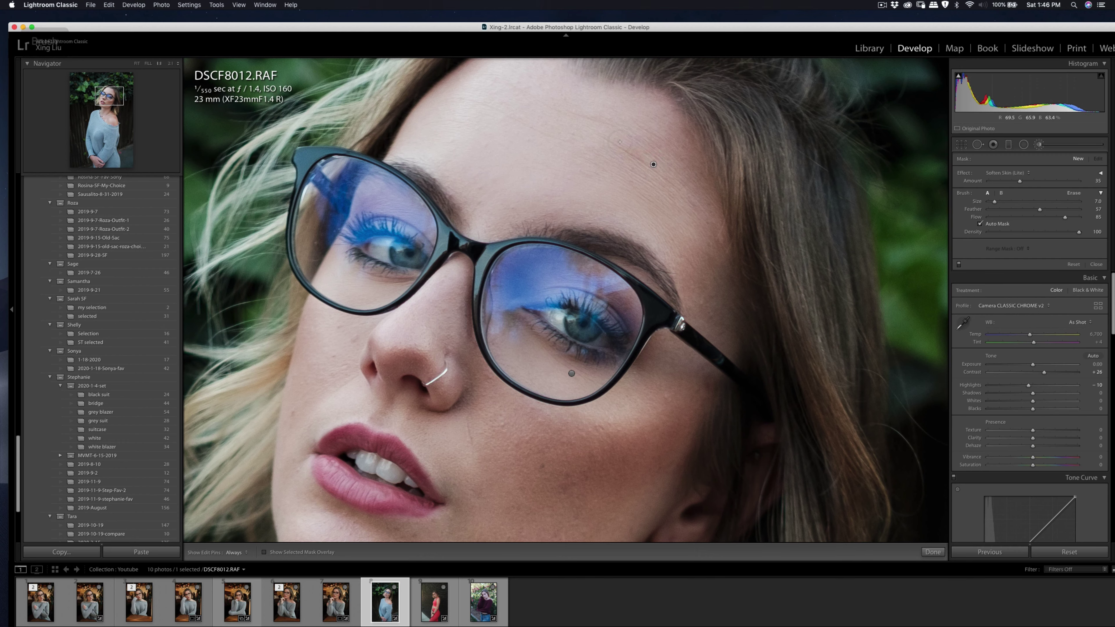
pyautogui.press('h')
pyautogui.press('k')
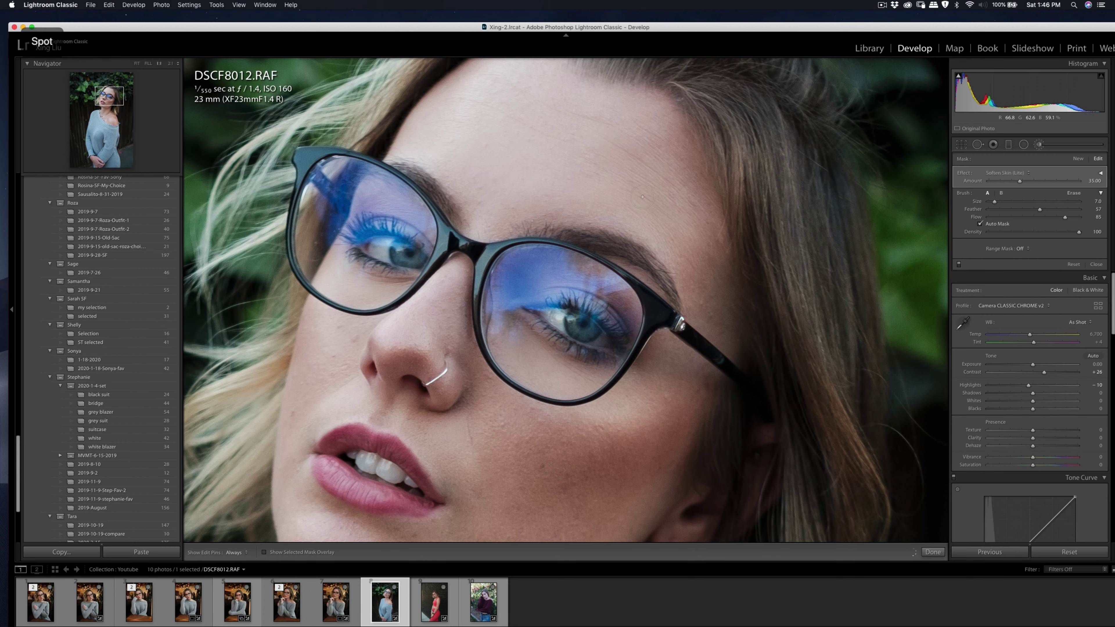
pyautogui.click(614, 302)
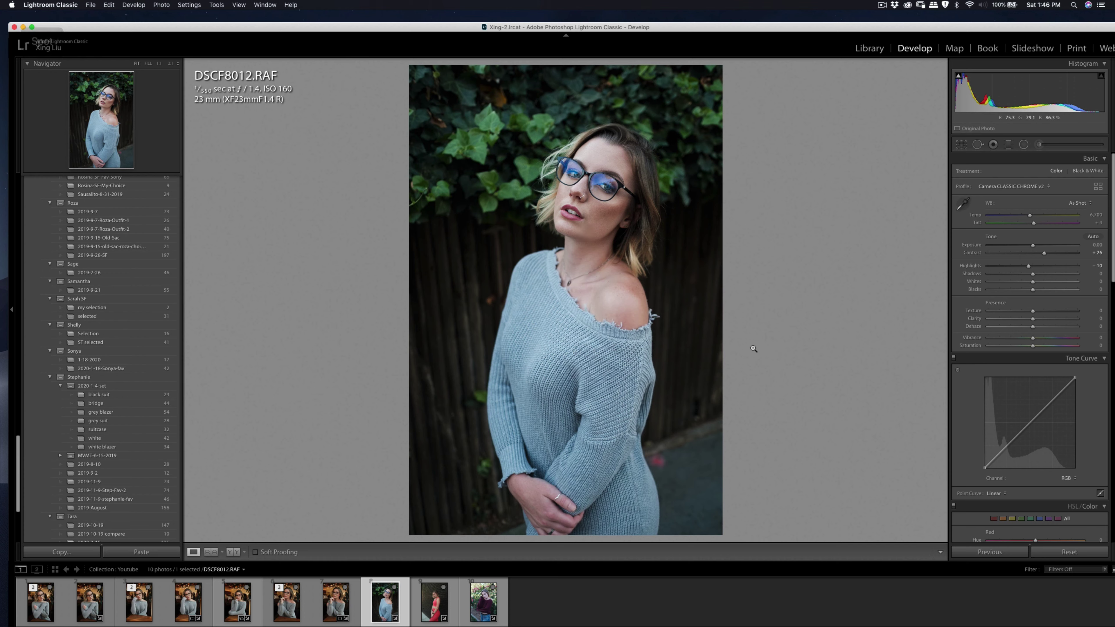
# Set the HSL saturation to -39 for blue, -11 for yellow and -35 for green
pyautogui.scroll(-3, 1037, 347)
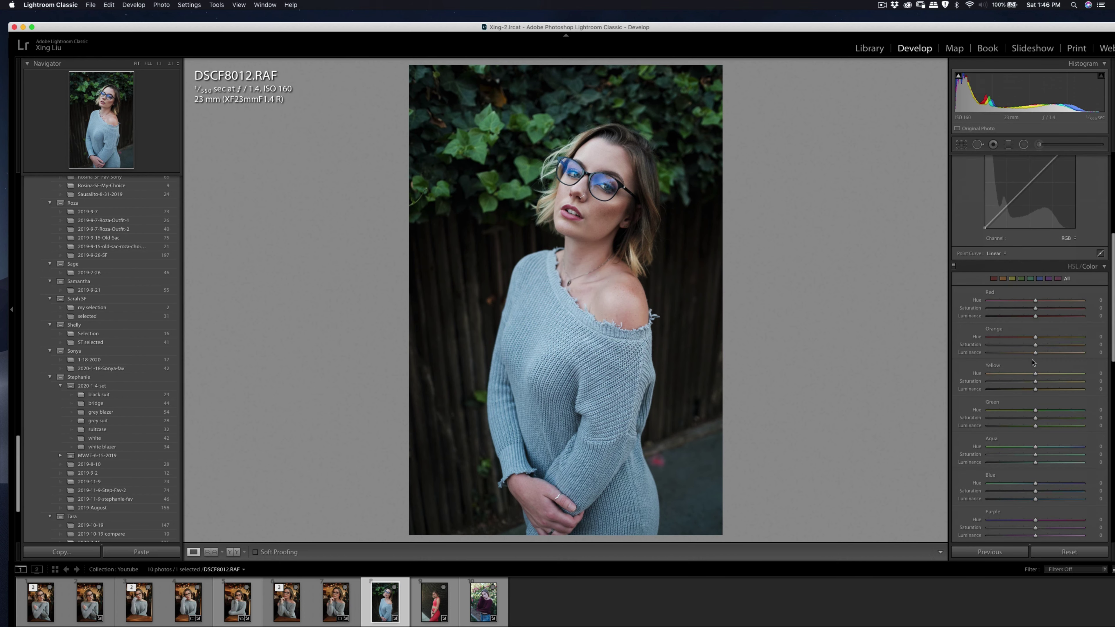
pyautogui.moveTo(1034, 494)
pyautogui.mouseDown()
pyautogui.moveTo(1001, 496)
pyautogui.moveTo(1016, 497)
pyautogui.mouseUp()
pyautogui.moveTo(1034, 388); pyautogui.dragTo(1018, 419)
# Straighten the photo by an angle of 1.72, reposition it within the crop frame and apply the crop
pyautogui.click(960, 144)
pyautogui.moveTo(880, 150); pyautogui.dragTo(883, 157)
pyautogui.moveTo(672, 160)
pyautogui.mouseDown()
pyautogui.moveTo(675, 175)
pyautogui.moveTo(673, 166)
pyautogui.mouseUp()
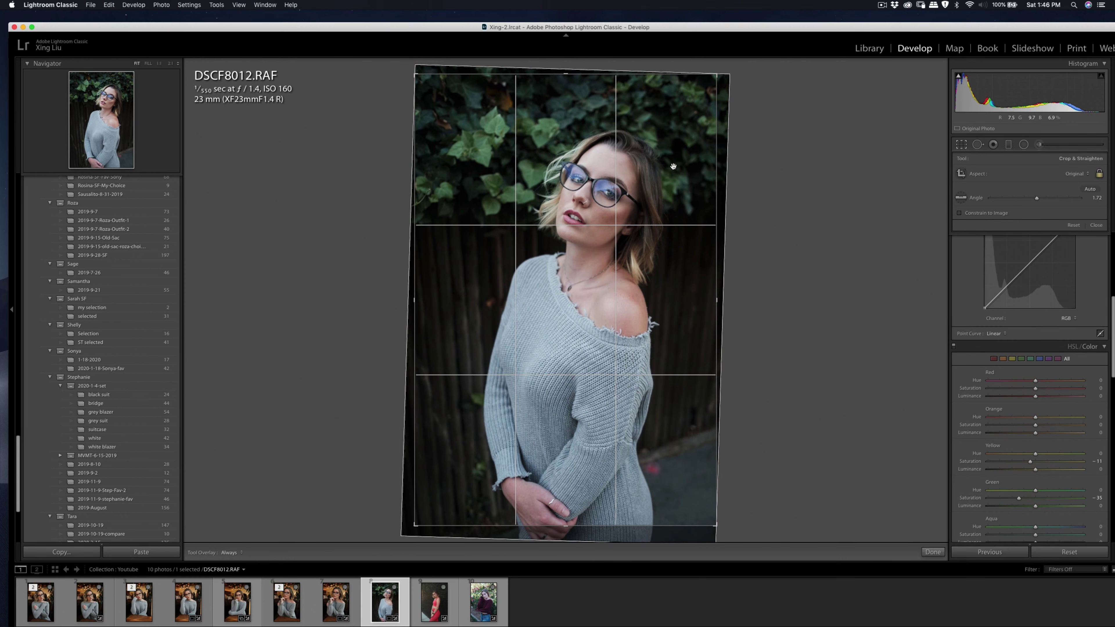
pyautogui.press('Return')
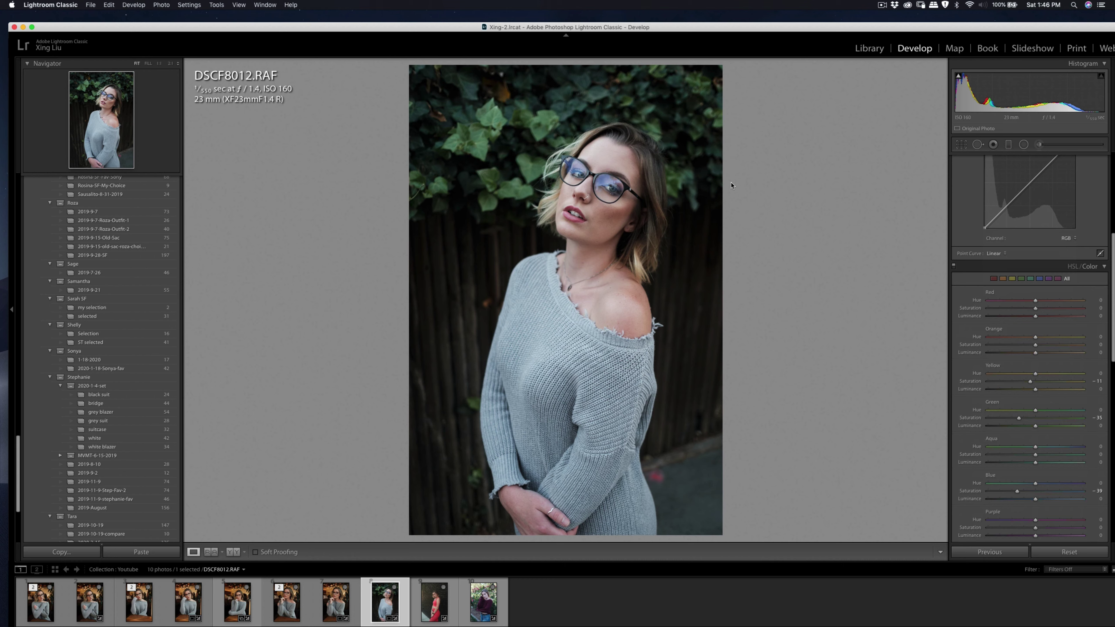
# Edit a copy with Lightroom adjustments in Portraiture 3, add the forehead skin tone to the skin mask, and apply the smoothing
pyautogui.rightClick(606, 233)
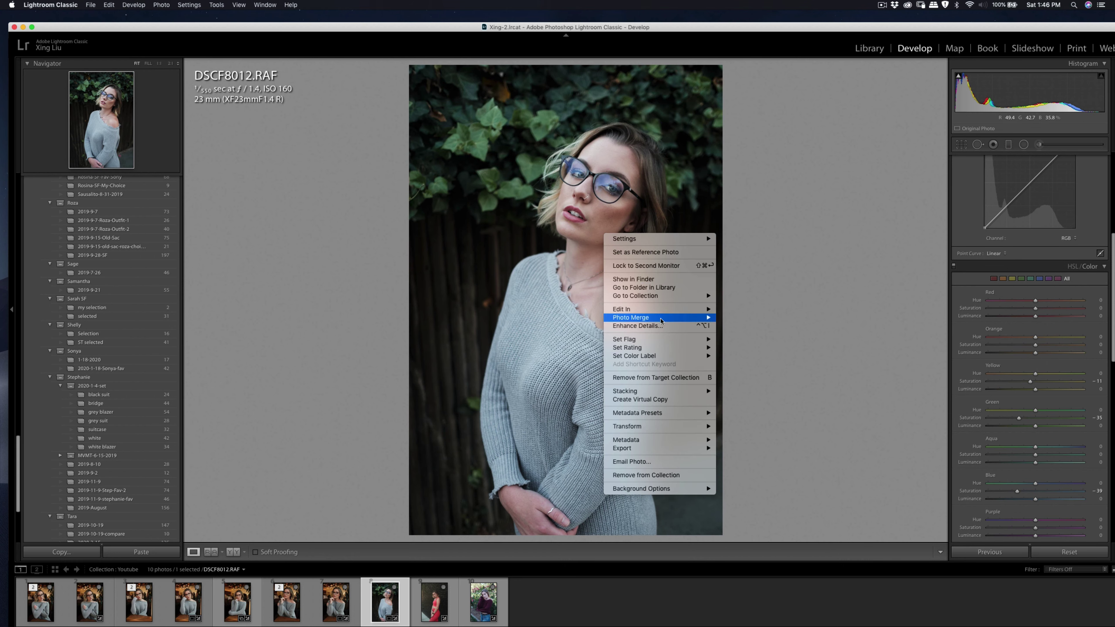
pyautogui.moveTo(649, 309)
pyautogui.click(760, 331)
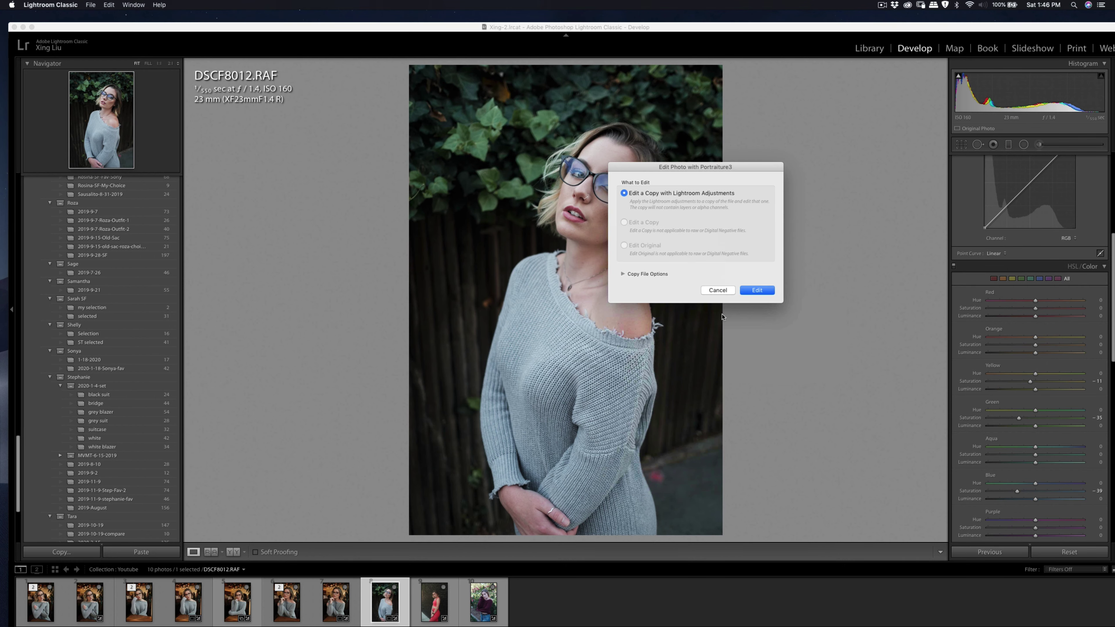
pyautogui.click(754, 291)
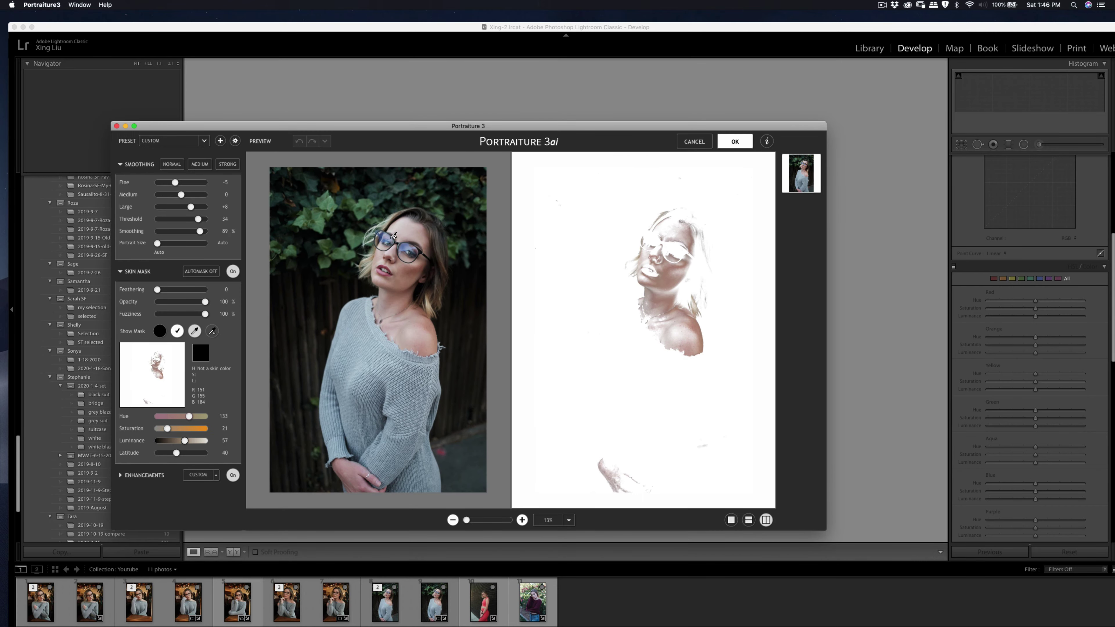
pyautogui.click(672, 225)
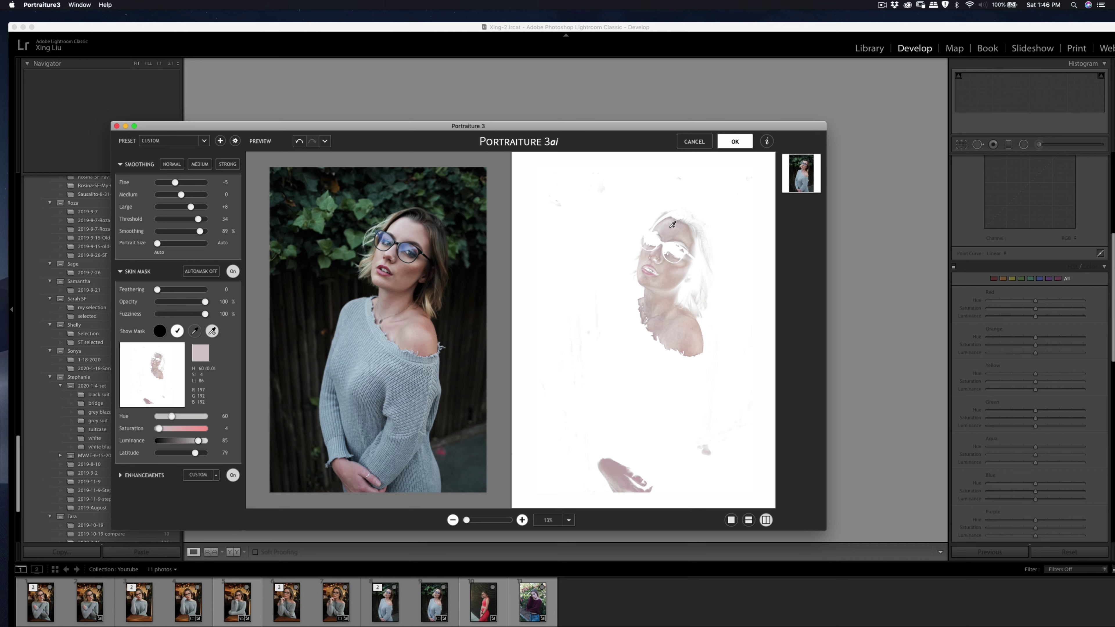
pyautogui.click(734, 141)
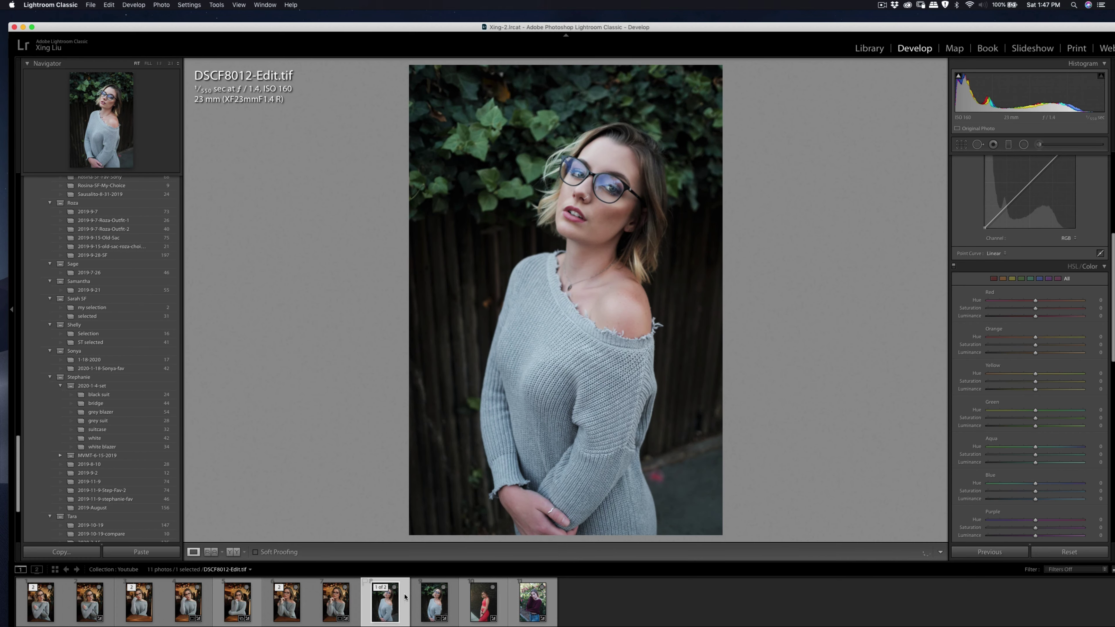
# Export DSCF8012-Edit.tif to the hard drive with the existing export settings
pyautogui.press('super+shift+e')
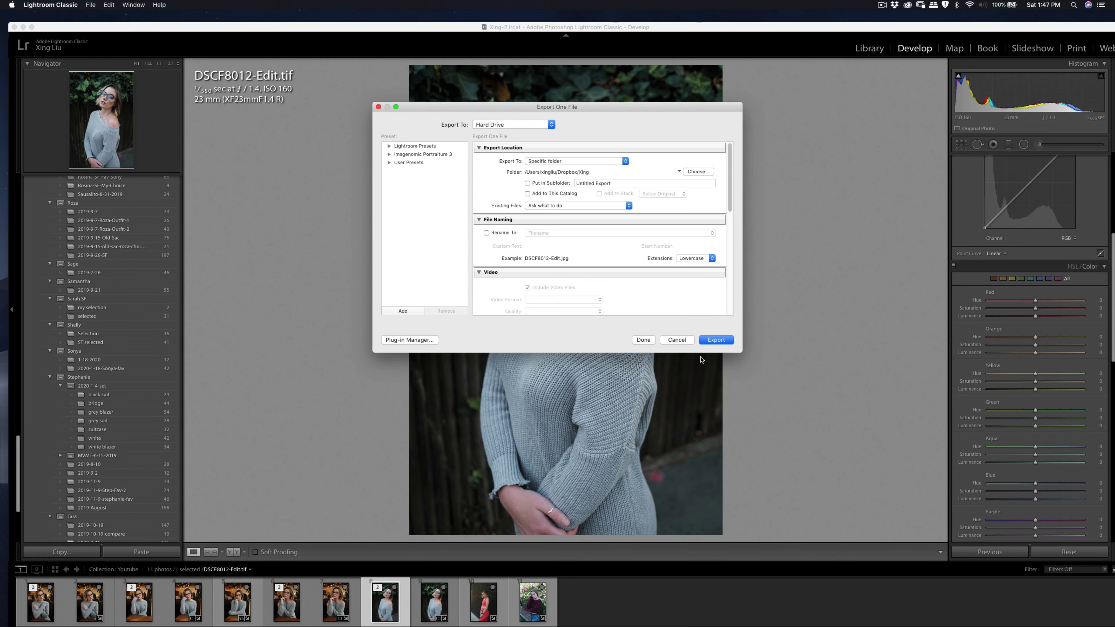
pyautogui.click(714, 340)
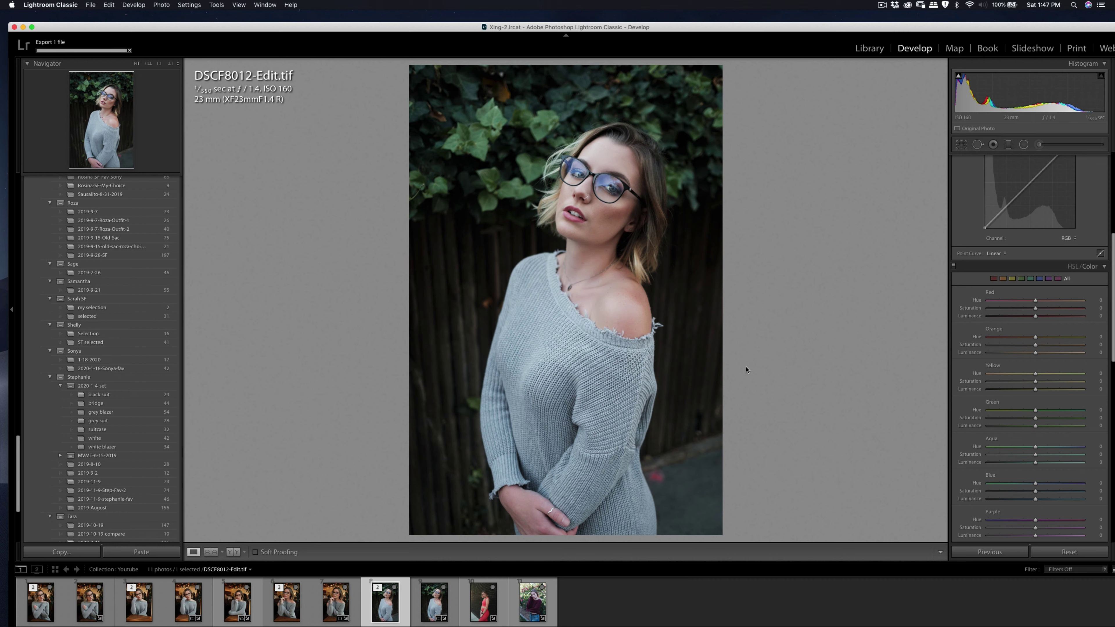